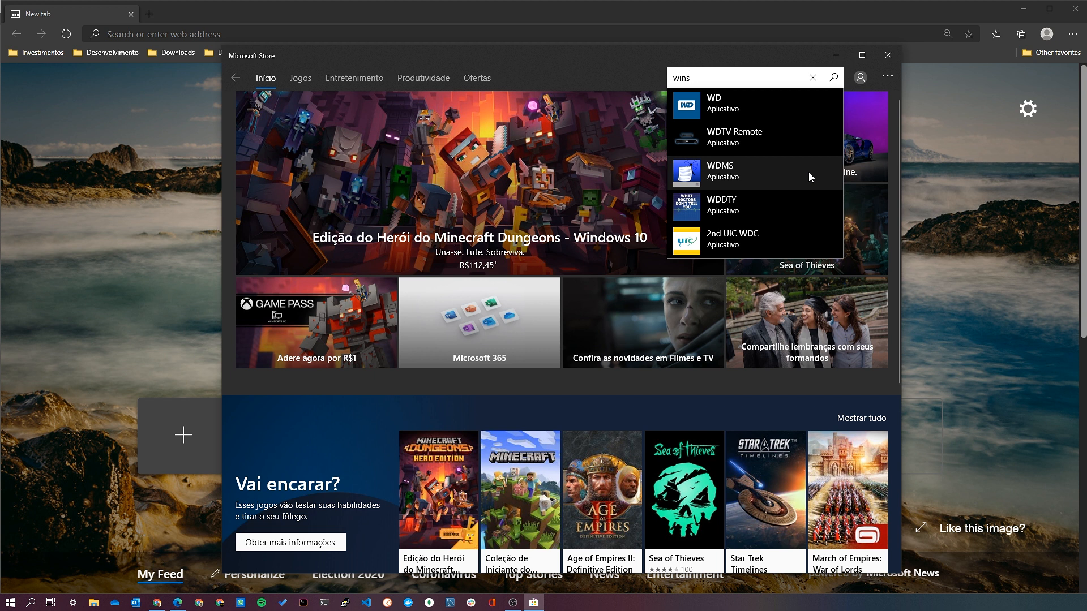
Search the Microsoft Store for windows terminal, launch Windows Terminal from its product page, and close the Store.
{"action": "key", "text": "Return"}
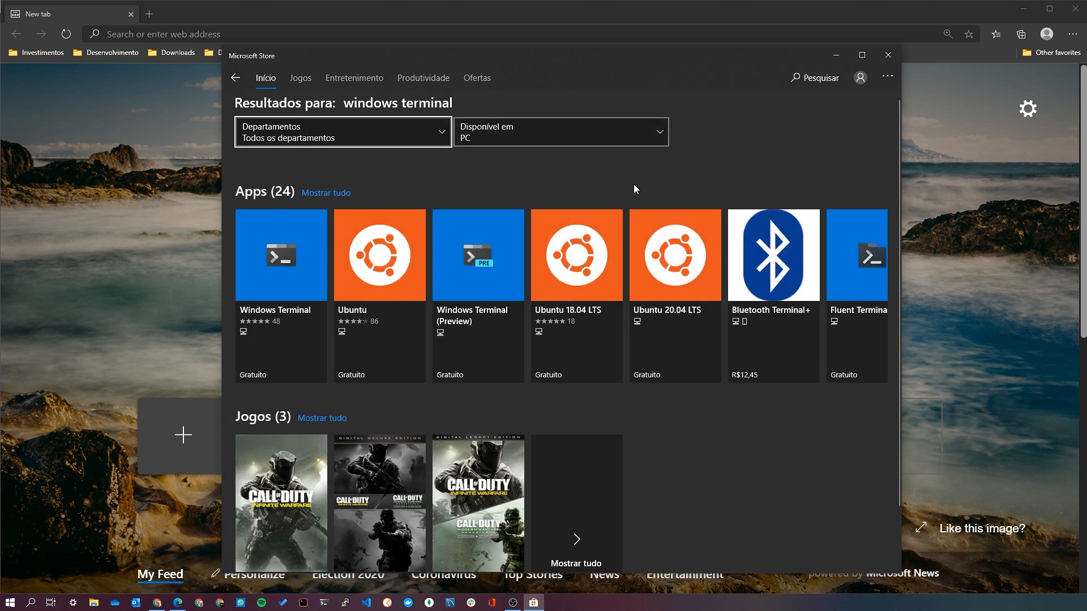
{"action": "left_click", "coordinate": [263, 275]}
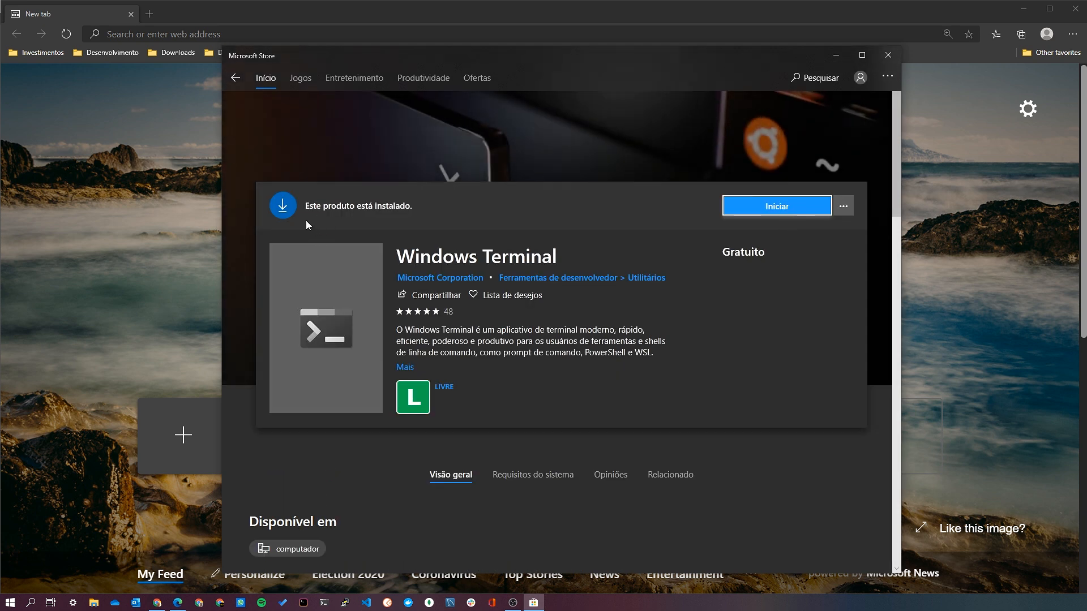
{"action": "left_click", "coordinate": [776, 208]}
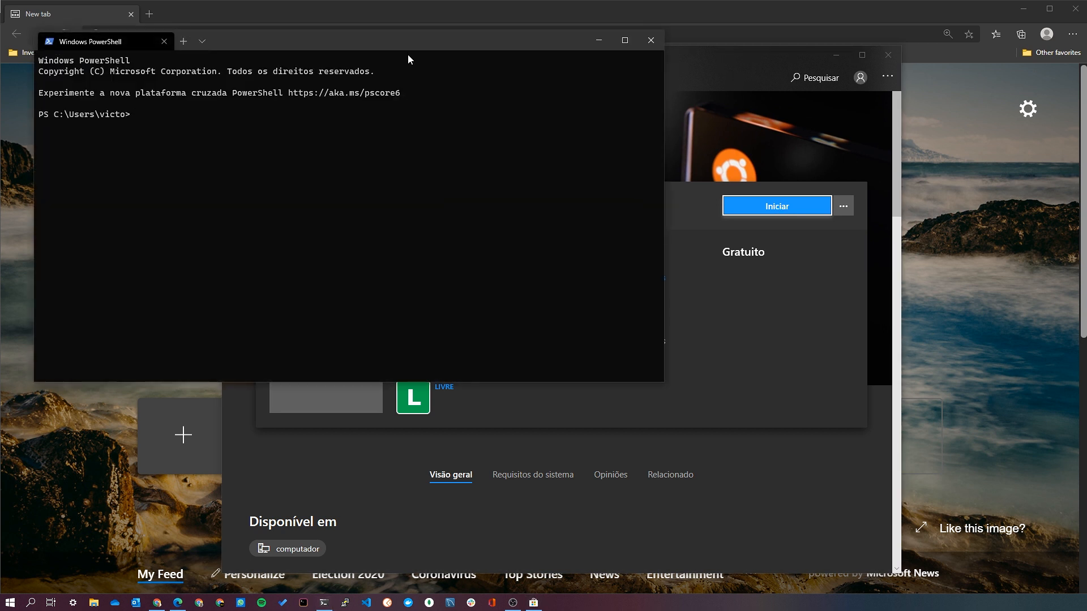
{"action": "left_click_drag", "start_coordinate": [407, 59], "coordinate": [605, 180]}
{"action": "left_click", "coordinate": [888, 55]}
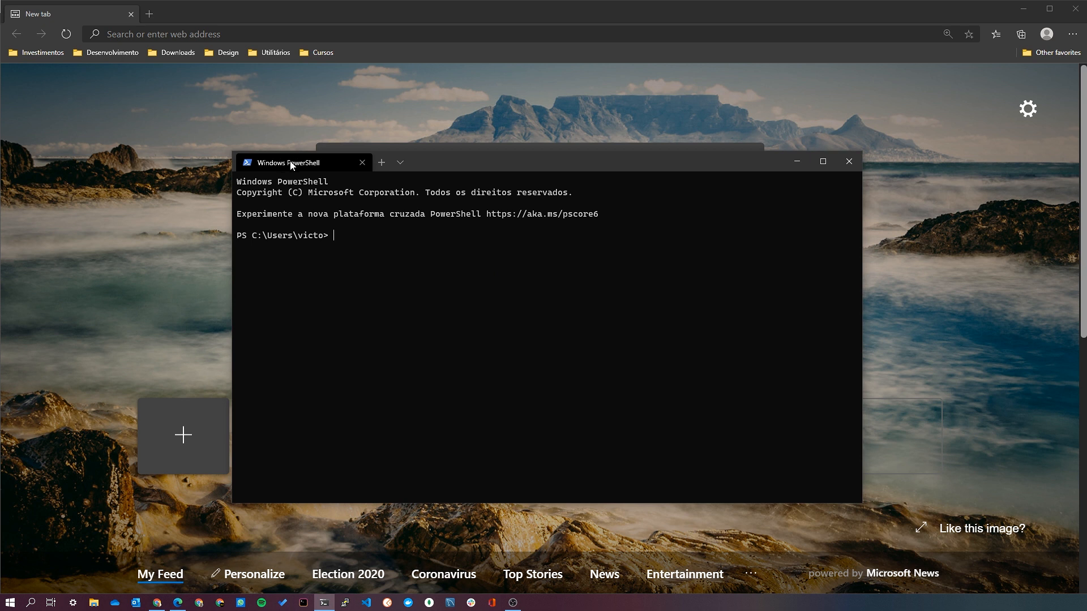
Try out an extra PowerShell tab and a cmd tab, closing each so only the first PowerShell tab remains.
{"action": "left_click", "coordinate": [381, 169]}
{"action": "left_click", "coordinate": [498, 163]}
{"action": "left_click", "coordinate": [401, 163]}
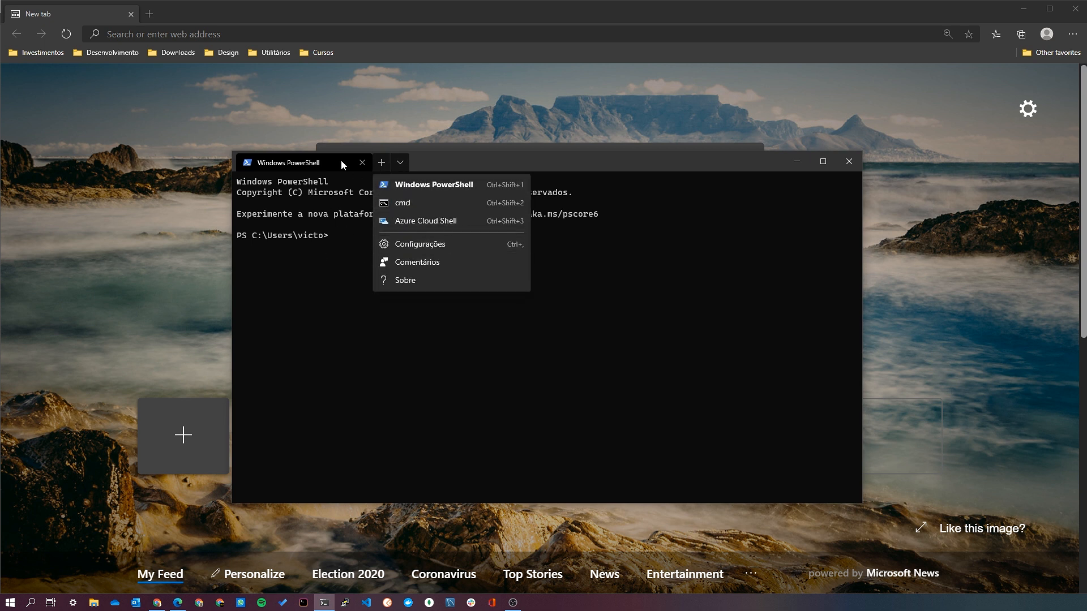
{"action": "left_click", "coordinate": [413, 203]}
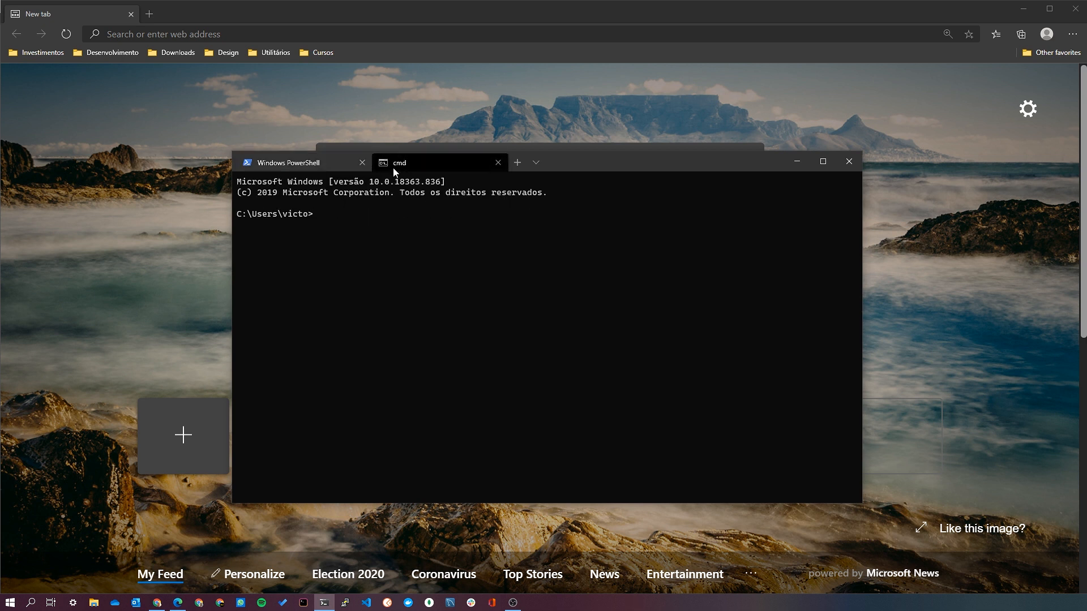
{"action": "left_click", "coordinate": [293, 162]}
{"action": "left_click", "coordinate": [498, 162]}
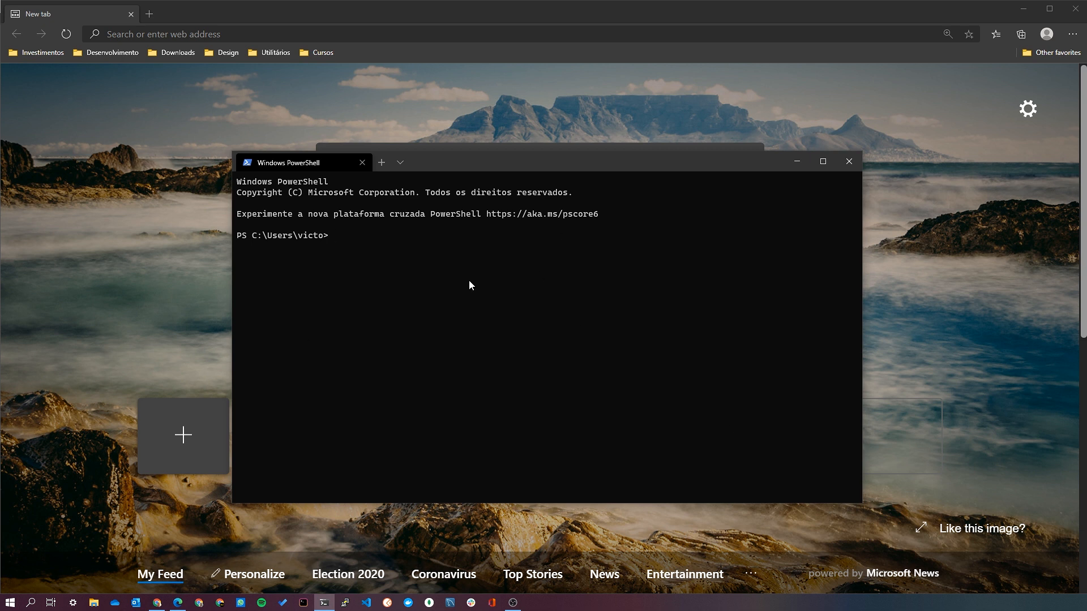
Split the PowerShell tab into two side-by-side panes, divide the new pane into upper and lower halves, and switch focus between them.
{"action": "key", "text": "alt+shift+plus"}
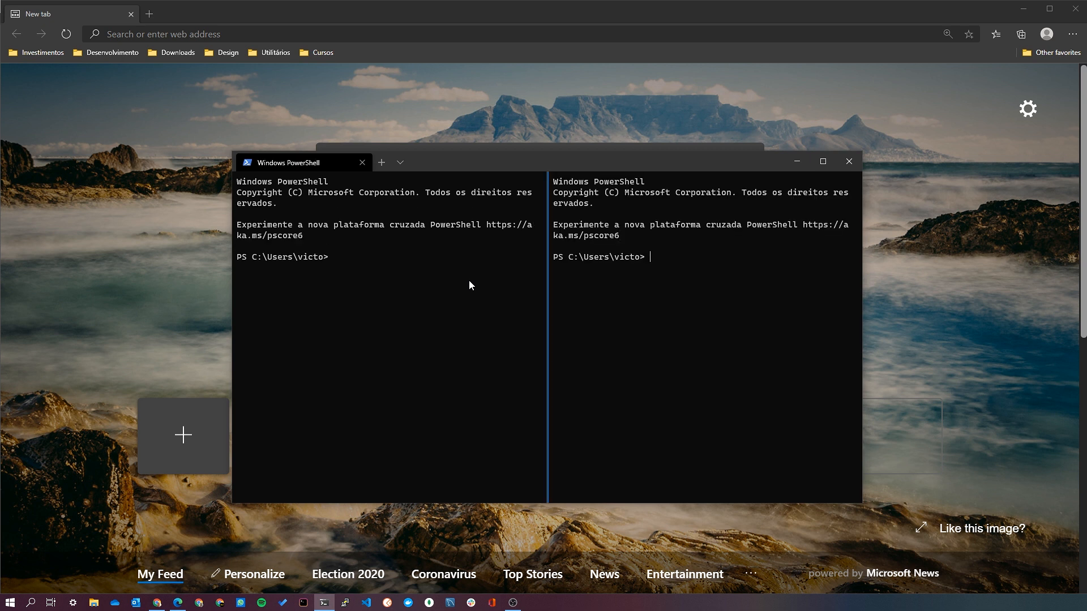
{"action": "key", "text": "alt+shift+minus"}
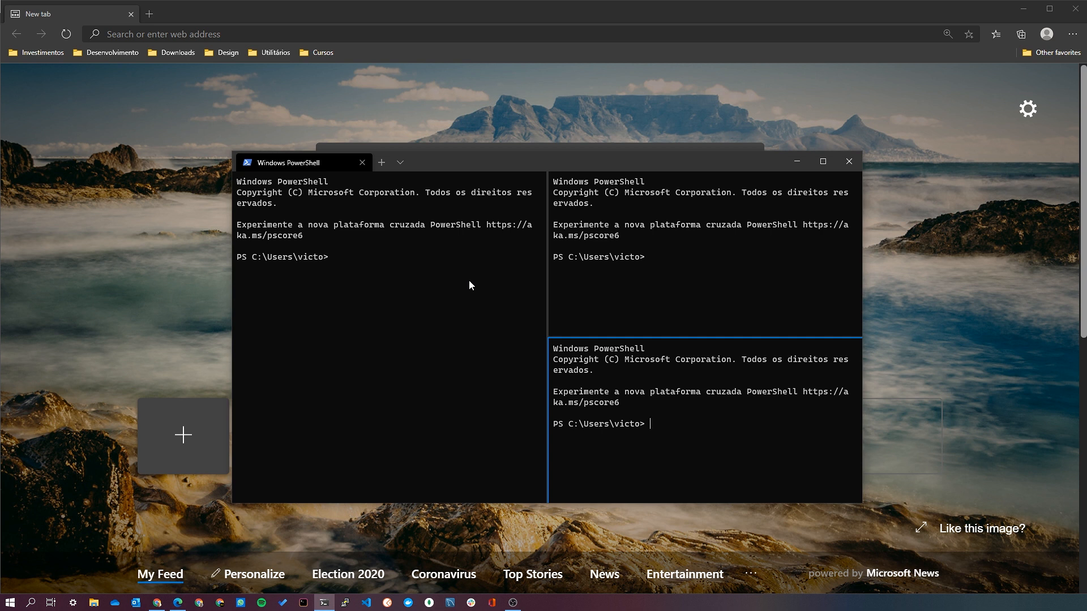
{"action": "key", "text": "alt+Up"}
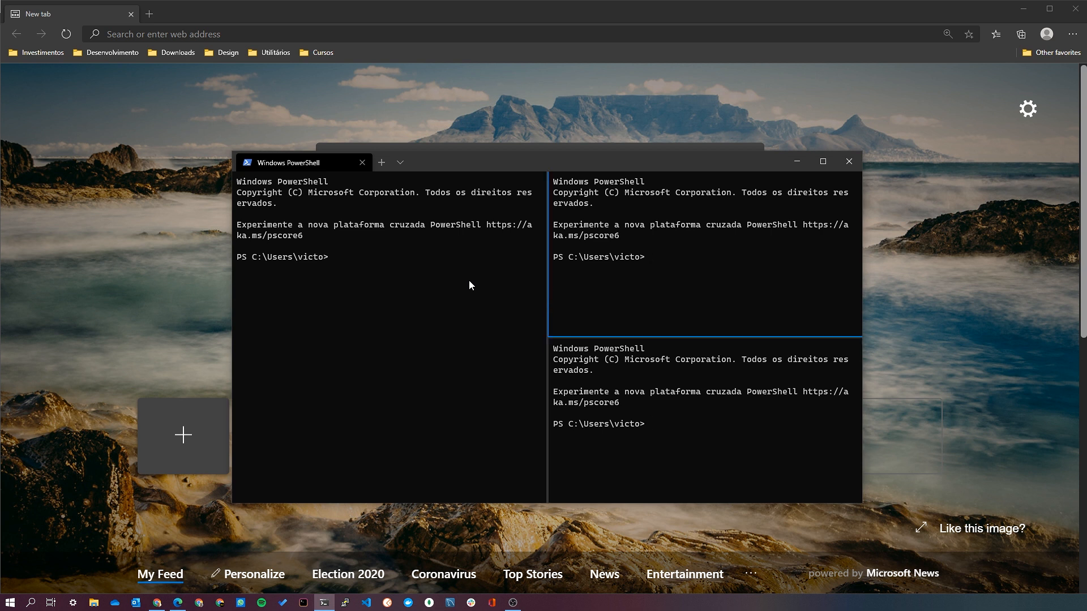
{"action": "key", "text": "alt+Down"}
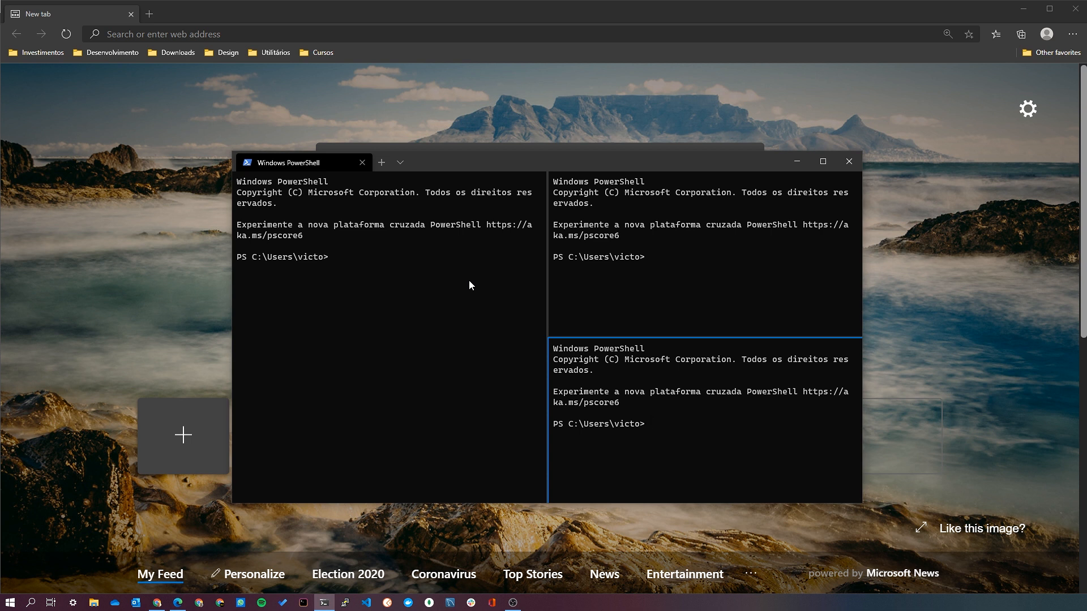
Resize the split panes vertically and horizontally, ending with a wide left pane and a shorter lower-right pane.
{"action": "key", "text": "alt+shift+Up"}
{"action": "key", "text": "alt+shift+Up"}
{"action": "key", "text": "alt+shift+Up"}
{"action": "key", "text": "alt+shift+Down"}
{"action": "key", "text": "alt+shift+Down"}
{"action": "key", "text": "alt+shift+Down"}
{"action": "key", "text": "alt+shift+Down"}
{"action": "key", "text": "alt+shift+Up"}
{"action": "key", "text": "alt+shift+Up"}
{"action": "key", "text": "alt+shift+Up"}
{"action": "key", "text": "alt+shift+Down"}
{"action": "key", "text": "alt+shift+Down"}
{"action": "key", "text": "alt+shift+Down"}
{"action": "key", "text": "alt+shift+Left"}
{"action": "key", "text": "alt+shift+Left"}
{"action": "key", "text": "alt+shift+Right"}
{"action": "key", "text": "alt+shift+Right"}
{"action": "key", "text": "alt+shift+Up"}
{"action": "key", "text": "alt+shift+Down"}
{"action": "key", "text": "alt+shift+Down"}
{"action": "key", "text": "alt+shift+Left"}
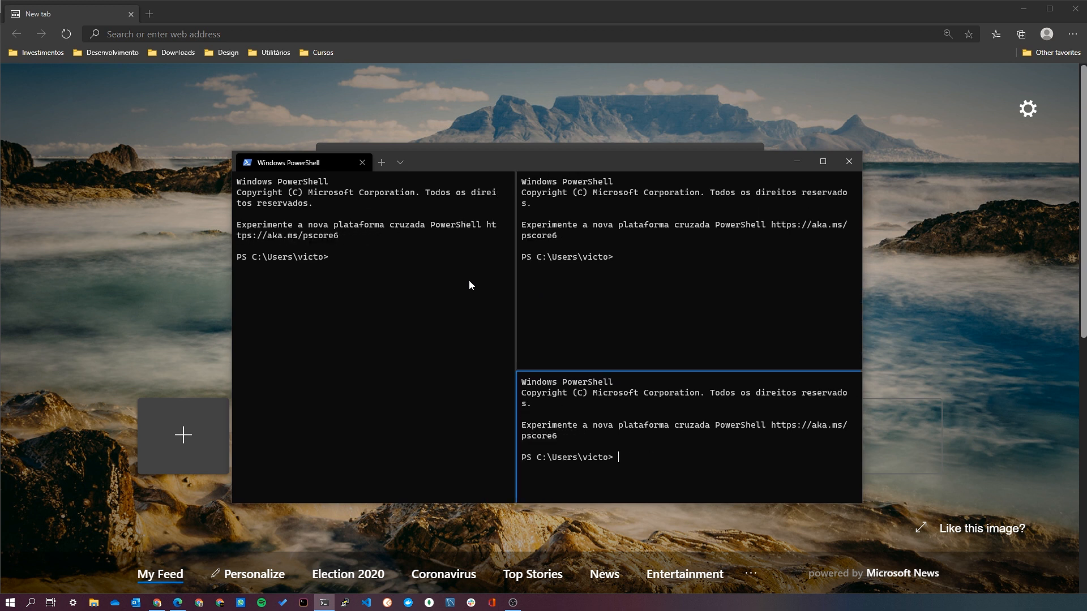
{"action": "key", "text": "alt+shift+Right"}
{"action": "key", "text": "alt+shift+Right"}
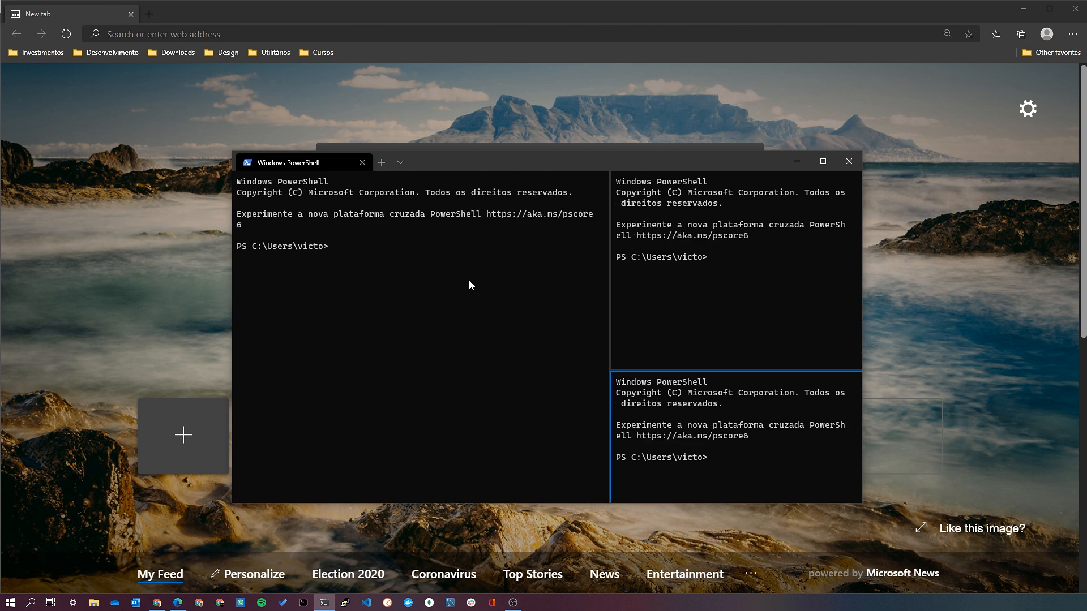
Focus the upper-right pane and close both extra panes so the tab has a single PowerShell pane.
{"action": "key", "text": "alt+Up"}
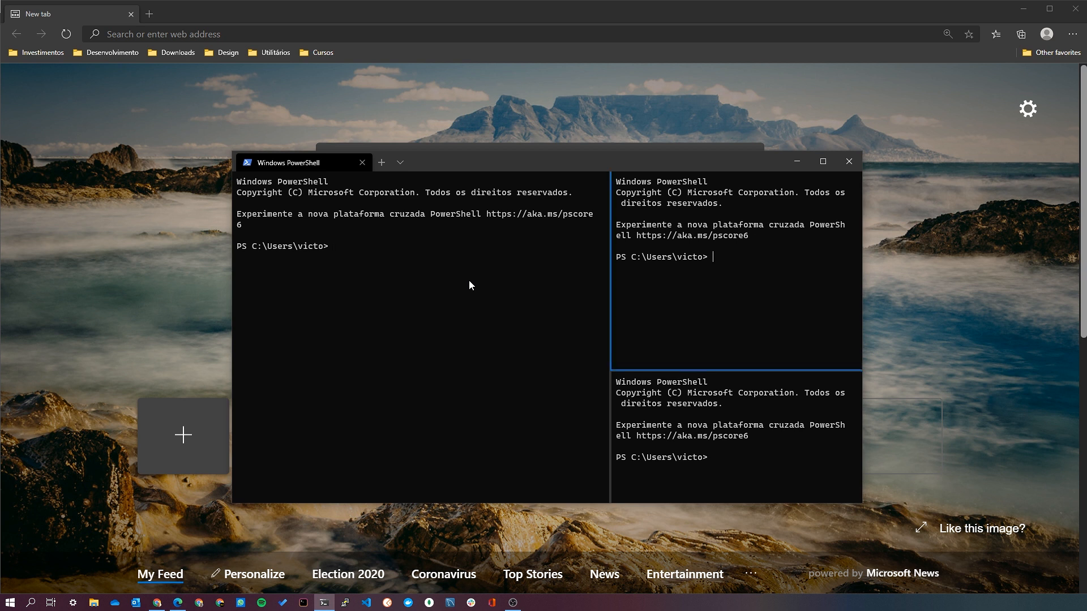
{"action": "key", "text": "ctrl+shift+w"}
{"action": "key", "text": "ctrl+shift+w"}
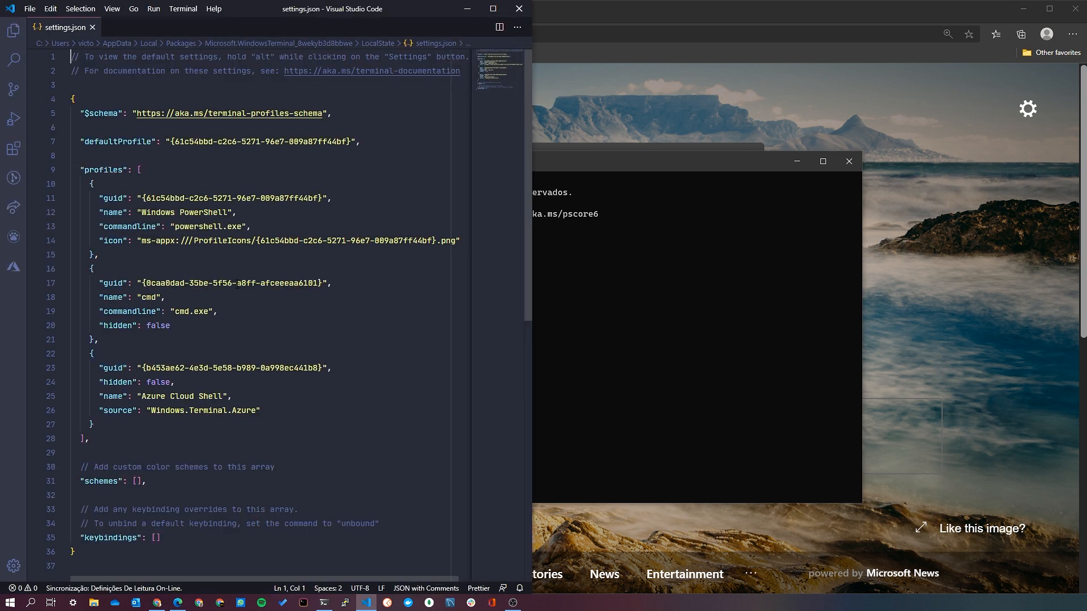
Resize and move the Windows Terminal window so it sits beside the settings.json editor.
{"action": "left_click", "coordinate": [283, 265]}
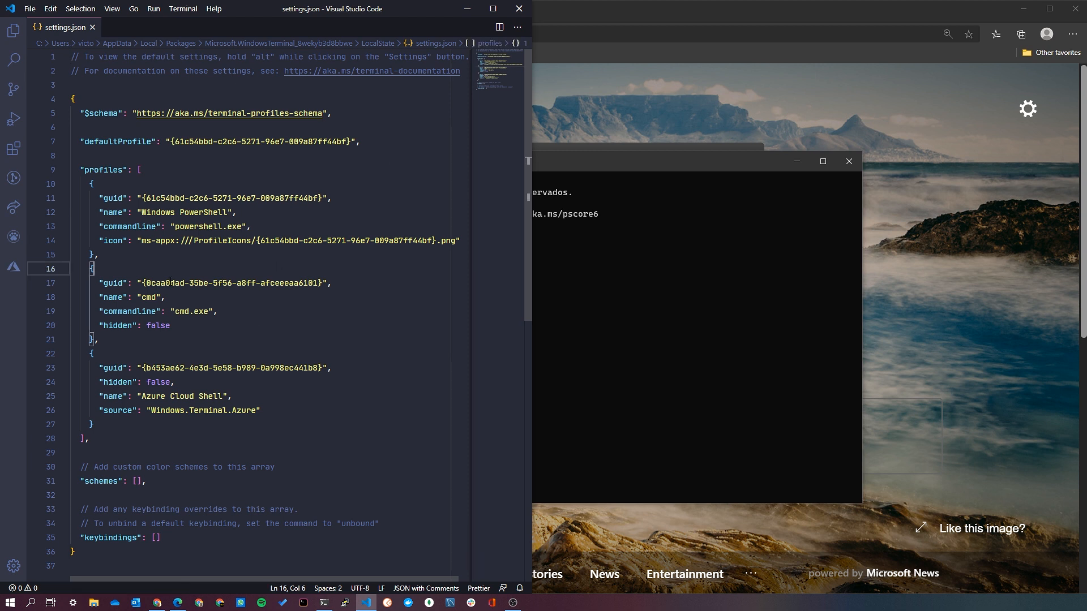
{"action": "left_click", "coordinate": [623, 277]}
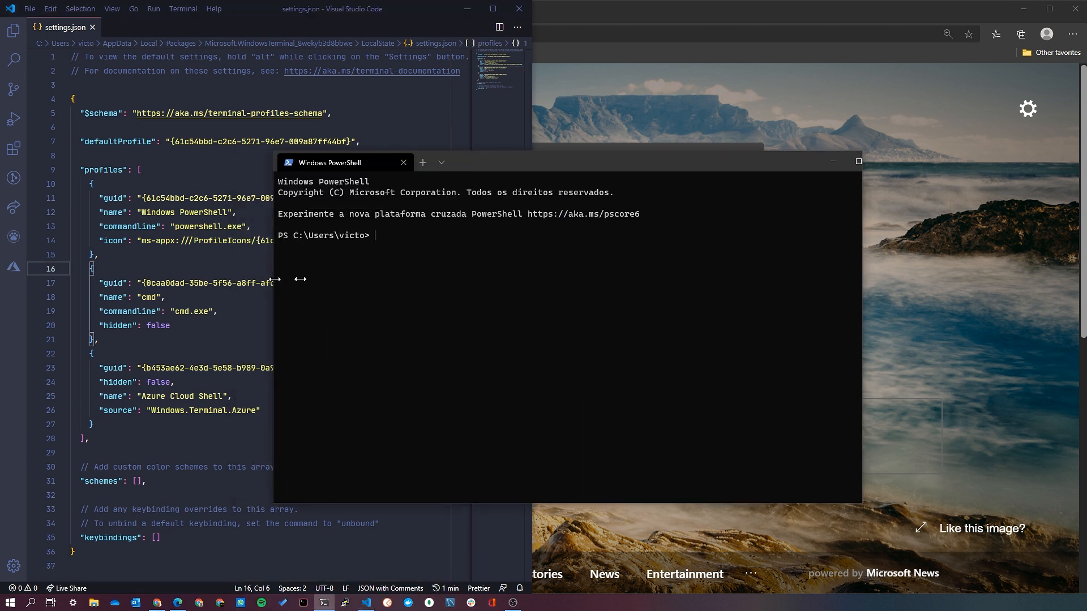
{"action": "left_click_drag", "start_coordinate": [246, 280], "coordinate": [529, 279]}
{"action": "left_click_drag", "start_coordinate": [722, 167], "coordinate": [821, 138]}
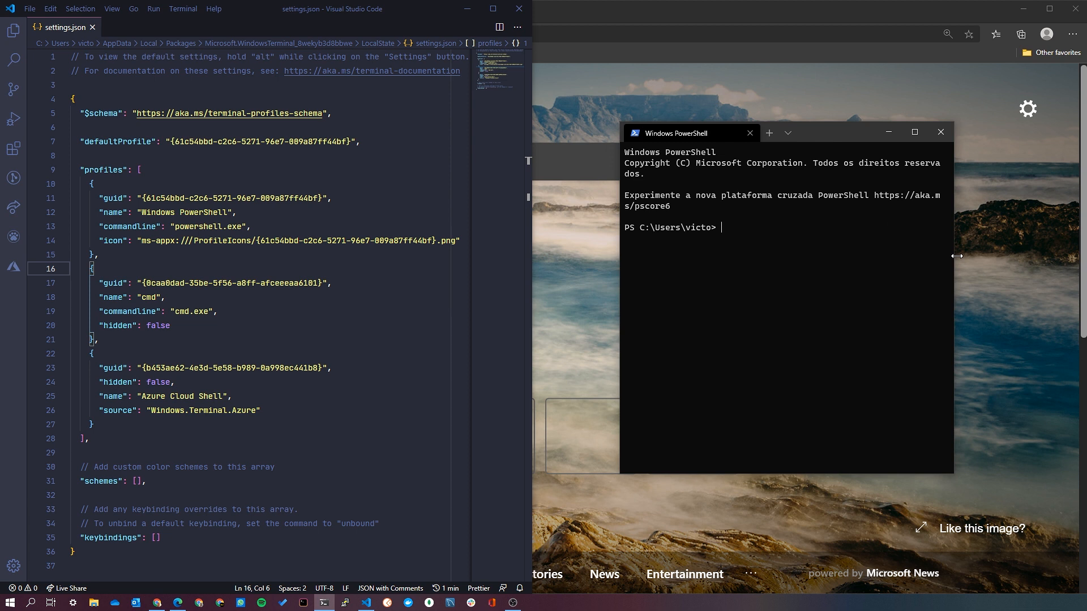
{"action": "left_click_drag", "start_coordinate": [957, 256], "coordinate": [1049, 256]}
{"action": "left_click_drag", "start_coordinate": [871, 144], "coordinate": [844, 135]}
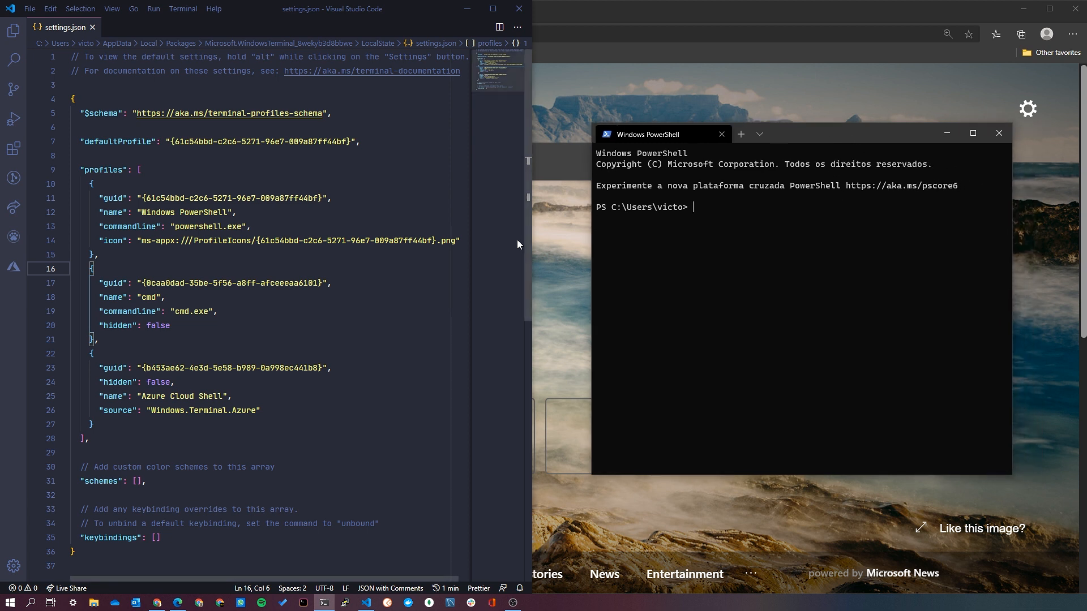
Widen the Visual Studio Code window, enlarge its text, and shift the Terminal window aside so both are fully visible.
{"action": "left_click_drag", "start_coordinate": [532, 233], "coordinate": [568, 232]}
{"action": "left_click", "coordinate": [246, 311]}
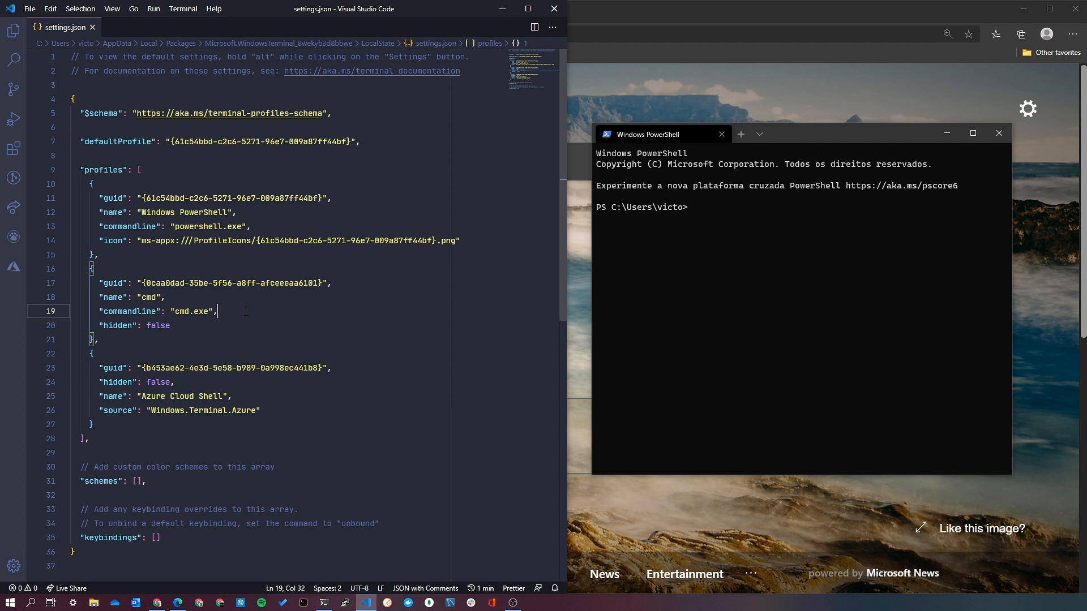
{"action": "scroll", "coordinate": [245, 312], "scroll_direction": "up", "scroll_amount": 2}
{"action": "left_click", "coordinate": [569, 216]}
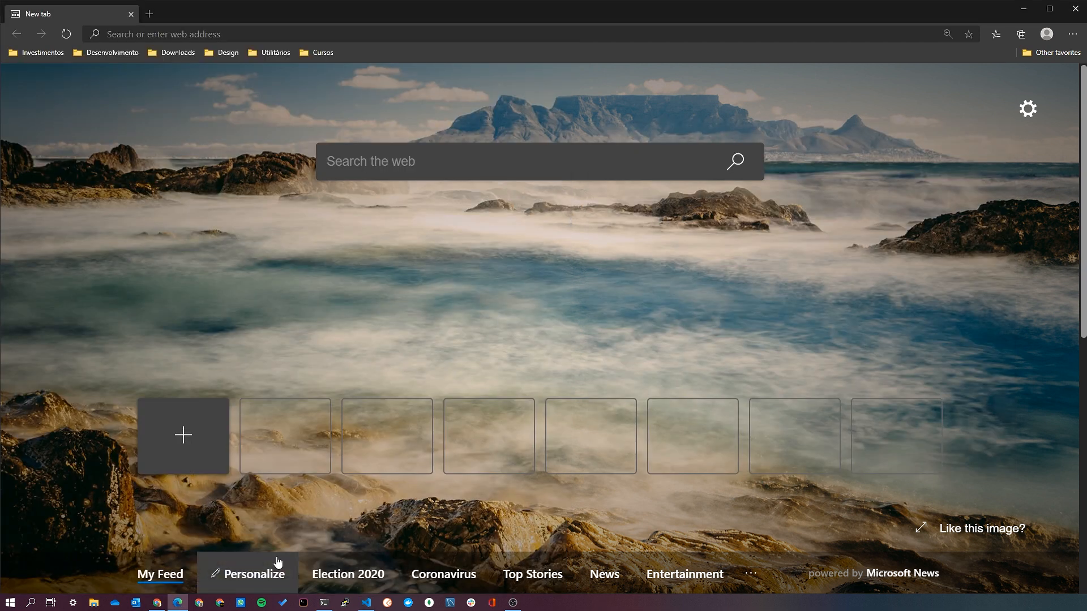
{"action": "left_click", "coordinate": [325, 603]}
{"action": "left_click", "coordinate": [367, 603]}
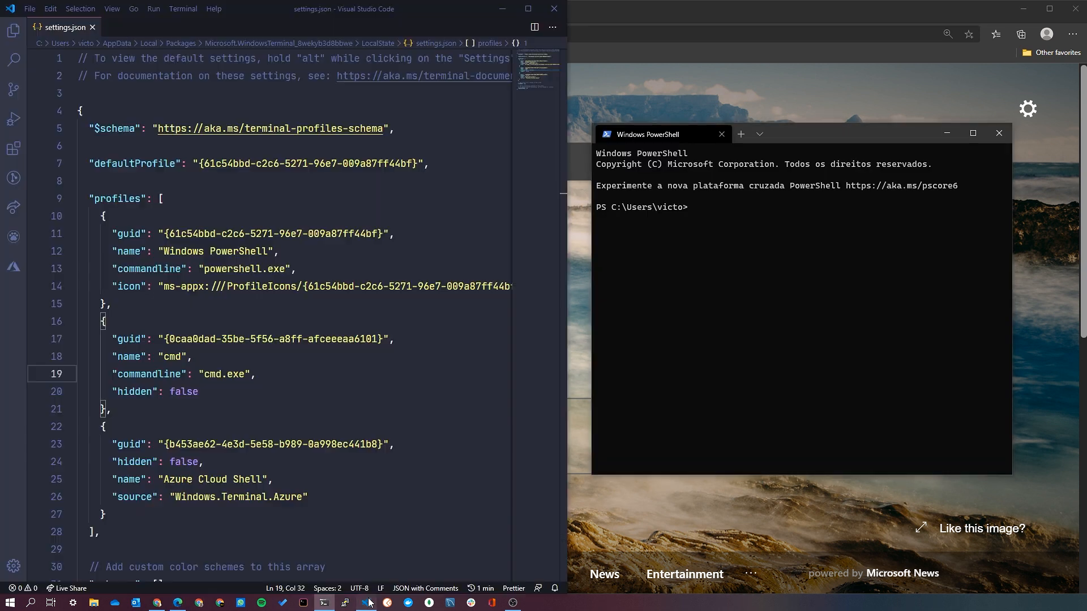
{"action": "left_click_drag", "start_coordinate": [570, 261], "coordinate": [595, 261]}
{"action": "left_click_drag", "start_coordinate": [798, 134], "coordinate": [850, 130]}
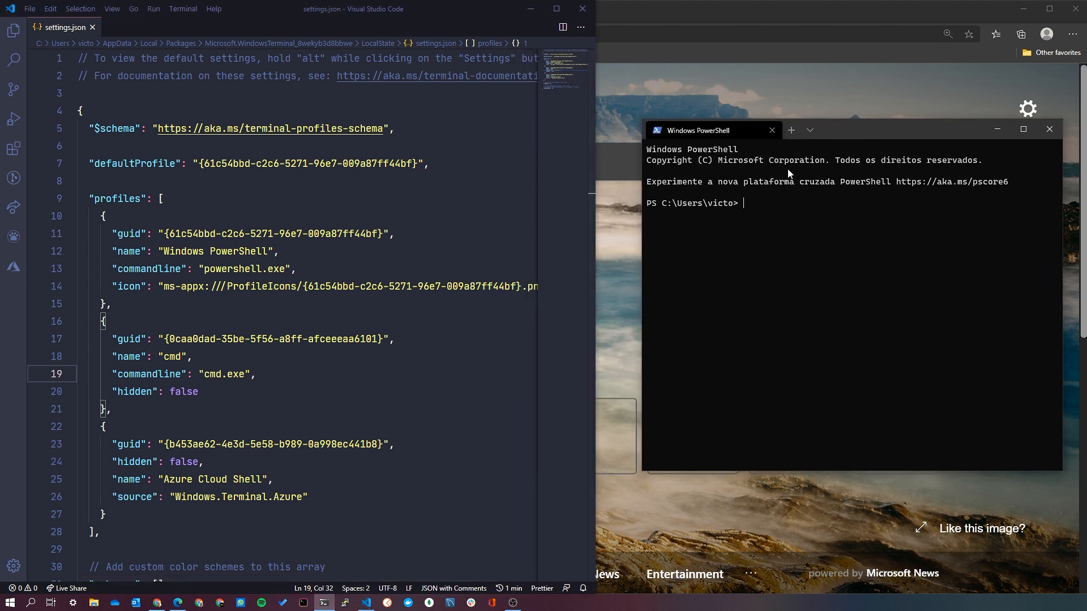
{"action": "left_click_drag", "start_coordinate": [595, 249], "coordinate": [632, 249]}
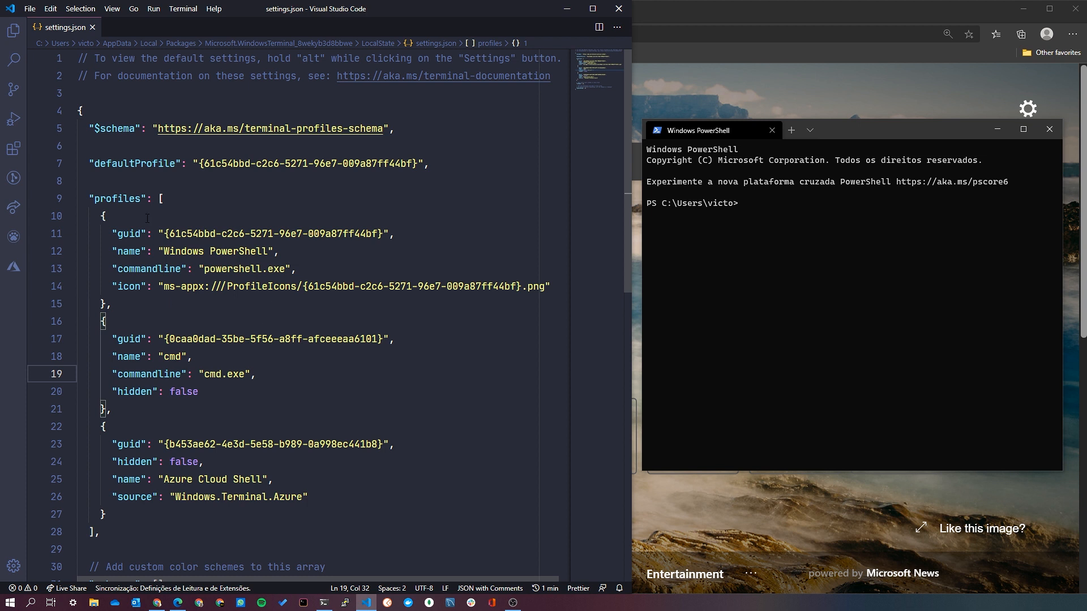
Examine the profiles array in settings.json and the Windows PowerShell profile's commandline and icon entries.
{"action": "double_click", "coordinate": [129, 201]}
{"action": "left_click", "coordinate": [105, 215]}
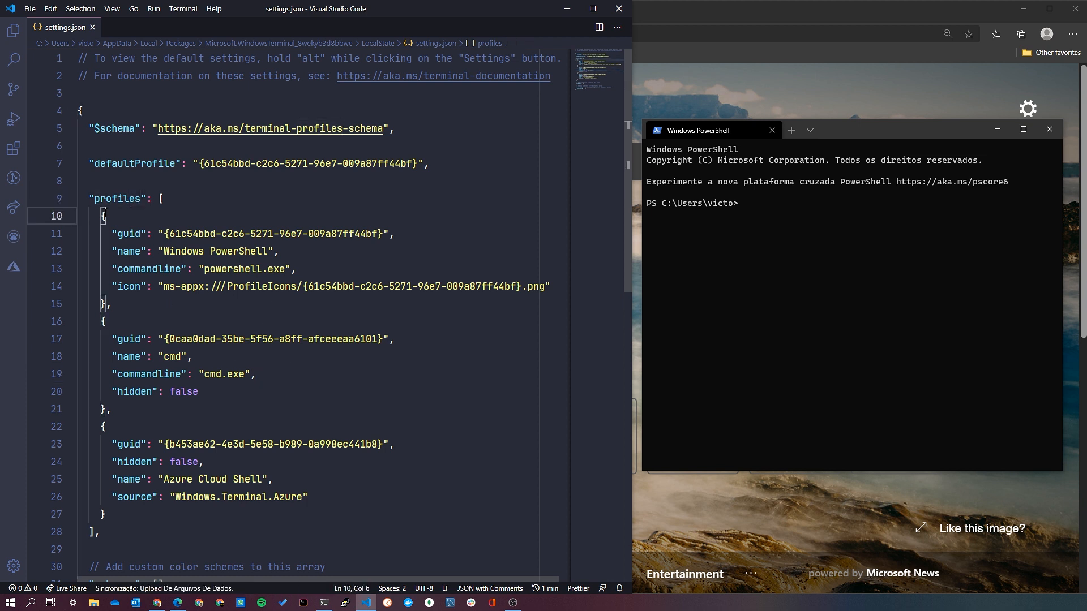
{"action": "left_click", "coordinate": [150, 323]}
{"action": "left_click", "coordinate": [151, 433]}
{"action": "key", "text": "ctrl+j"}
{"action": "key", "text": "ctrl+j"}
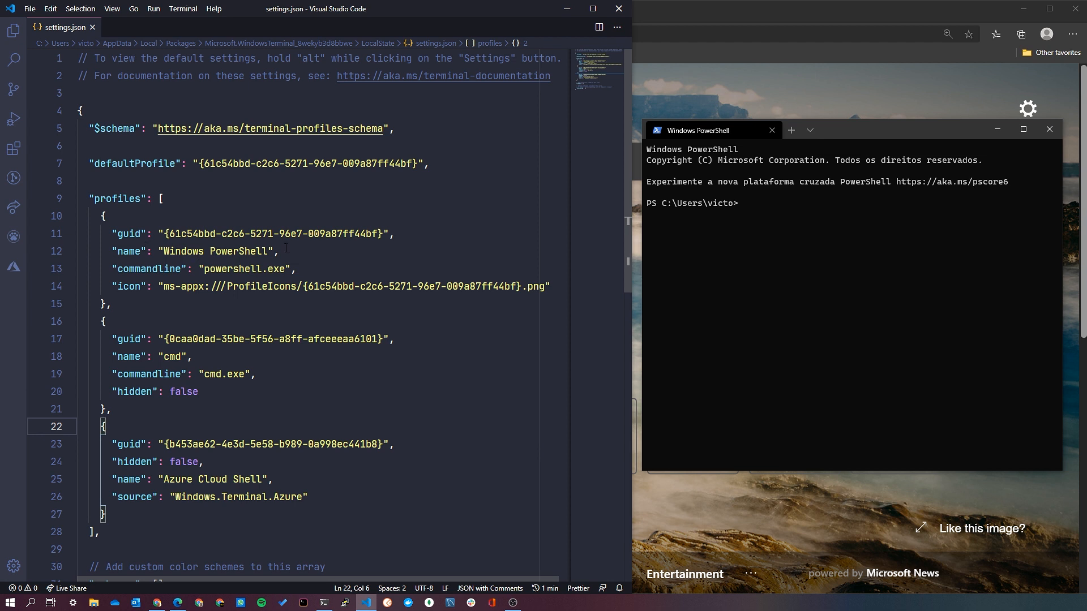
{"action": "double_click", "coordinate": [149, 269]}
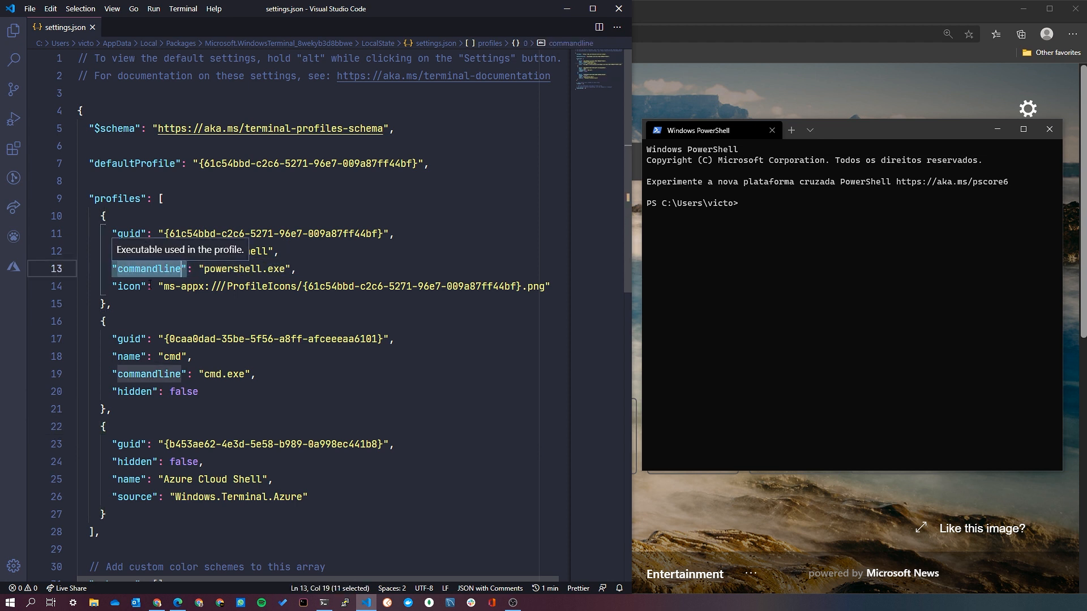
{"action": "left_click_drag", "start_coordinate": [202, 269], "coordinate": [299, 269]}
{"action": "left_click_drag", "start_coordinate": [551, 286], "coordinate": [159, 287]}
{"action": "double_click", "coordinate": [228, 268]}
{"action": "left_click", "coordinate": [250, 269]}
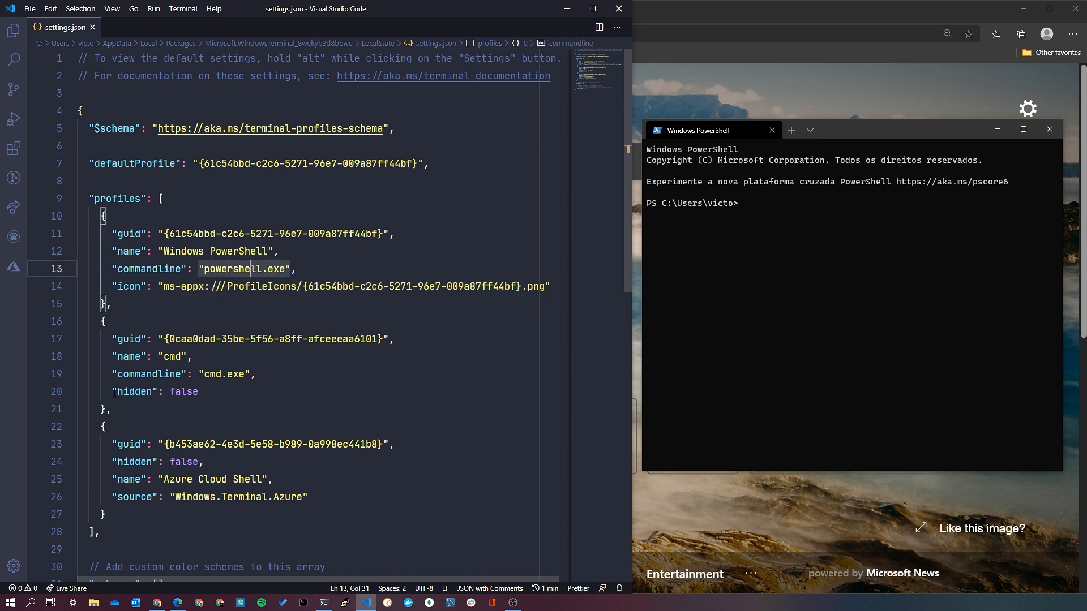
Examine the cmd profile's name and commandline entries and the Azure Cloud Shell profile's block, including its source.
{"action": "double_click", "coordinate": [168, 356]}
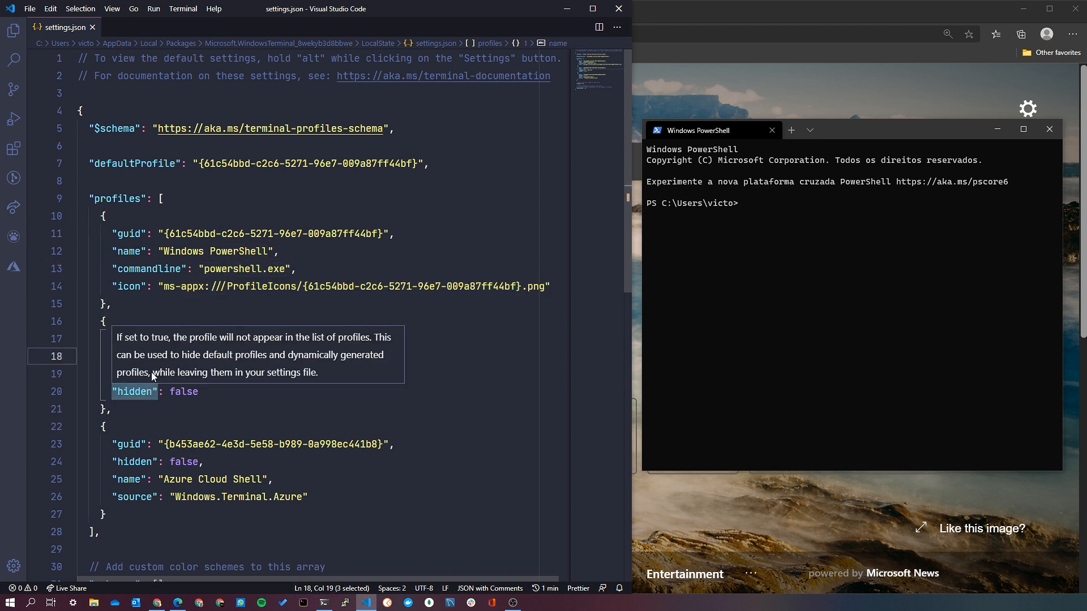
{"action": "left_click", "coordinate": [175, 374]}
{"action": "left_click", "coordinate": [227, 374]}
{"action": "left_click", "coordinate": [215, 374]}
{"action": "left_click", "coordinate": [238, 375]}
{"action": "left_click", "coordinate": [181, 409]}
{"action": "left_click_drag", "start_coordinate": [131, 427], "coordinate": [303, 497]}
{"action": "left_click", "coordinate": [314, 497]}
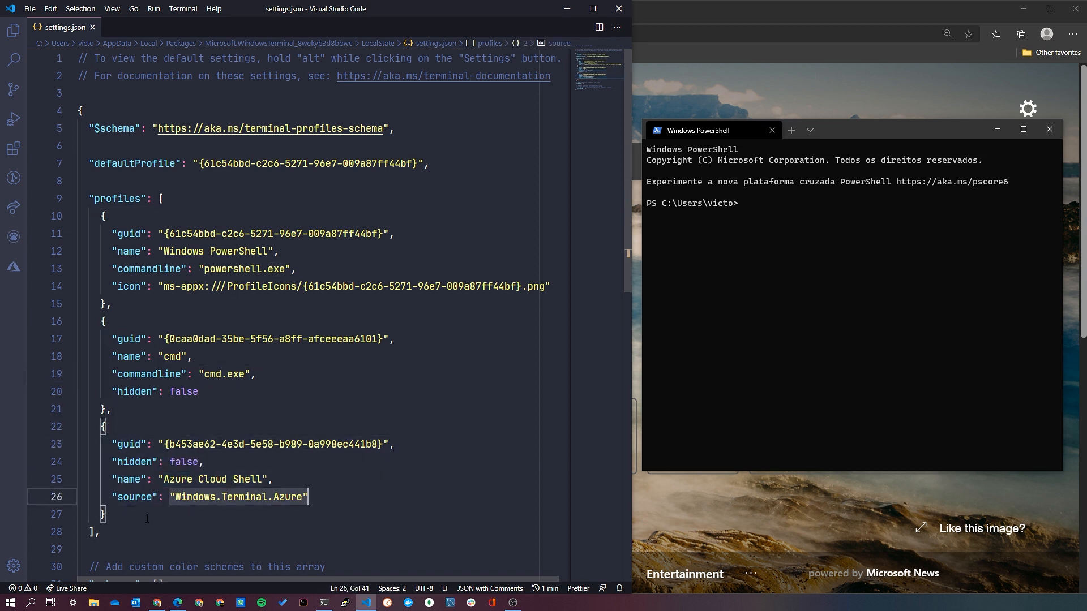
Set the Azure Cloud Shell profile's hidden value to true and save settings.json.
{"action": "double_click", "coordinate": [183, 462]}
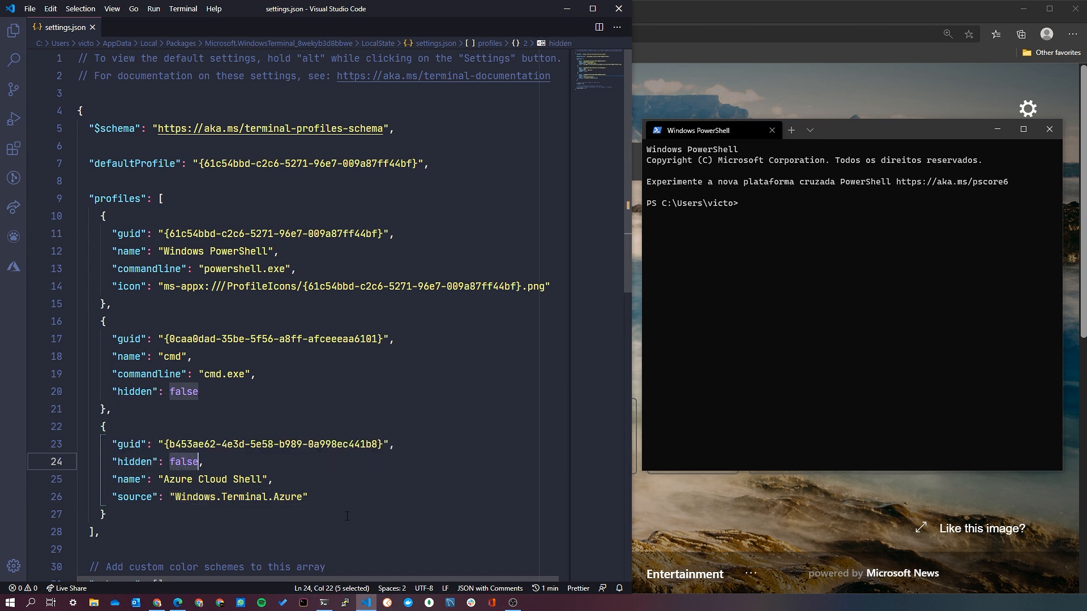
{"action": "type", "text": "true"}
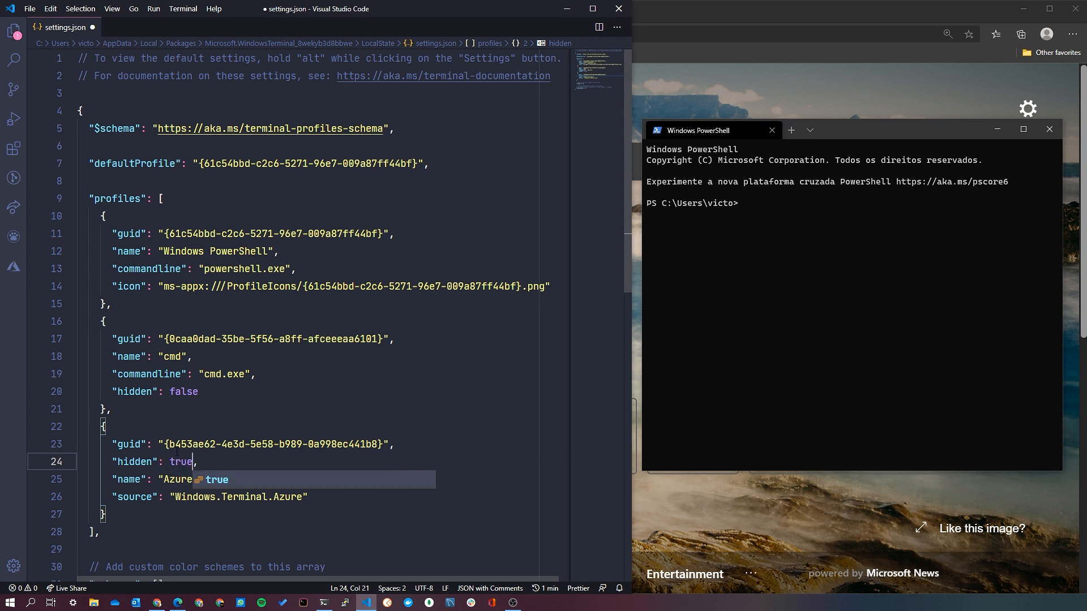
{"action": "key", "text": "ctrl+s"}
{"action": "left_click", "coordinate": [235, 408]}
Switch to Windows Terminal and check which profiles are offered for new tabs.
{"action": "key", "text": "alt+Tab"}
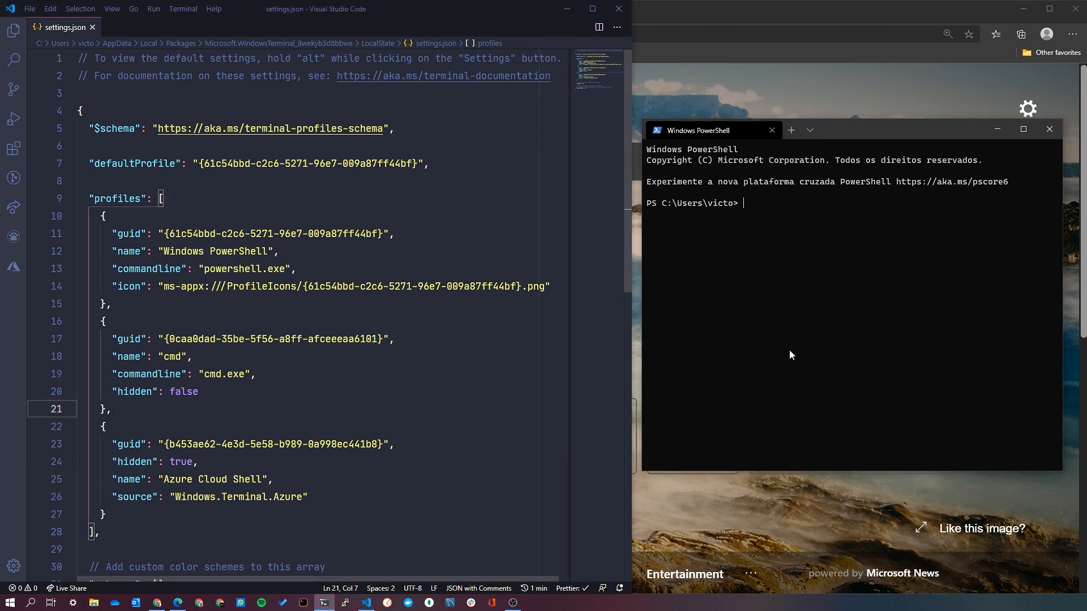
{"action": "left_click", "coordinate": [811, 131]}
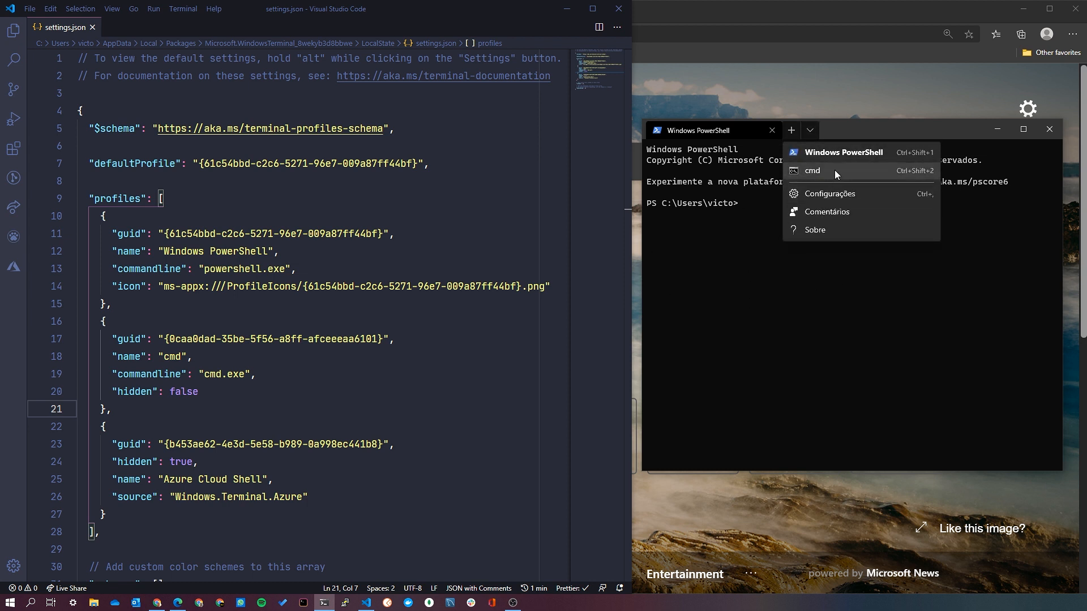
{"action": "left_click", "coordinate": [726, 365]}
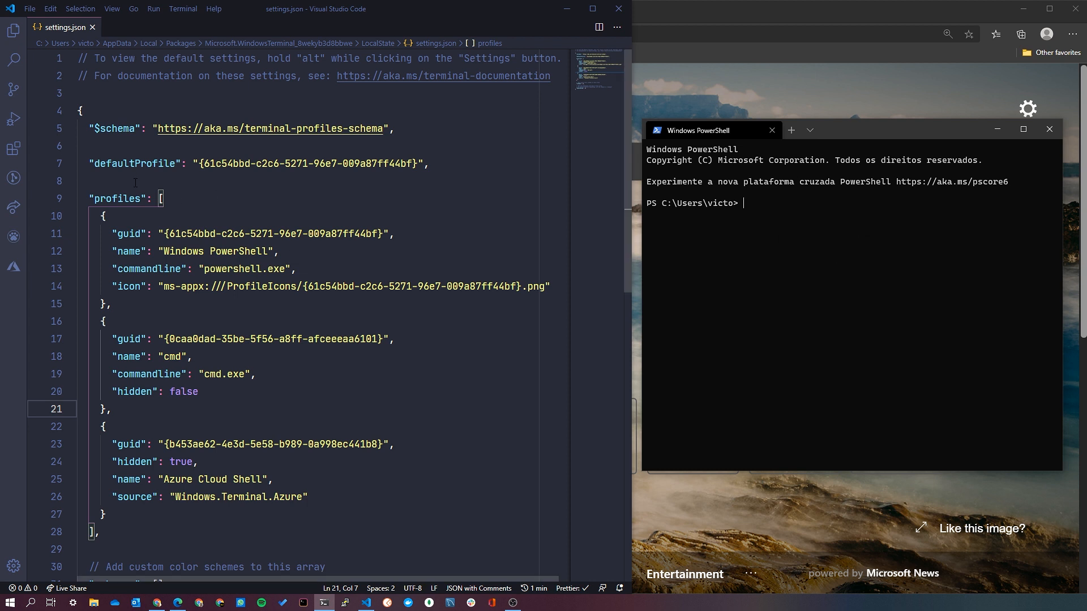
Examine the $schema entry and the defaultProfile guid in settings.json, comparing it with the Windows PowerShell profile's guid.
{"action": "left_click_drag", "start_coordinate": [385, 129], "coordinate": [158, 128]}
{"action": "left_click", "coordinate": [105, 129]}
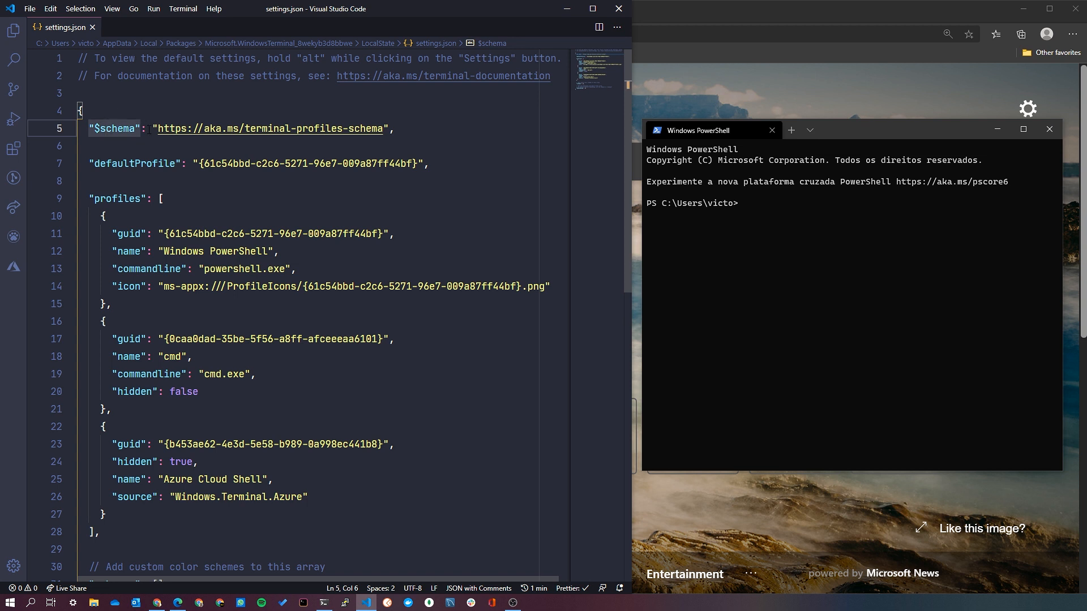
{"action": "scroll", "coordinate": [130, 157], "scroll_direction": "down", "scroll_amount": 1}
{"action": "left_click_drag", "start_coordinate": [91, 134], "coordinate": [430, 136]}
{"action": "left_click", "coordinate": [432, 136]}
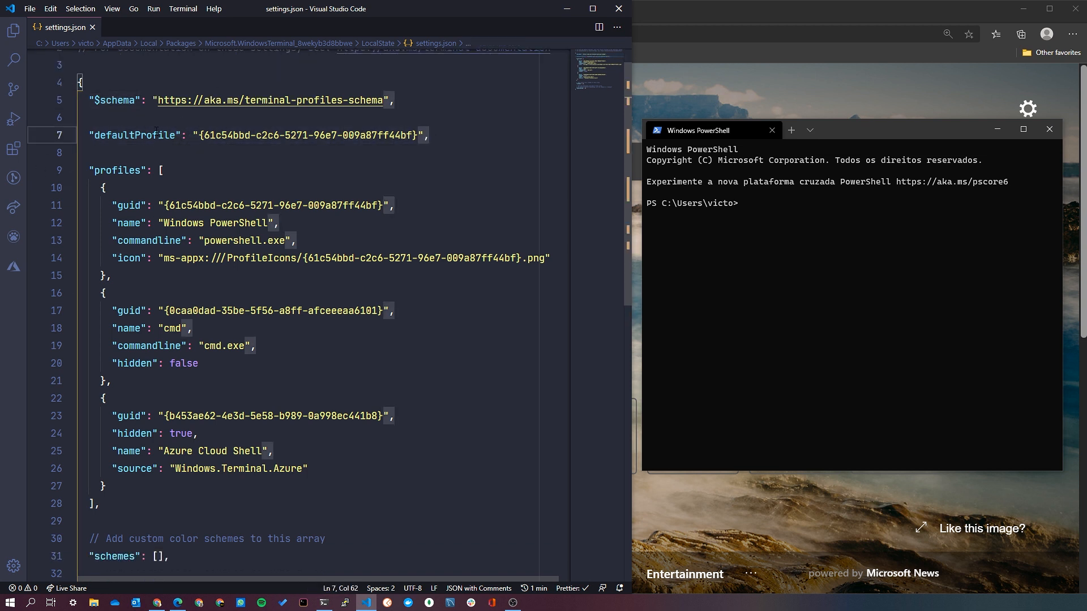
{"action": "left_click_drag", "start_coordinate": [197, 136], "coordinate": [418, 136]}
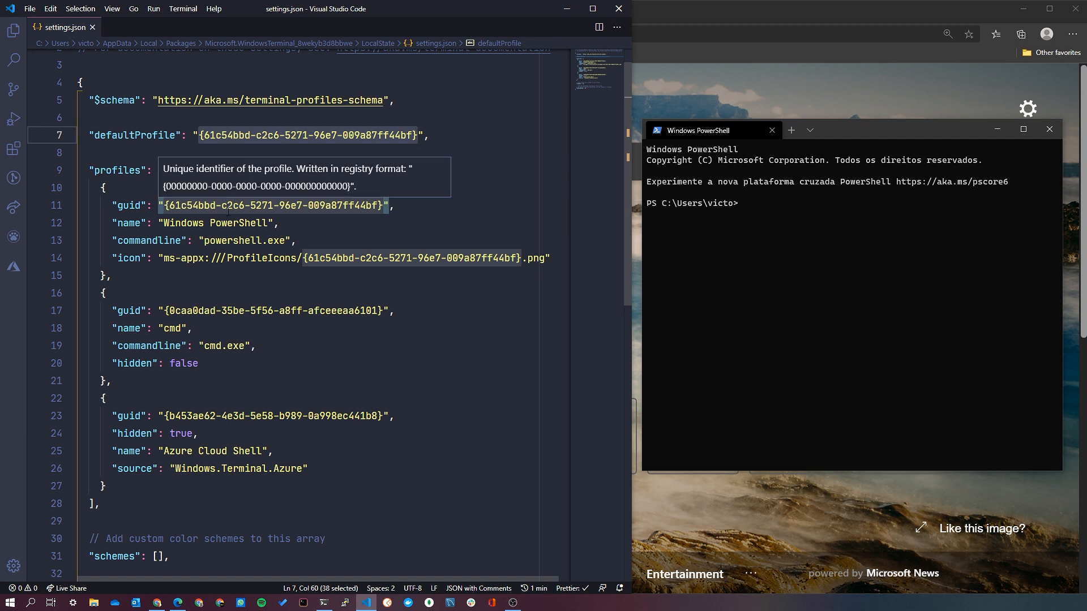
Set defaultProfile to the cmd profile's guid, {0caa0dad-35be-5f56-a8ff-afceeeaa6101}, and save settings.json.
{"action": "left_click_drag", "start_coordinate": [163, 311], "coordinate": [383, 311]}
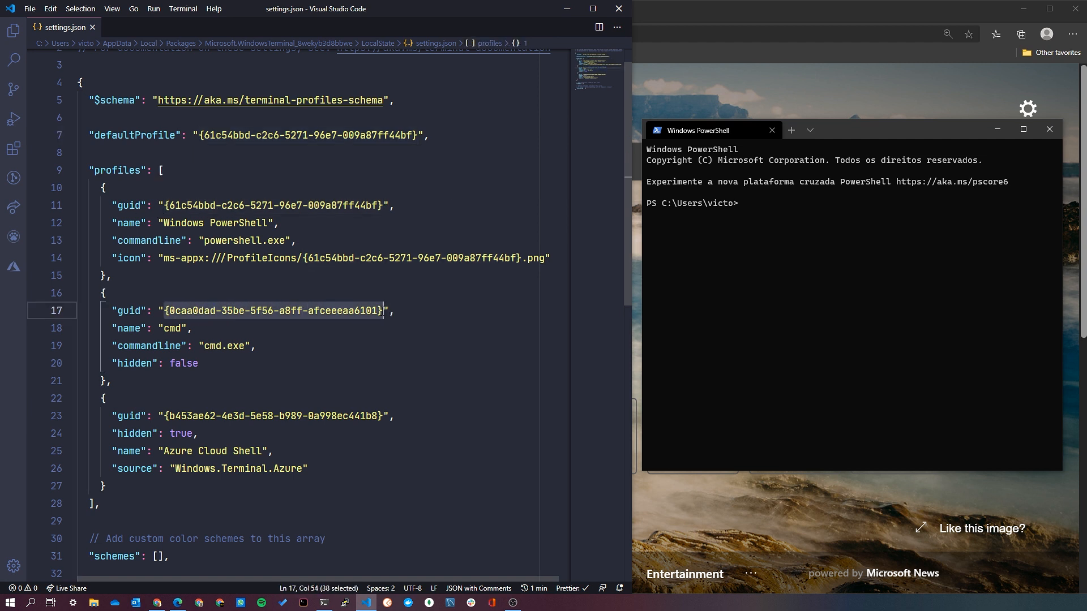
{"action": "key", "text": "ctrl+c"}
{"action": "left_click_drag", "start_coordinate": [199, 135], "coordinate": [418, 135]}
{"action": "key", "text": "ctrl+v"}
{"action": "key", "text": "ctrl+s"}
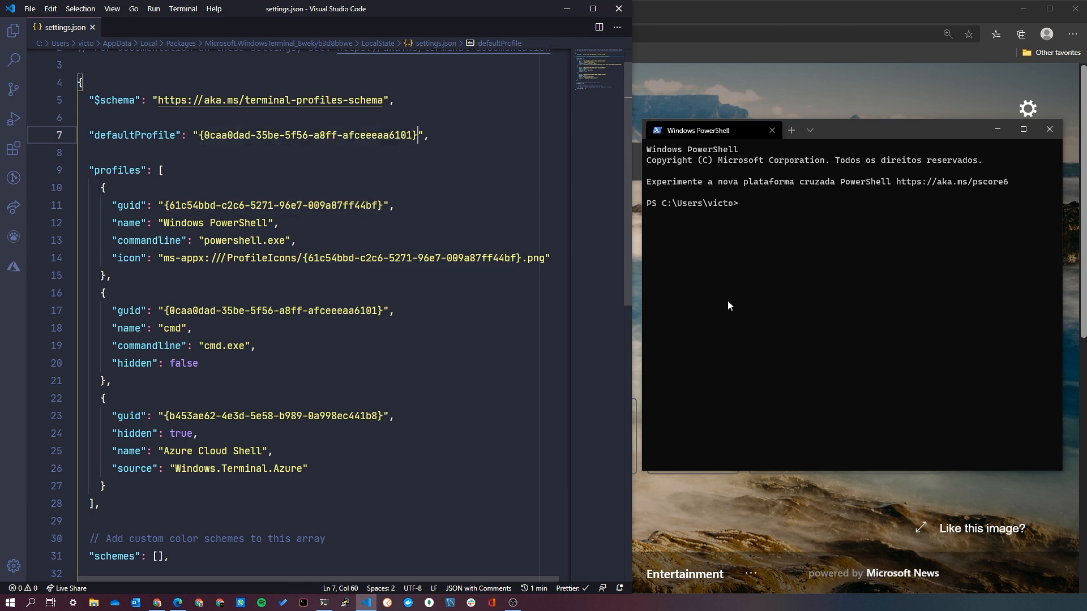
Switch to Windows Terminal, open a new tab to check the default profile, and close that tab.
{"action": "left_click", "coordinate": [713, 235]}
{"action": "left_click", "coordinate": [792, 131]}
{"action": "left_click", "coordinate": [931, 130]}
{"action": "left_click", "coordinate": [819, 131]}
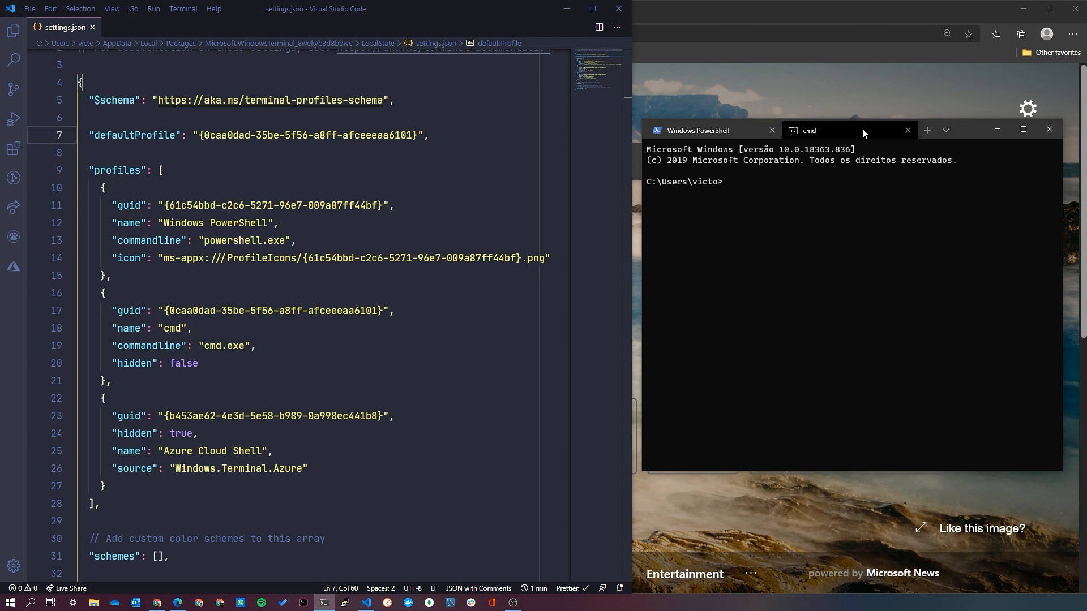
{"action": "left_click", "coordinate": [909, 130]}
Switch to Visual Studio Code, add a "theme" entry set to "dark" below defaultProfile, and save settings.json.
{"action": "left_click", "coordinate": [514, 136]}
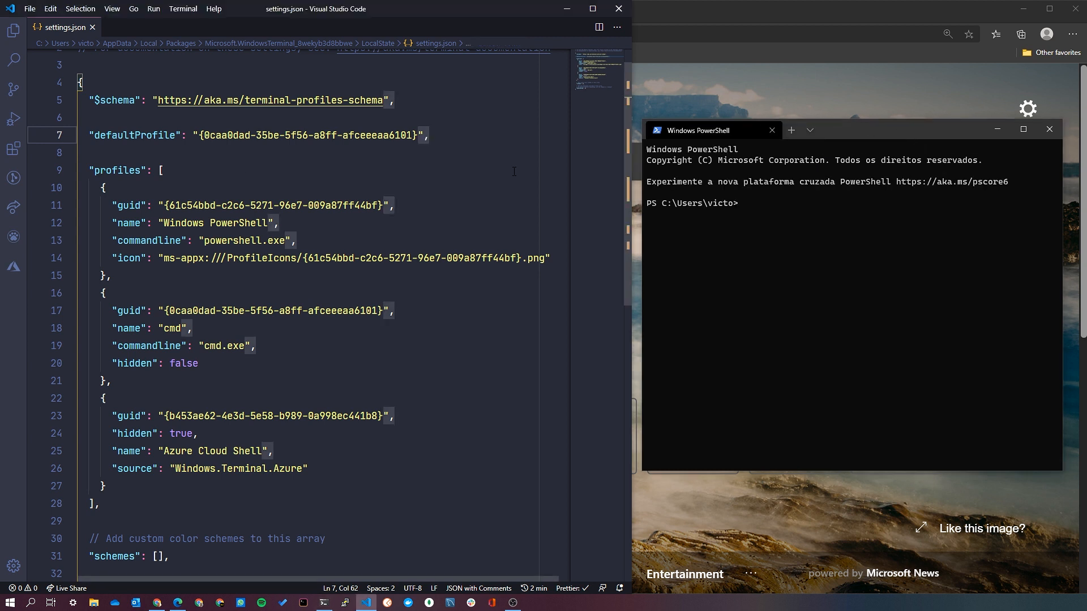
{"action": "key", "text": "Return"}
{"action": "key", "text": "Return"}
{"action": "type", "text": "\"theme"}
{"action": "key", "text": "Return"}
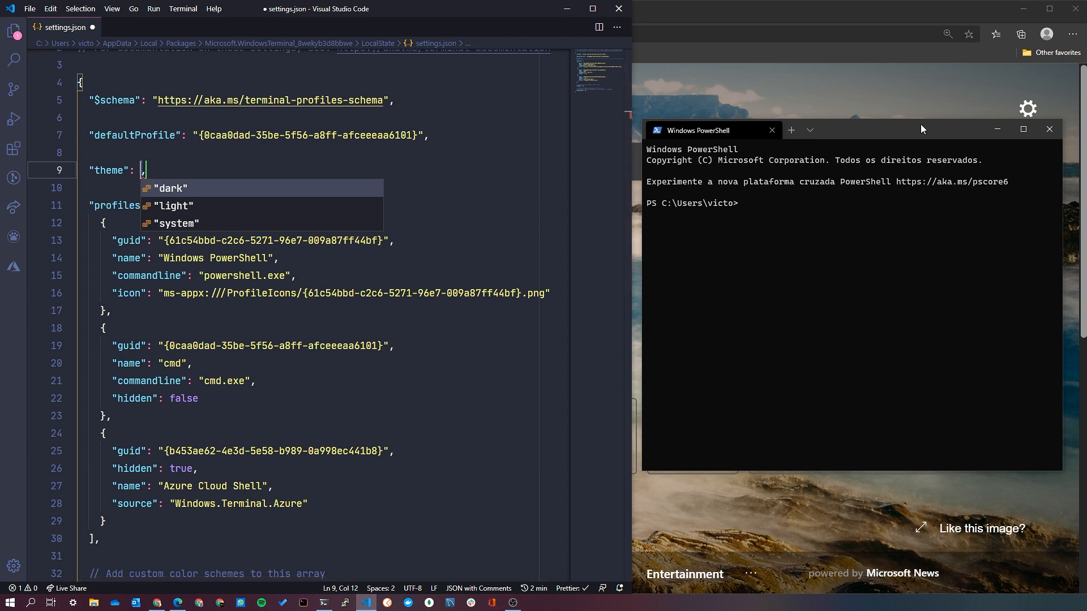
{"action": "left_click", "coordinate": [193, 189]}
{"action": "key", "text": "ctrl+s"}
Set the theme value to "light" and save settings.json.
{"action": "double_click", "coordinate": [163, 171]}
{"action": "type", "text": "light"}
{"action": "key", "text": "ctrl+s"}
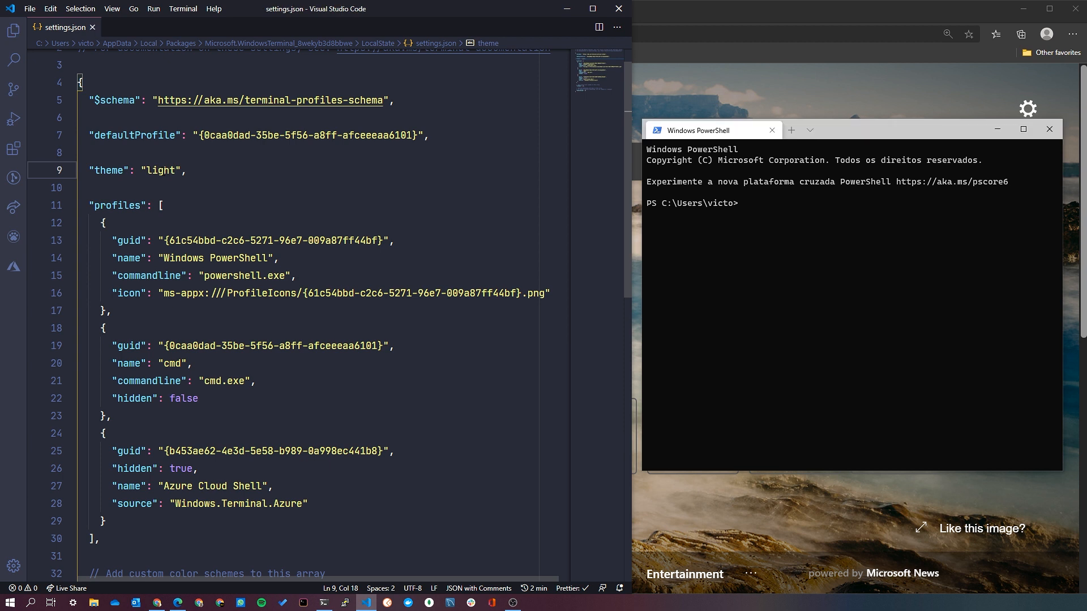
Set the theme value to "system" and save settings.json.
{"action": "double_click", "coordinate": [173, 170]}
{"action": "key", "text": "BackSpace"}
{"action": "key", "text": "ctrl+space"}
{"action": "key", "text": "Down"}
{"action": "key", "text": "Down"}
{"action": "key", "text": "Return"}
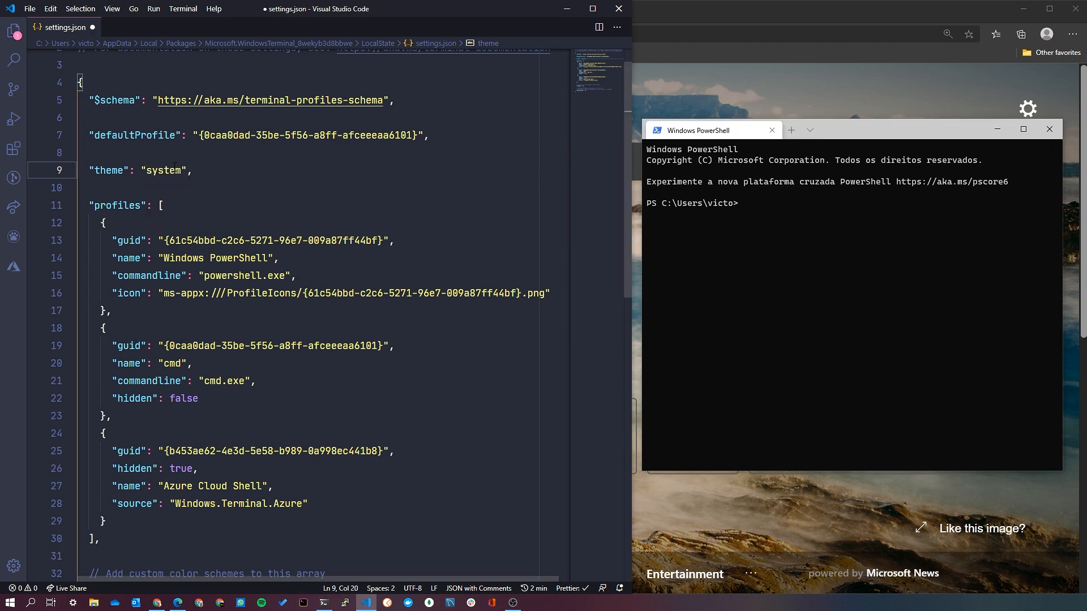
{"action": "key", "text": "ctrl+s"}
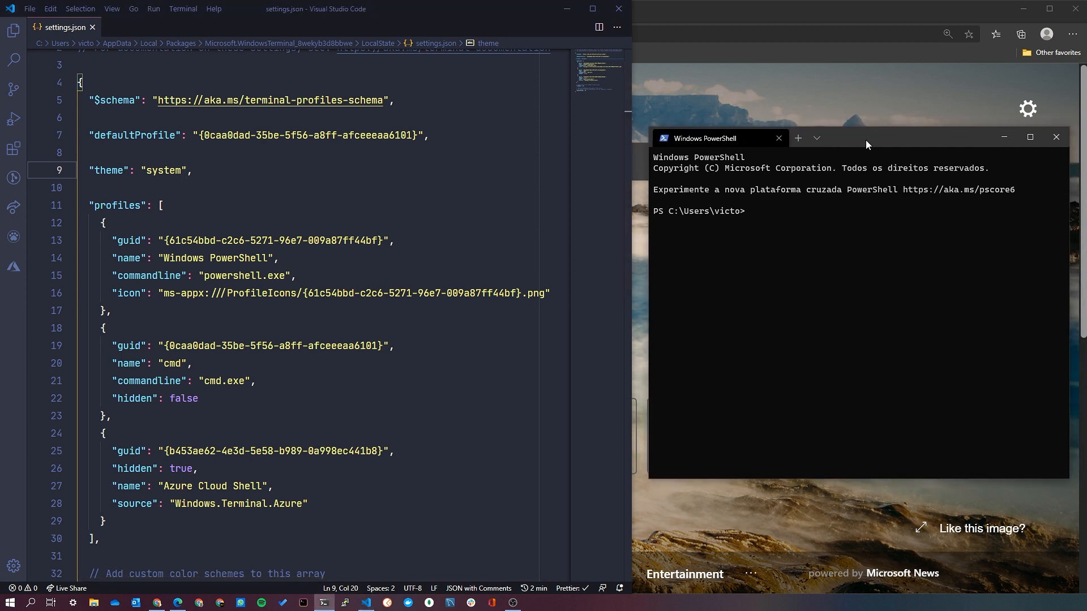
{"action": "key", "text": "Down"}
{"action": "key", "text": "Down"}
{"action": "key", "text": "Down"}
{"action": "key", "text": "Up"}
{"action": "key", "text": "Up"}
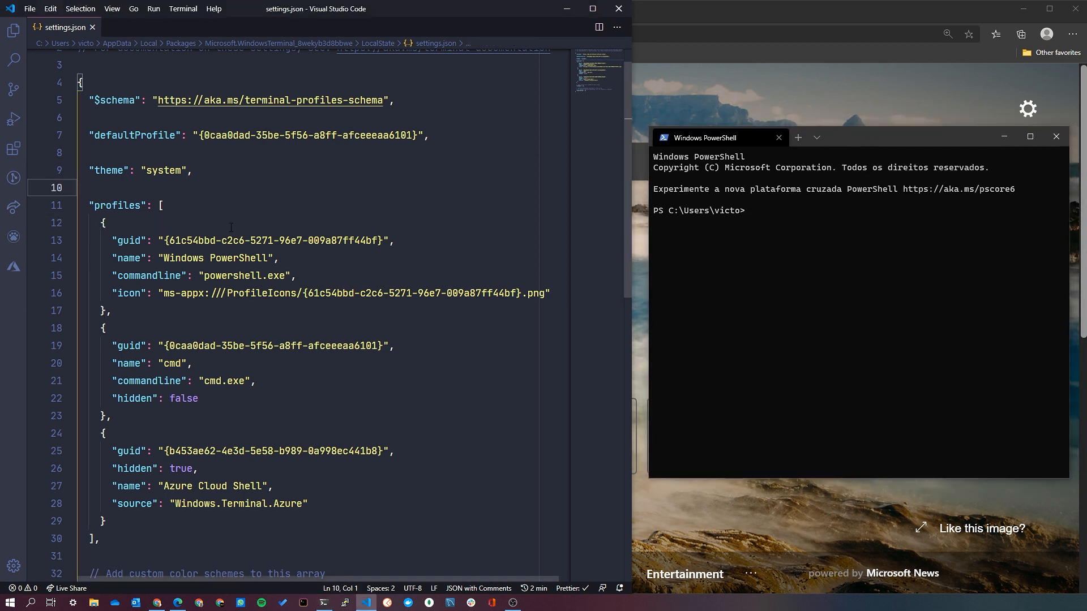
{"action": "key", "text": "Down"}
{"action": "key", "text": "Down"}
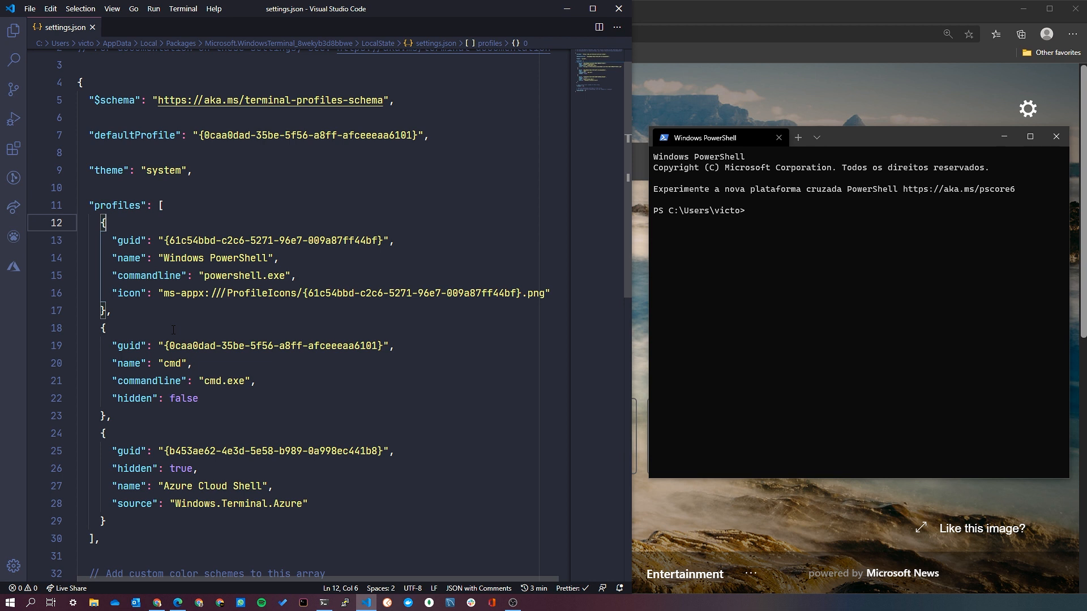
Separate the profiles array from its key onto its own lines and comment out the whole array.
{"action": "left_click", "coordinate": [159, 207]}
{"action": "key", "text": "Return"}
{"action": "key", "text": "Return"}
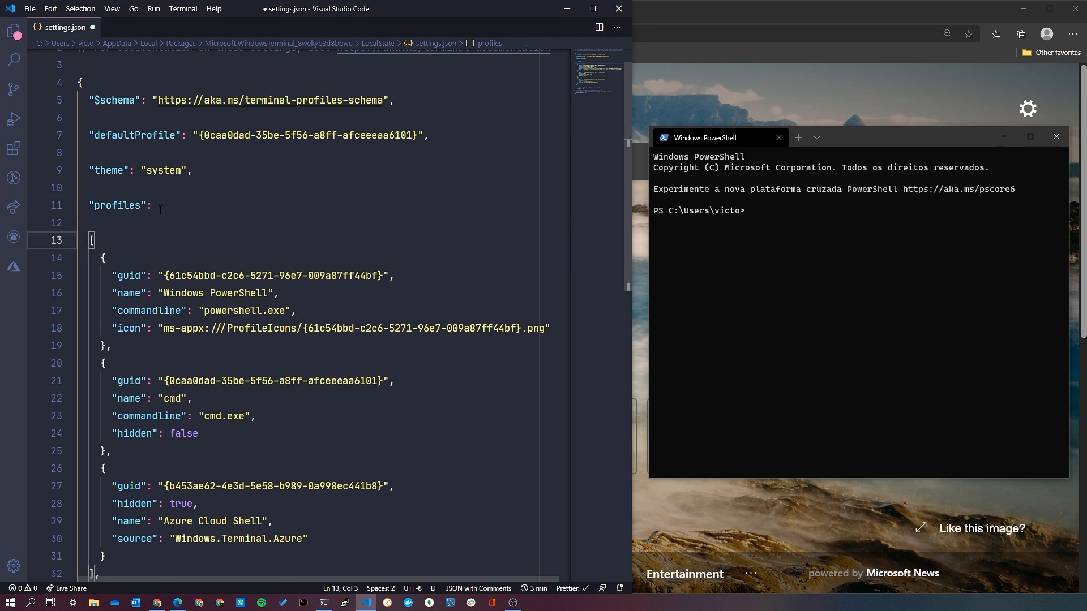
{"action": "scroll", "coordinate": [161, 210], "scroll_direction": "down", "scroll_amount": 1}
{"action": "right_click", "coordinate": [145, 314]}
{"action": "left_click", "coordinate": [107, 514]}
{"action": "left_click", "coordinate": [106, 514]}
{"action": "left_click", "coordinate": [132, 184], "text": "shift"}
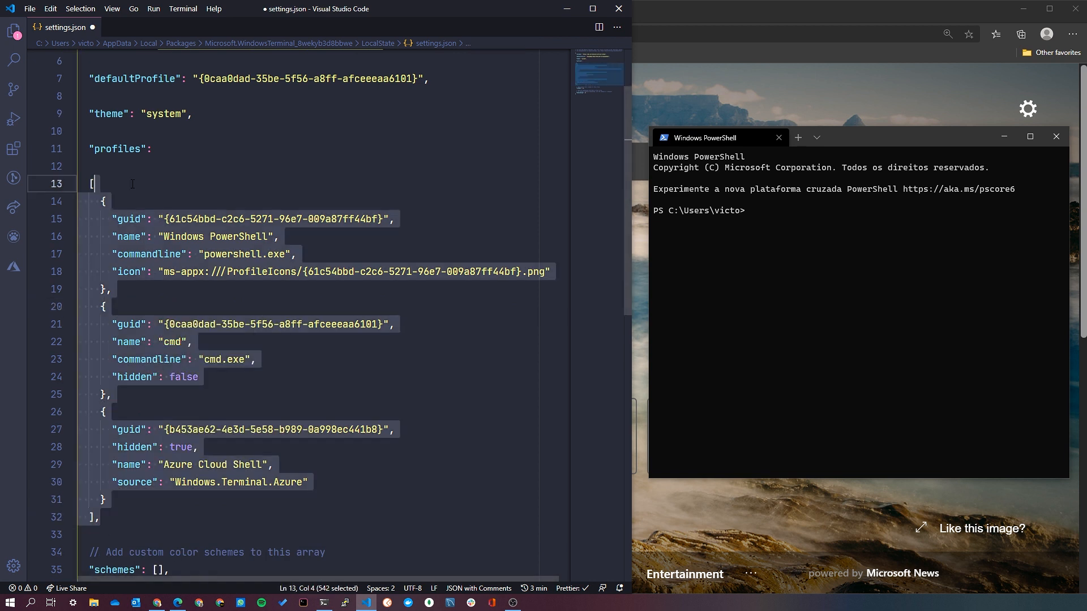
{"action": "key", "text": "ctrl+/"}
Give the profiles key an empty object as its value and expand it over several lines.
{"action": "left_click", "coordinate": [171, 150]}
{"action": "type", "text": "{},"}
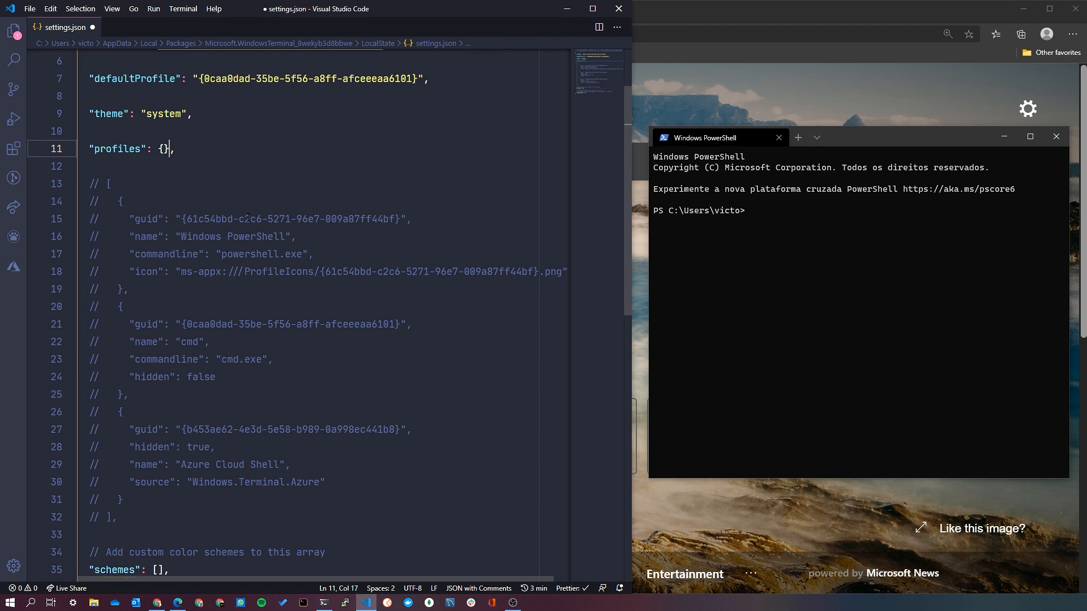
{"action": "key", "text": "Left"}
{"action": "key", "text": "Left"}
{"action": "key", "text": "Return"}
{"action": "key", "text": "ctrl+z"}
{"action": "key", "text": "Return"}
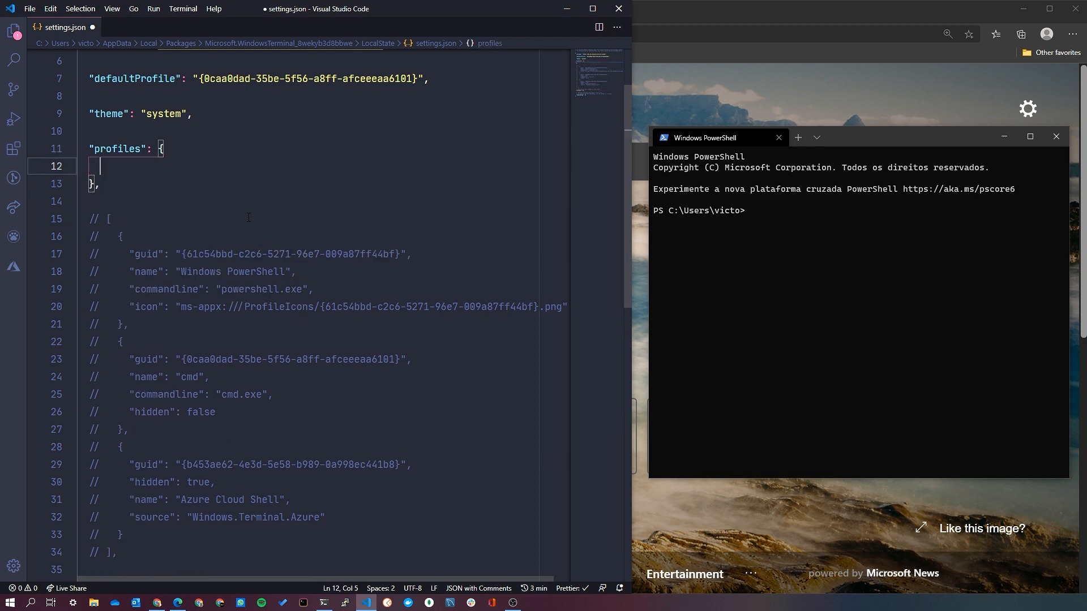
Add an empty "defaults" object and an empty "list" array inside the profiles object.
{"action": "type", "text": "defau"}
{"action": "key", "text": "Return"}
{"action": "key", "text": "Right"}
{"action": "type", "text": ","}
{"action": "key", "text": "Return"}
{"action": "type", "text": "list"}
{"action": "key", "text": "Return"}
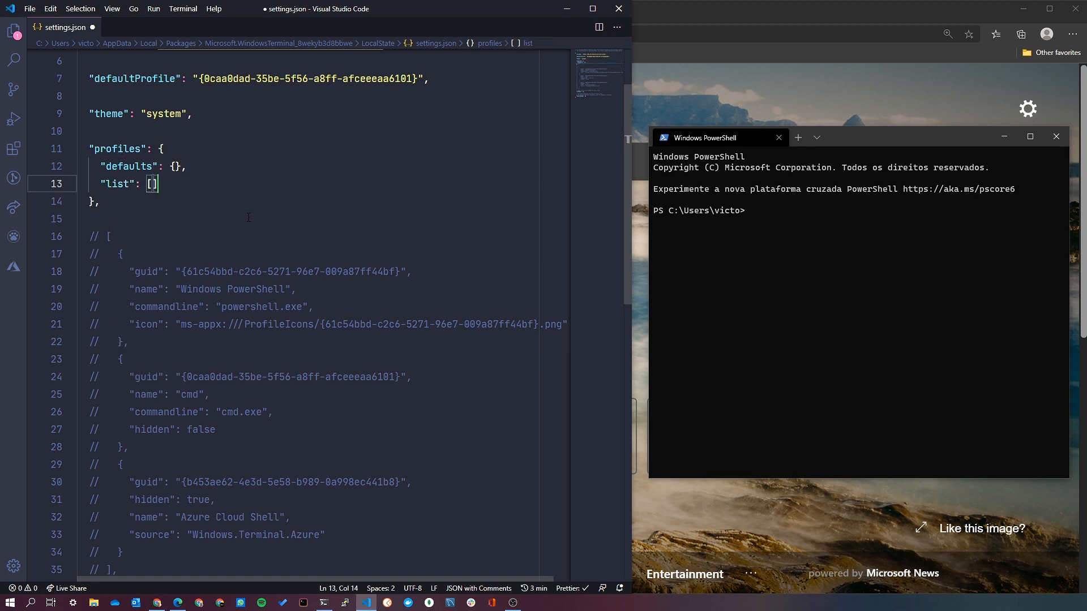
Uncomment the old profiles array, move it into the "list" entry, remove the leftover lines, and save settings.json.
{"action": "scroll", "coordinate": [256, 265], "scroll_direction": "down", "scroll_amount": 3}
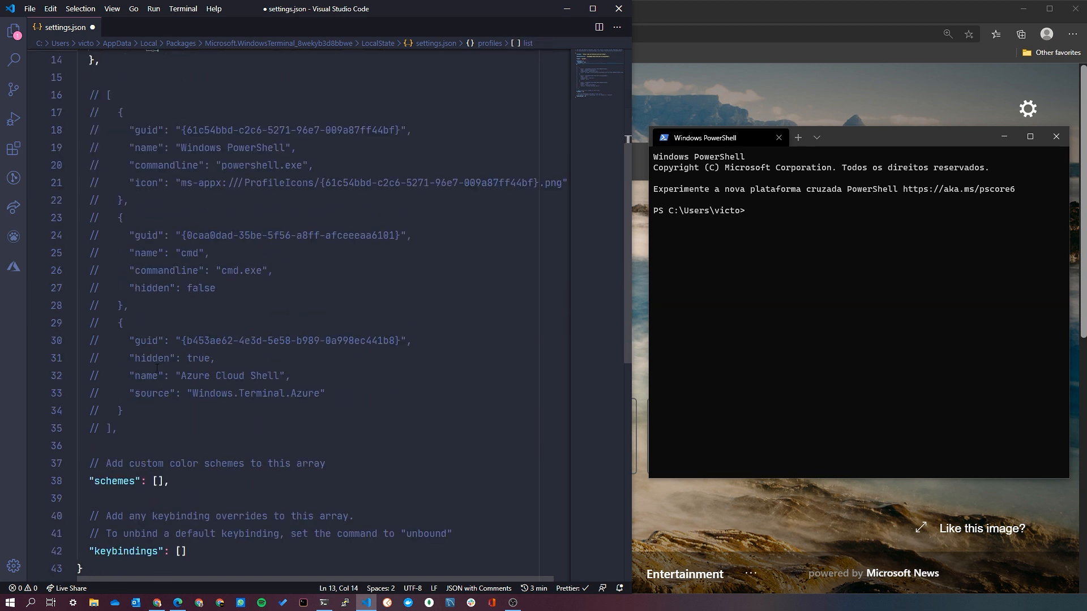
{"action": "left_click_drag", "start_coordinate": [142, 429], "coordinate": [95, 429]}
{"action": "key", "text": "ctrl+c"}
{"action": "key", "text": "ctrl+slash"}
{"action": "key", "text": "BackSpace"}
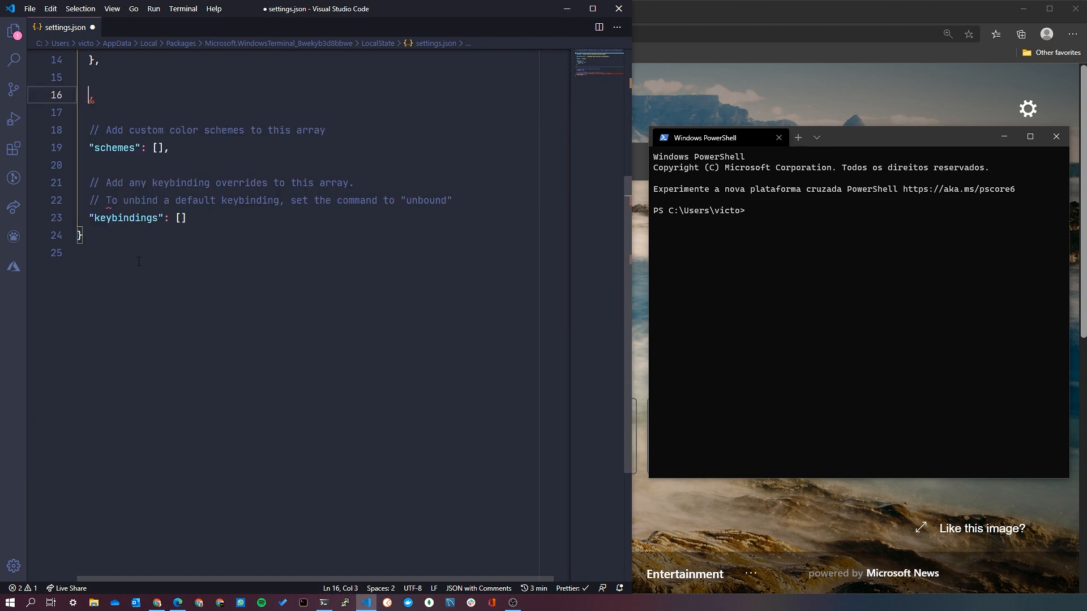
{"action": "left_click_drag", "start_coordinate": [117, 95], "coordinate": [117, 64]}
{"action": "key", "text": "BackSpace"}
{"action": "scroll", "coordinate": [205, 189], "scroll_direction": "up", "scroll_amount": 2}
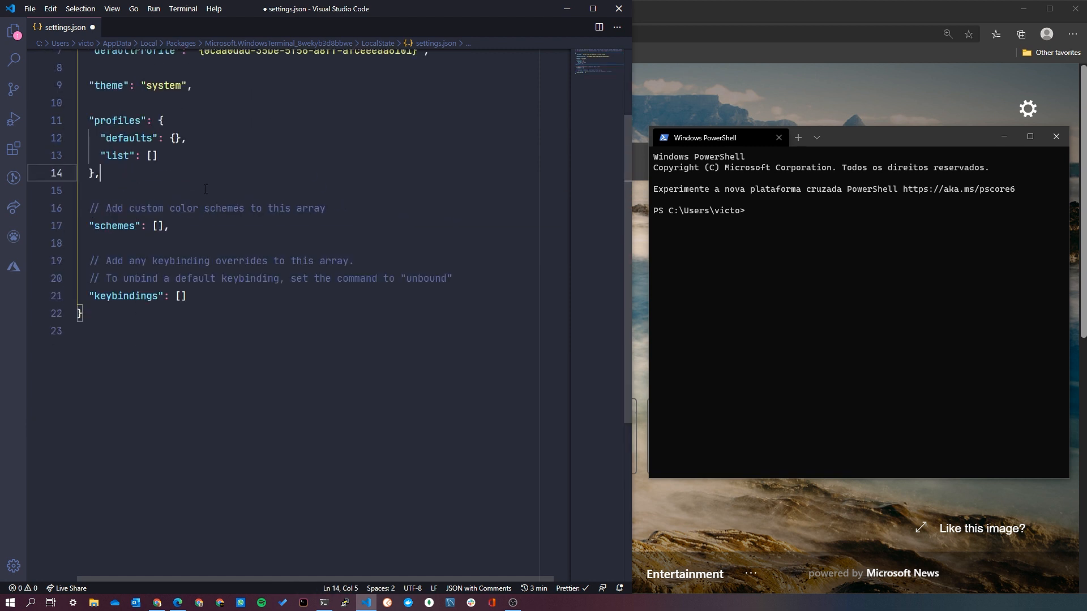
{"action": "left_click", "coordinate": [152, 155]}
{"action": "key", "text": "ctrl+v"}
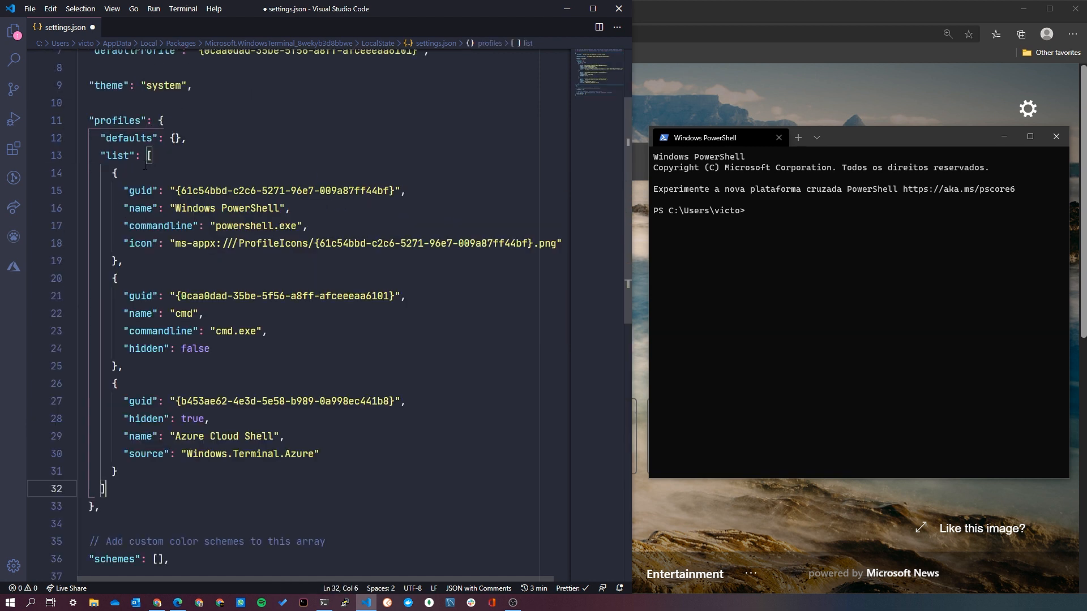
{"action": "key", "text": "ctrl+s"}
Switch to Windows Terminal, check a new default tab and the offered profiles, and close that tab.
{"action": "left_click", "coordinate": [761, 209]}
{"action": "left_click", "coordinate": [799, 138]}
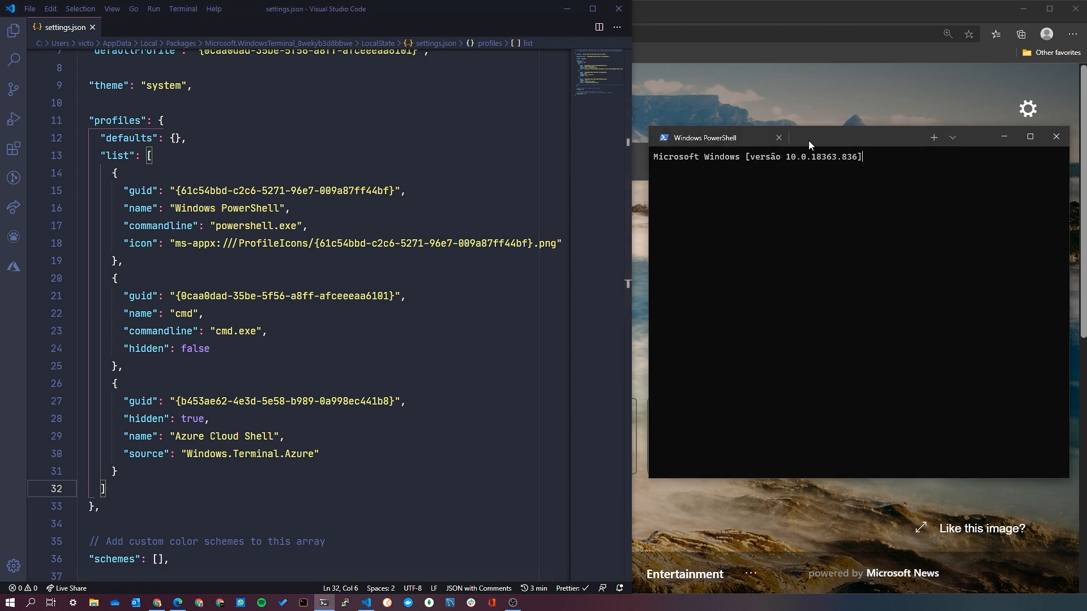
{"action": "left_click", "coordinate": [954, 138]}
{"action": "left_click", "coordinate": [861, 317]}
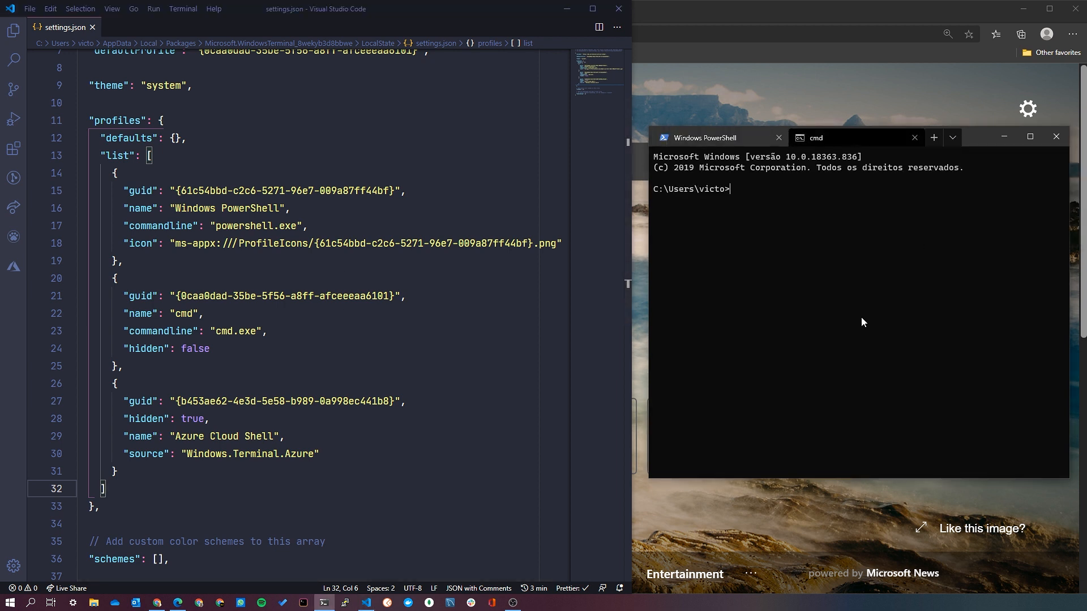
{"action": "left_click", "coordinate": [914, 138]}
Switch to Visual Studio Code, add a fontFace entry set to "Fira Code" in the defaults object, and save settings.json.
{"action": "left_click", "coordinate": [175, 243]}
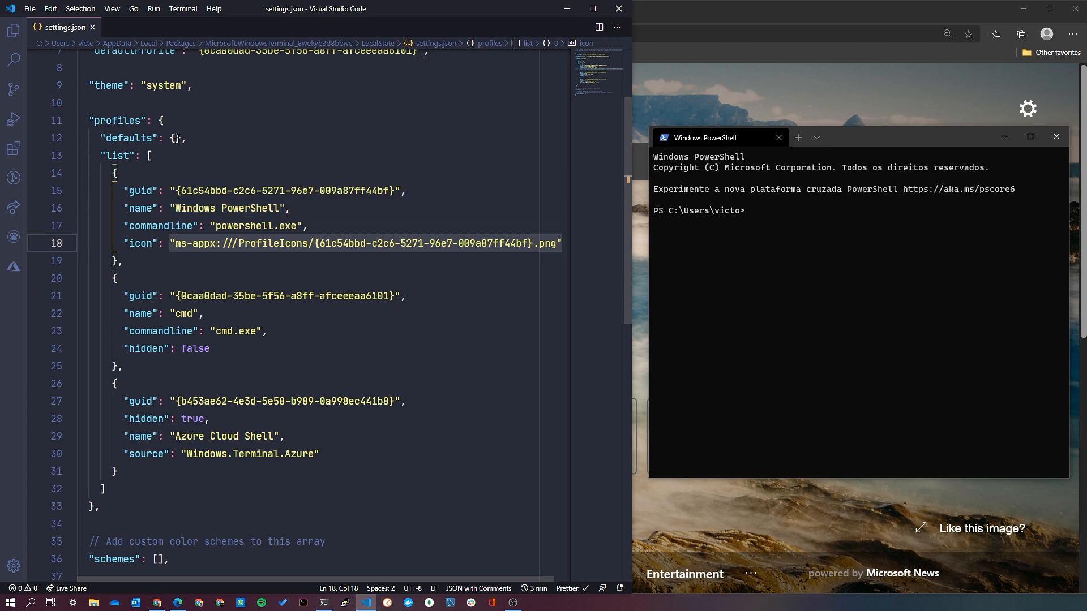
{"action": "key", "text": "Up"}
{"action": "key", "text": "Up"}
{"action": "key", "text": "Up"}
{"action": "key", "text": "Up"}
{"action": "key", "text": "Up"}
{"action": "key", "text": "Up"}
{"action": "key", "text": "Return"}
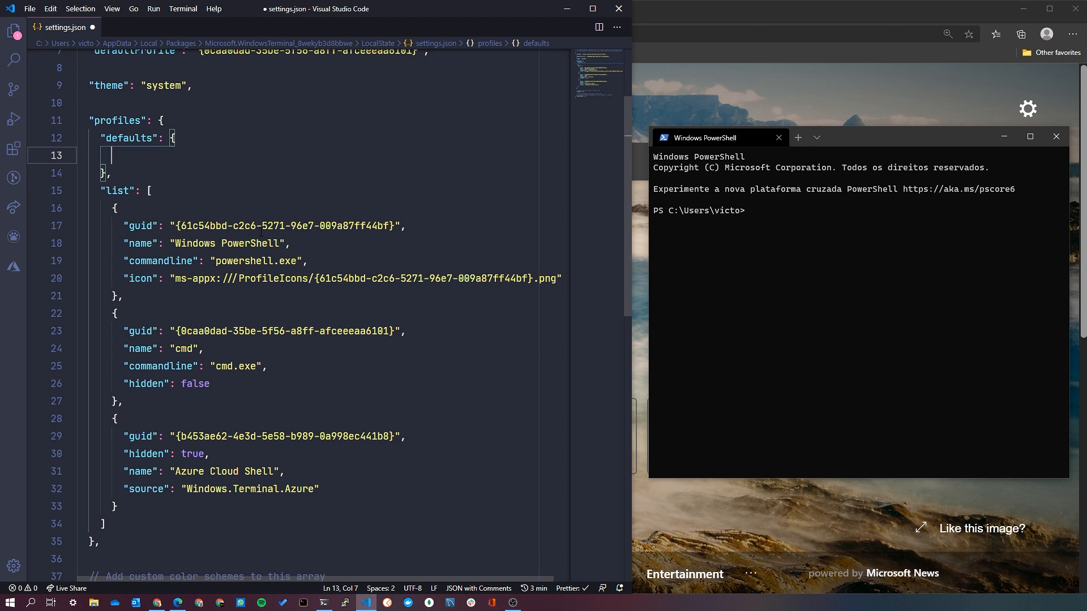
{"action": "type", "text": "font"}
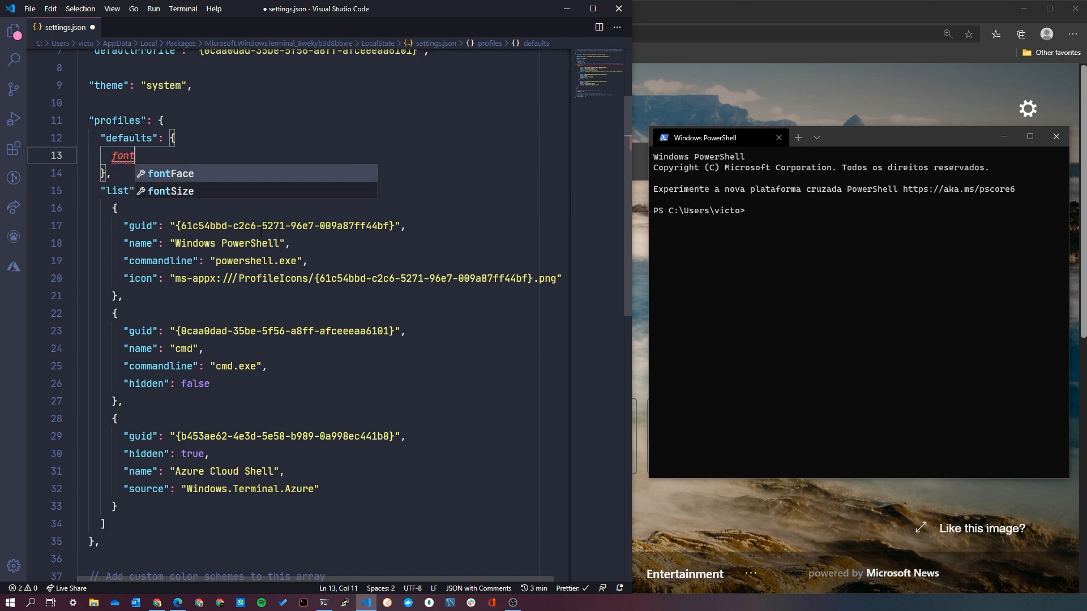
{"action": "key", "text": "Return"}
{"action": "key", "text": "Left"}
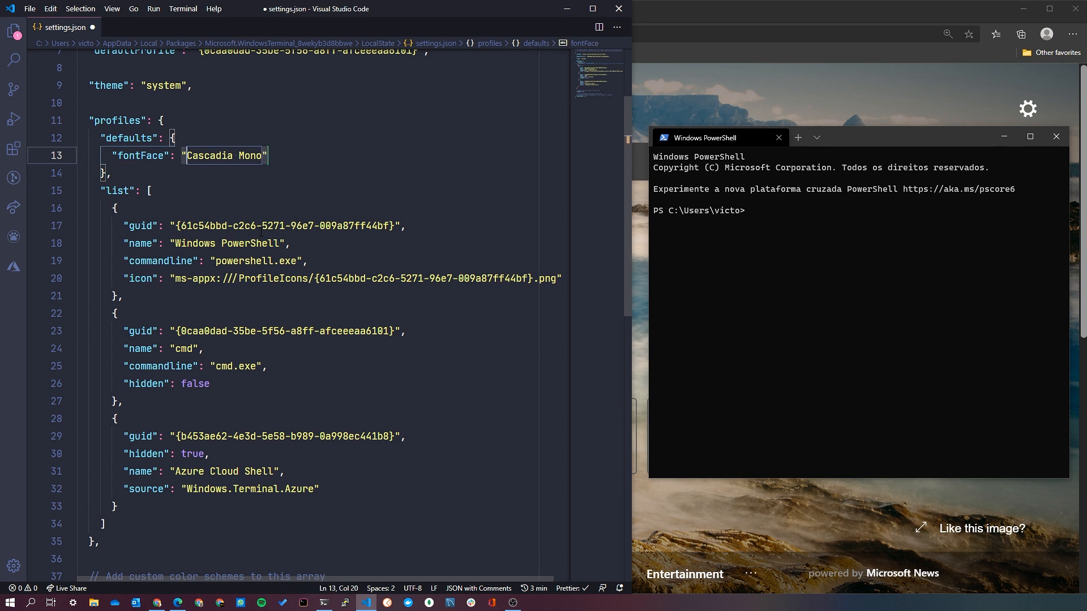
{"action": "key", "text": "ctrl+shift+Right"}
{"action": "key", "text": "ctrl+shift+Right"}
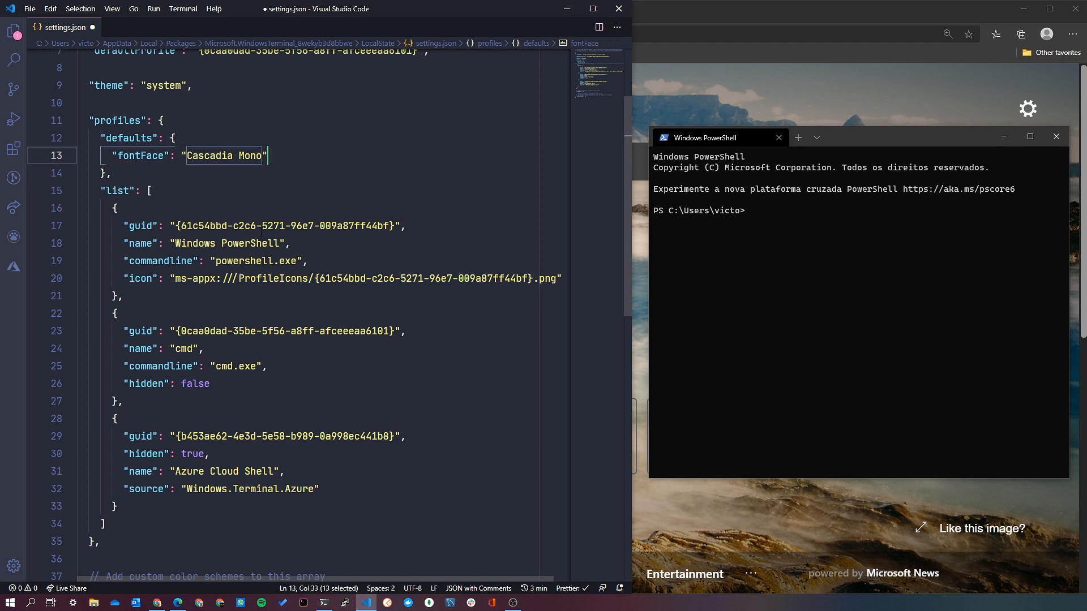
{"action": "type", "text": "Fira Code"}
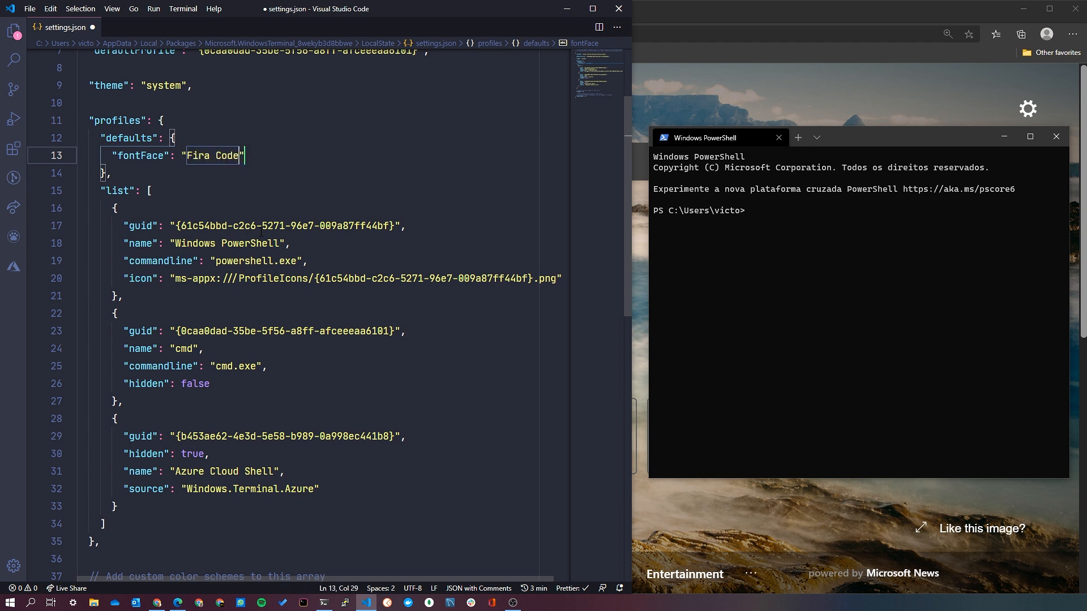
{"action": "key", "text": "ctrl+s"}
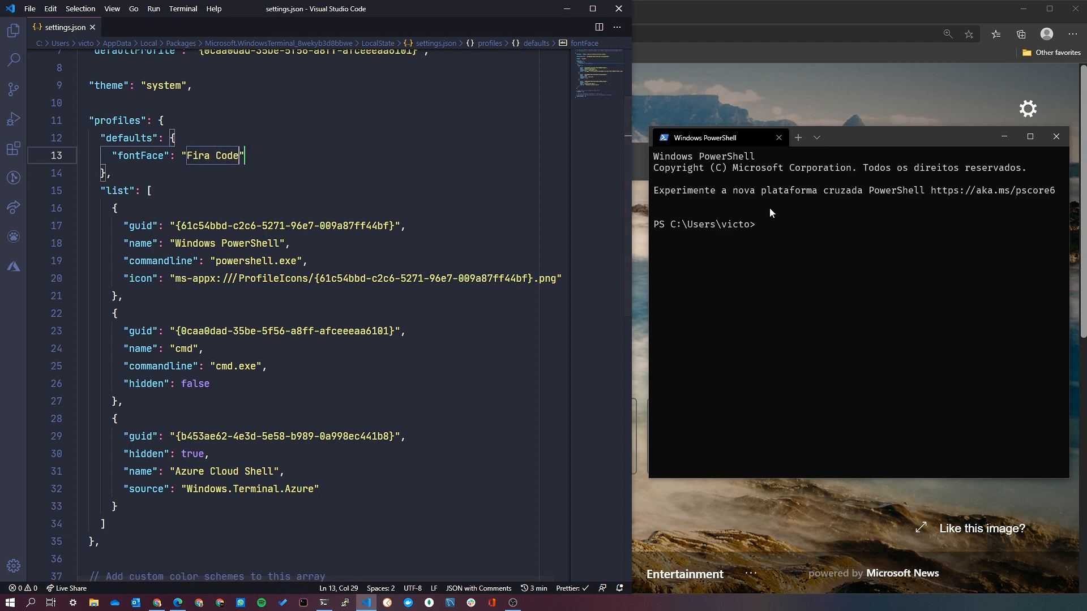
Add a fontSize entry of 6 below fontFace in the defaults object and save settings.json.
{"action": "left_click", "coordinate": [323, 158]}
{"action": "type", "text": ","}
{"action": "key", "text": "Return"}
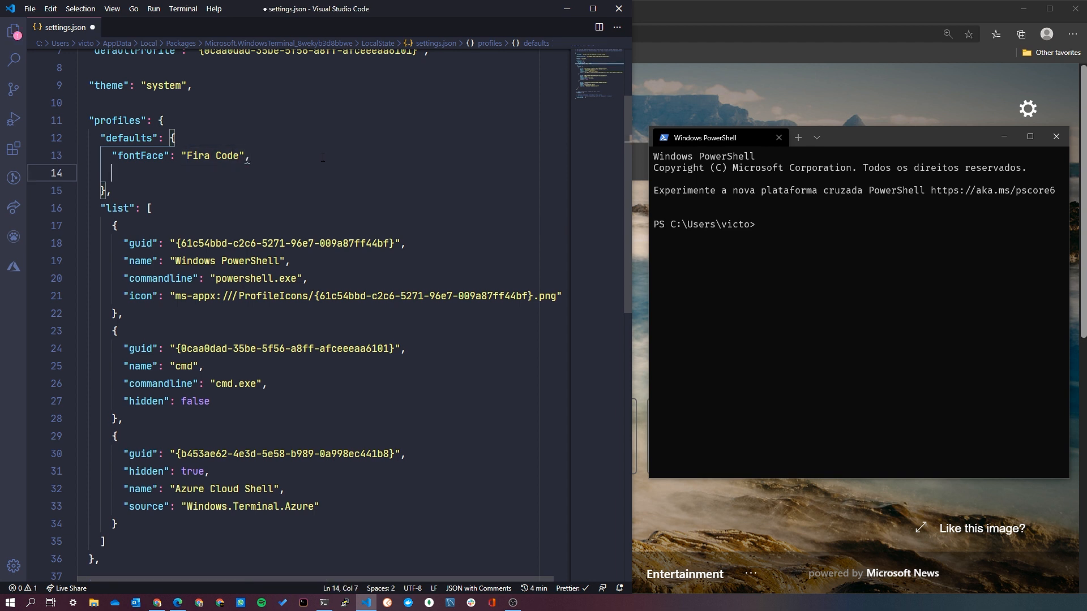
{"action": "type", "text": "fonts"}
{"action": "key", "text": "Return"}
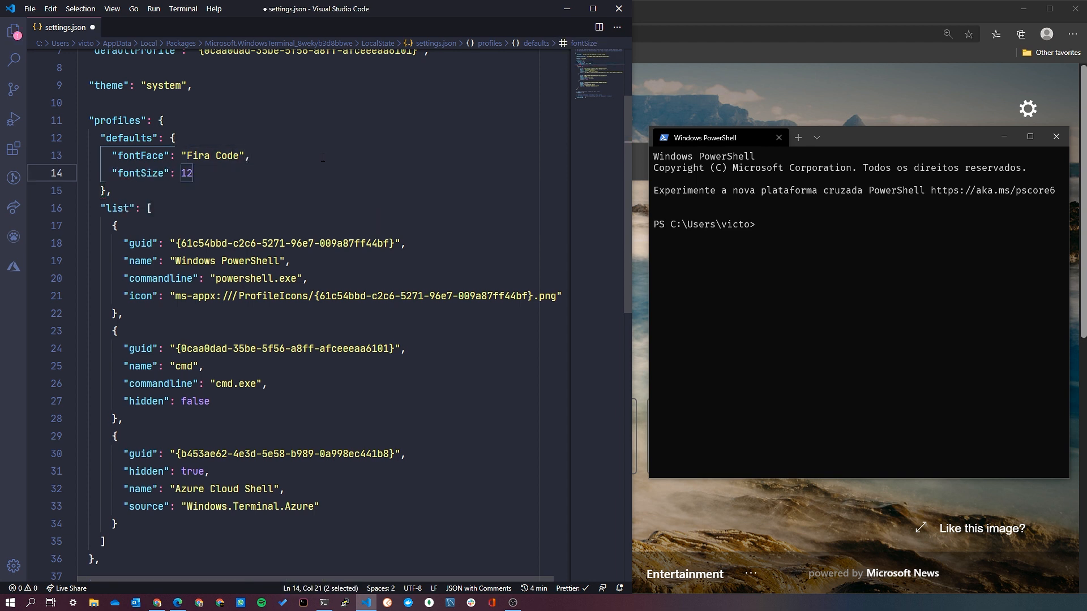
{"action": "type", "text": "6"}
{"action": "key", "text": "ctrl+s"}
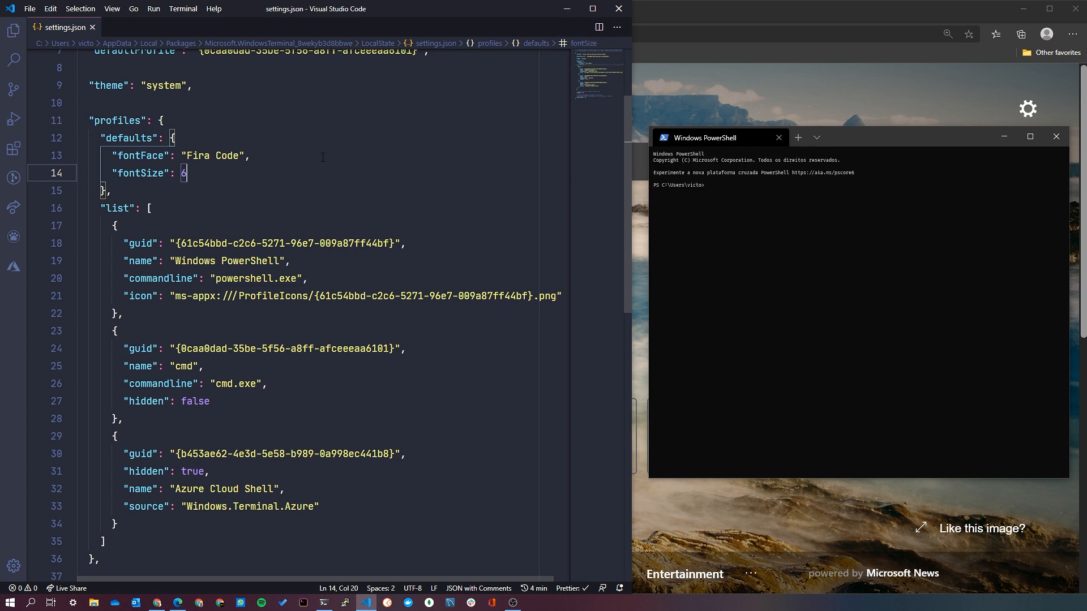
Set fontSize in the defaults object to 16 and save settings.json.
{"action": "key", "text": "BackSpace"}
{"action": "type", "text": "16"}
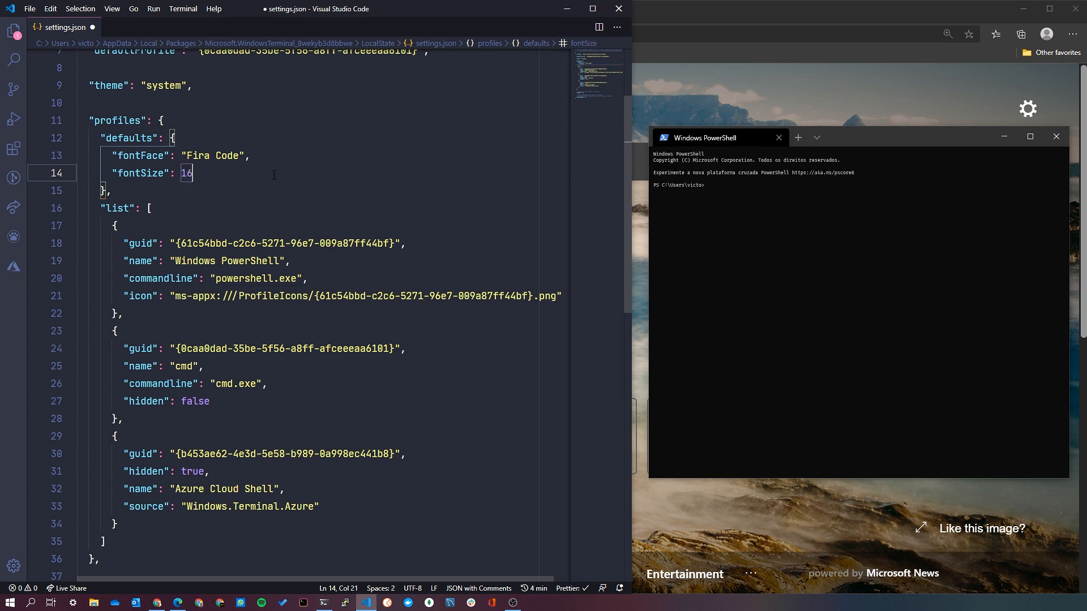
{"action": "key", "text": "ctrl+s"}
Add a padding entry set to "15" below fontSize in the defaults object and save settings.json.
{"action": "type", "text": ","}
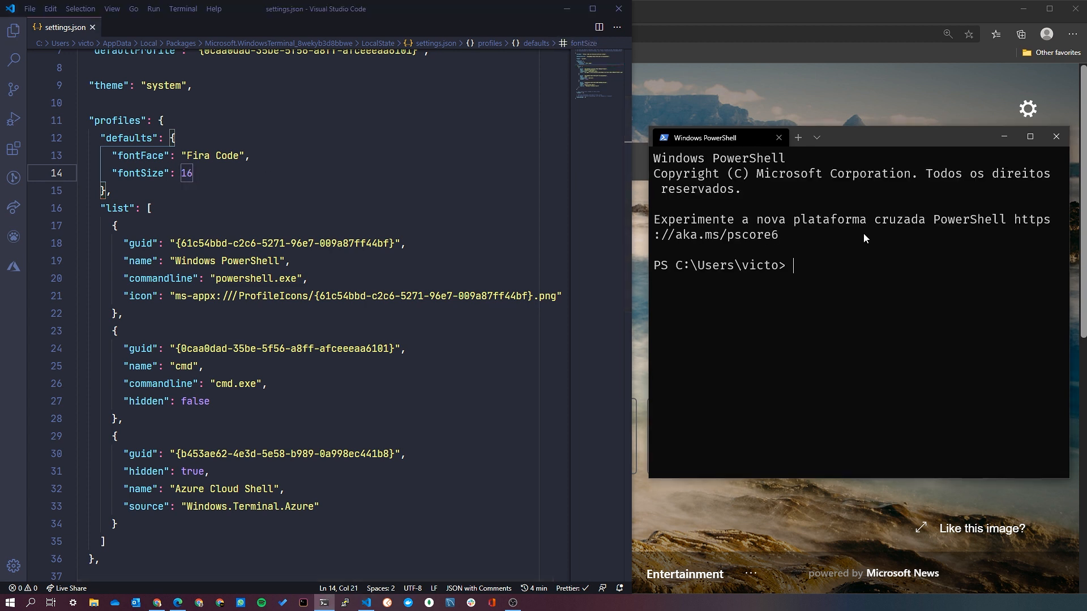
{"action": "key", "text": "Return"}
{"action": "type", "text": "pad"}
{"action": "key", "text": "Return"}
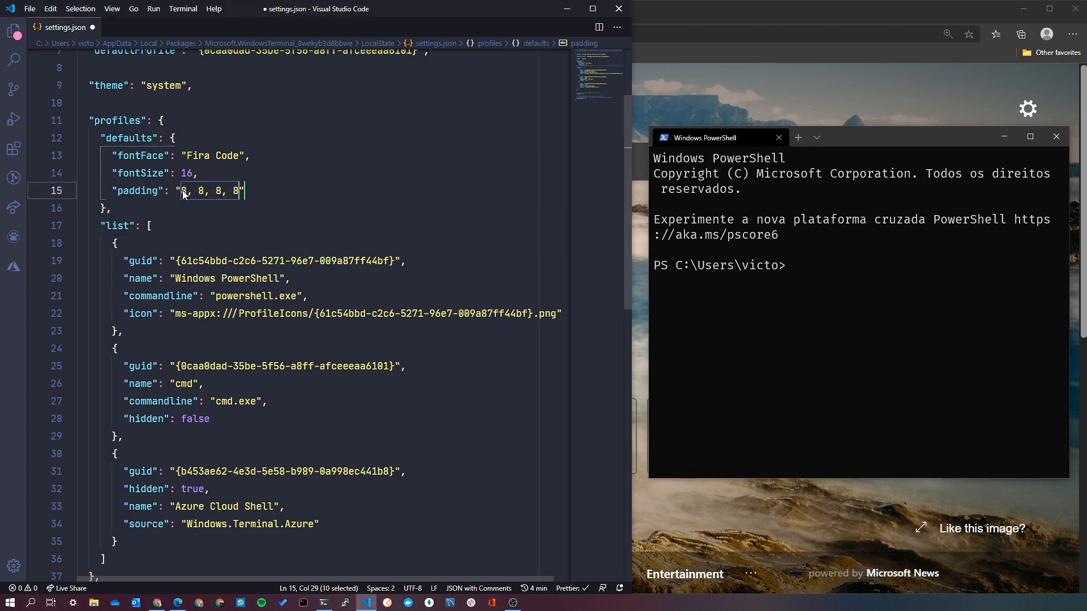
{"action": "key", "text": "ctrl+s"}
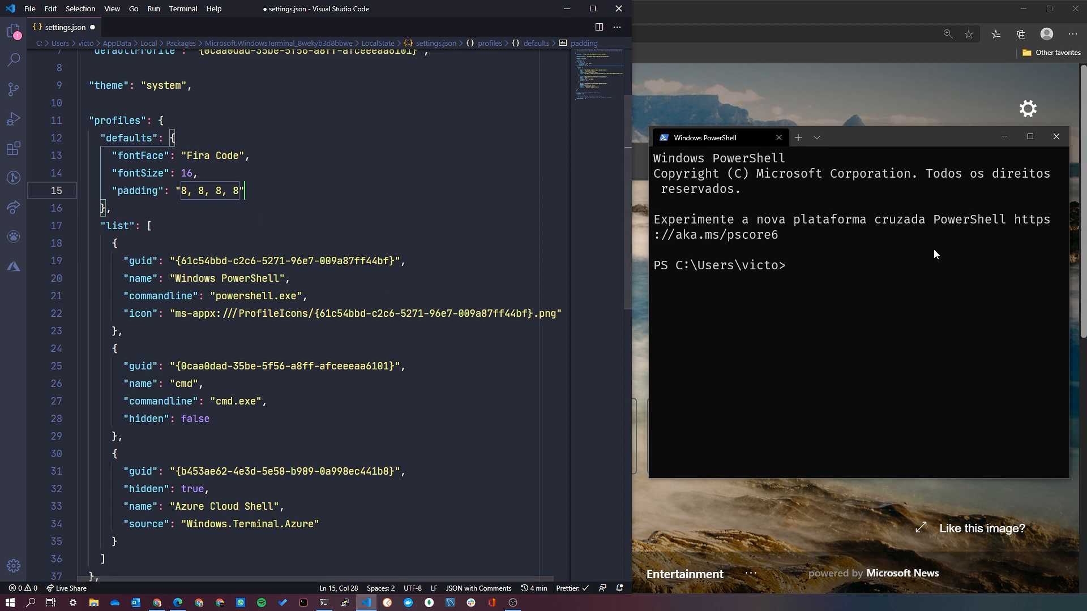
{"action": "left_click_drag", "start_coordinate": [238, 193], "coordinate": [182, 194]}
{"action": "type", "text": "15"}
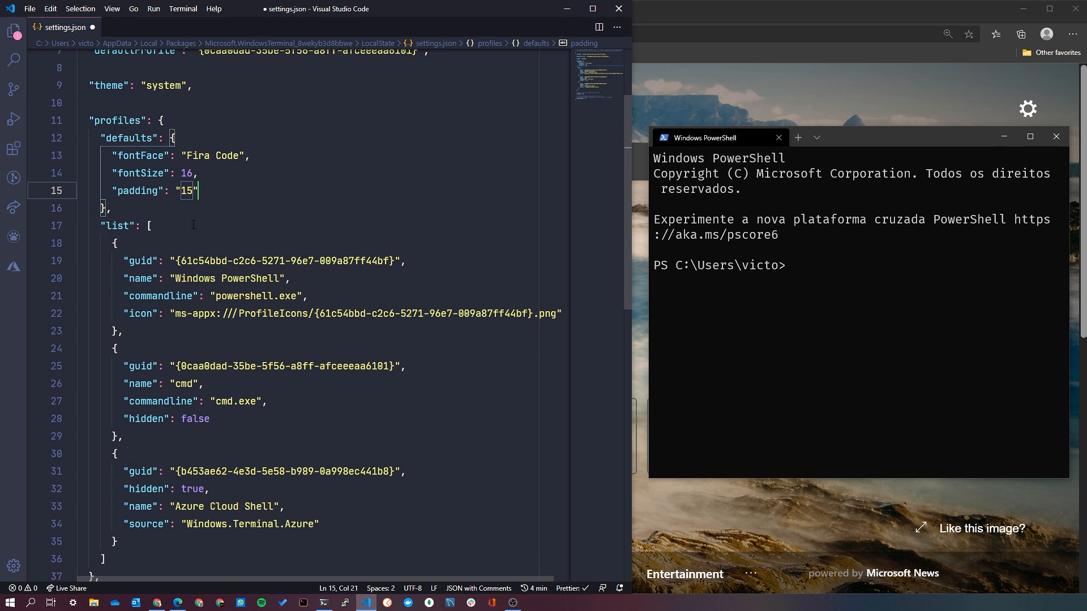
{"action": "key", "text": "ctrl+s"}
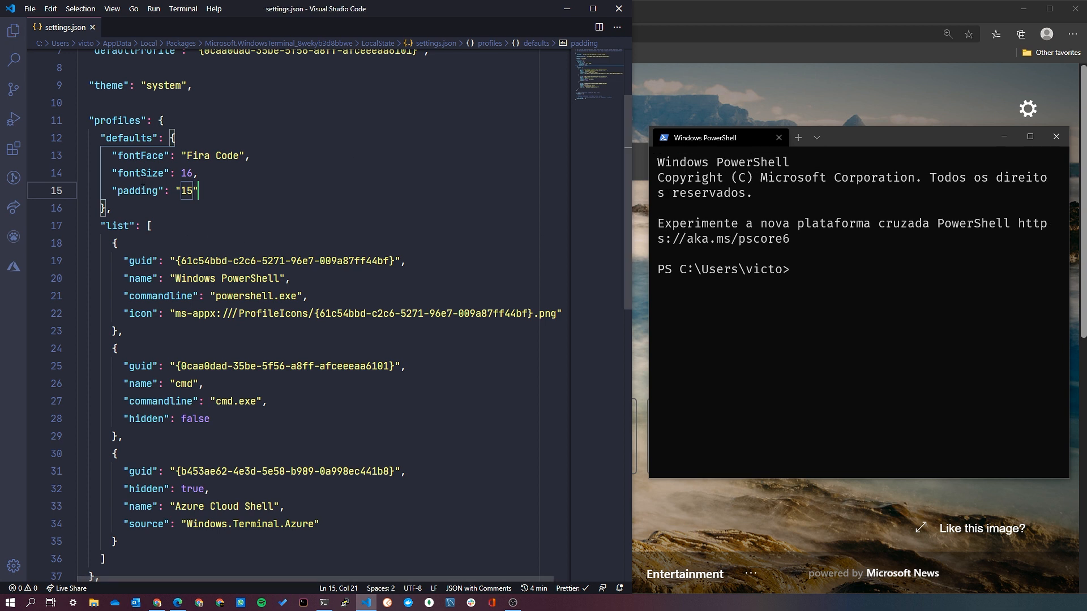
Try separate padding values for each side by setting padding to "15, 4,2,10" and save settings.json.
{"action": "left_click_drag", "start_coordinate": [194, 192], "coordinate": [183, 193]}
{"action": "type", "text": "15, 4,2,"}
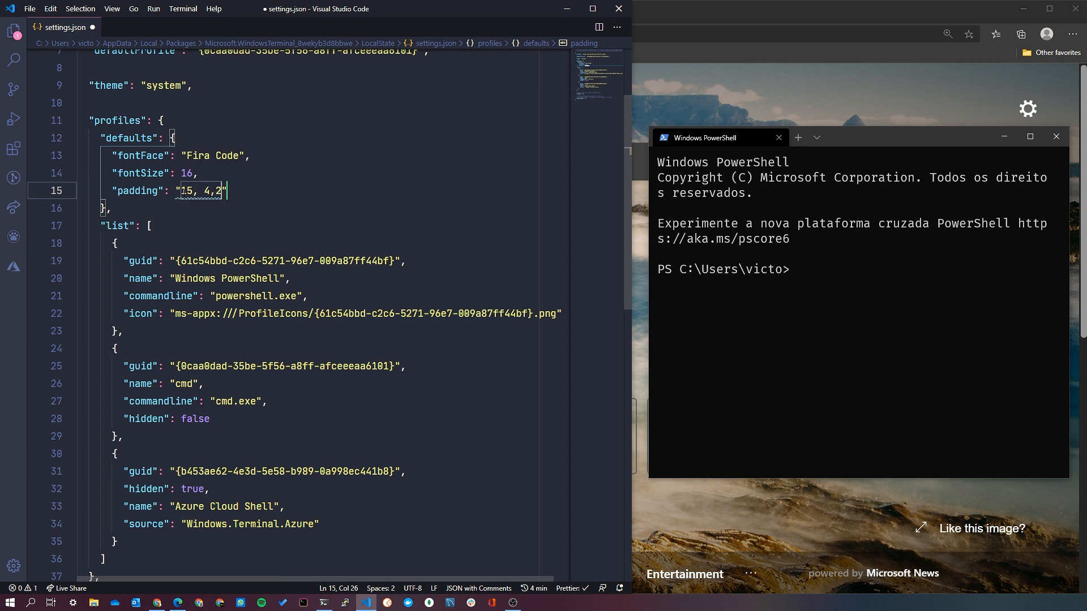
{"action": "type", "text": "10"}
{"action": "key", "text": "ctrl+s"}
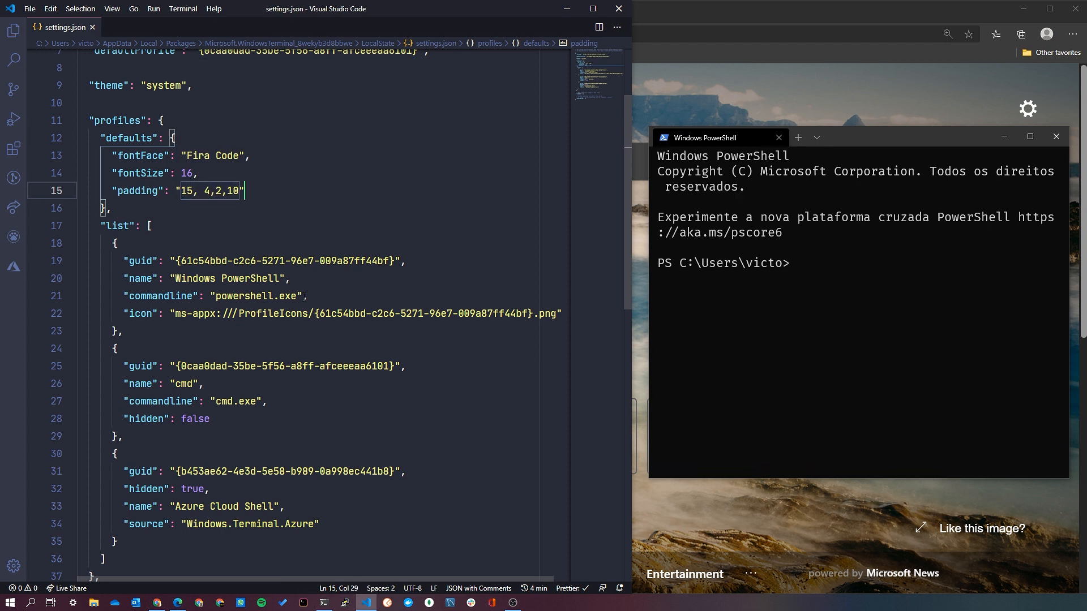
Set padding in the defaults object to "5" and save settings.json.
{"action": "left_click_drag", "start_coordinate": [247, 191], "coordinate": [182, 195]}
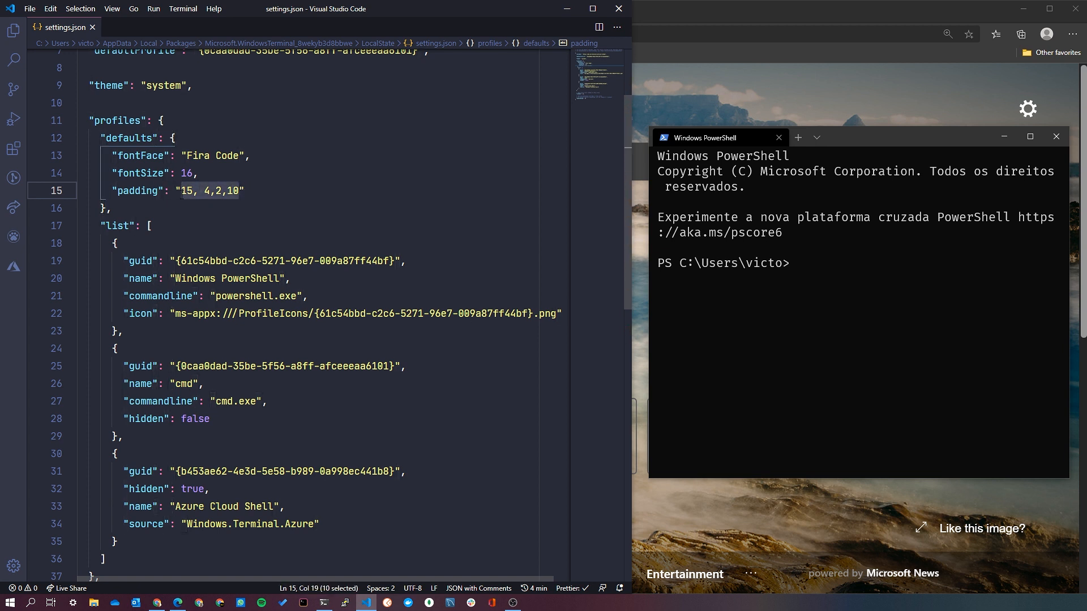
{"action": "type", "text": "5"}
{"action": "key", "text": "ctrl+s"}
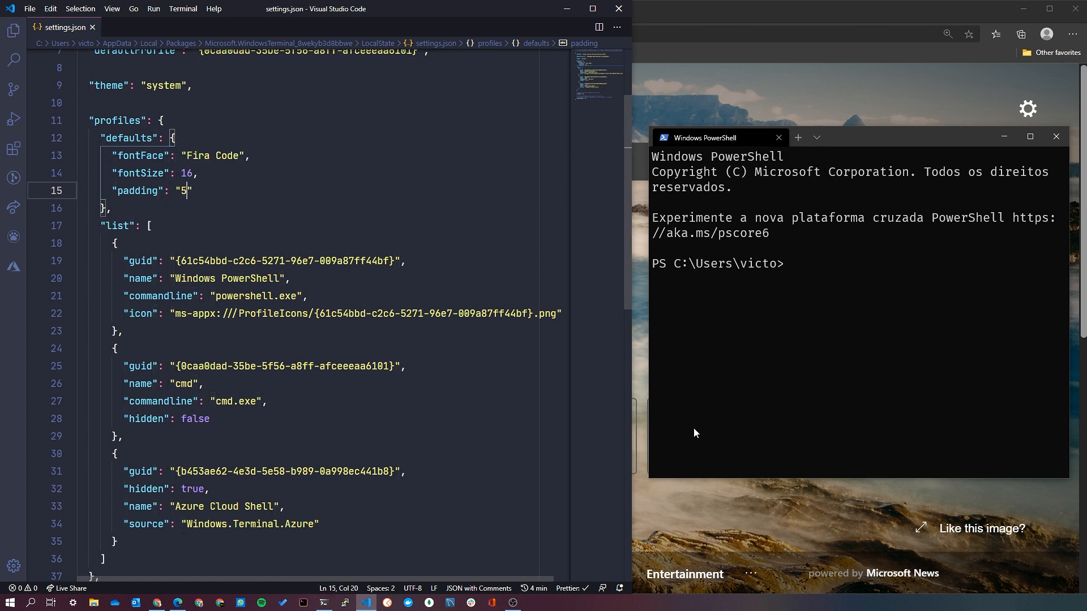
Insert a cursorShape key on a new line below padding in the defaults object.
{"action": "left_click", "coordinate": [227, 190]}
{"action": "type", "text": ",."}
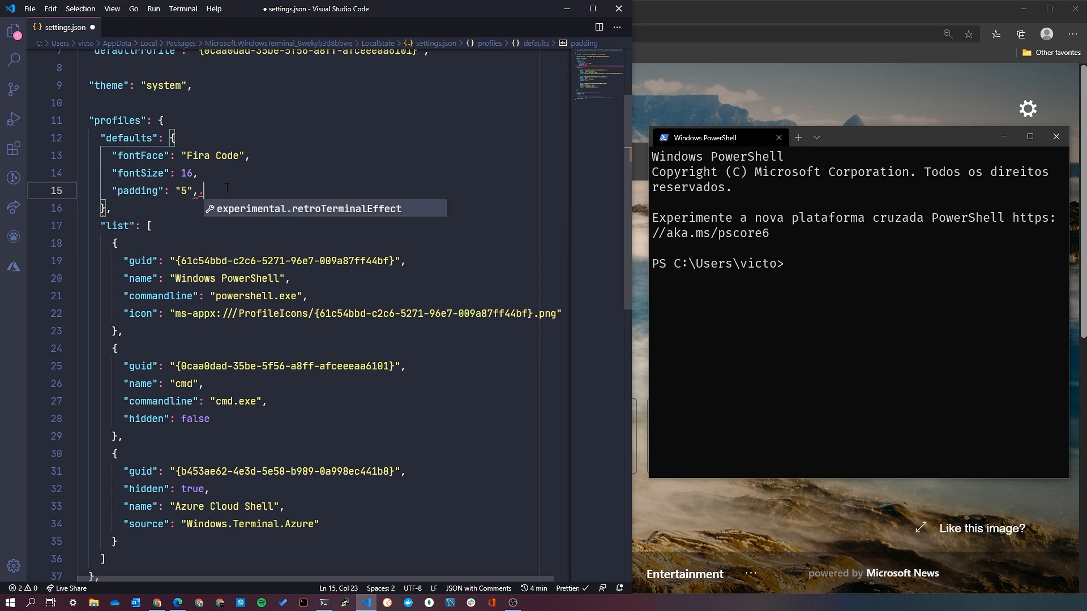
{"action": "key", "text": "Escape"}
{"action": "key", "text": "Return"}
{"action": "type", "text": "cu"}
{"action": "key", "text": "Down"}
{"action": "key", "text": "Down"}
{"action": "key", "text": "Return"}
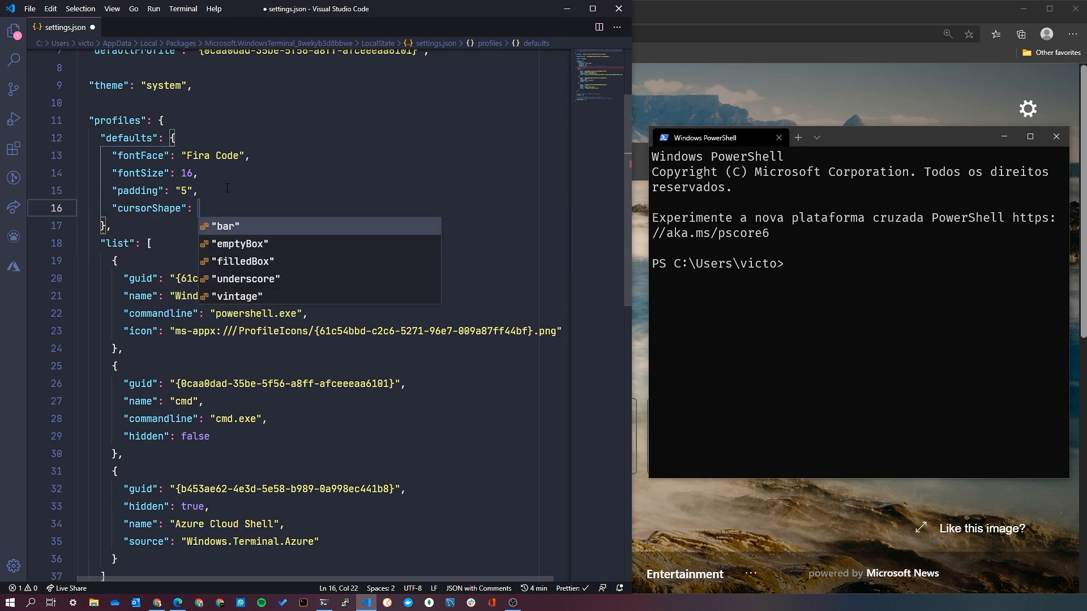
Set cursorShape to "filledBox", save settings.json, and switch to Windows Terminal to check the cursor.
{"action": "key", "text": "Down"}
{"action": "key", "text": "Down"}
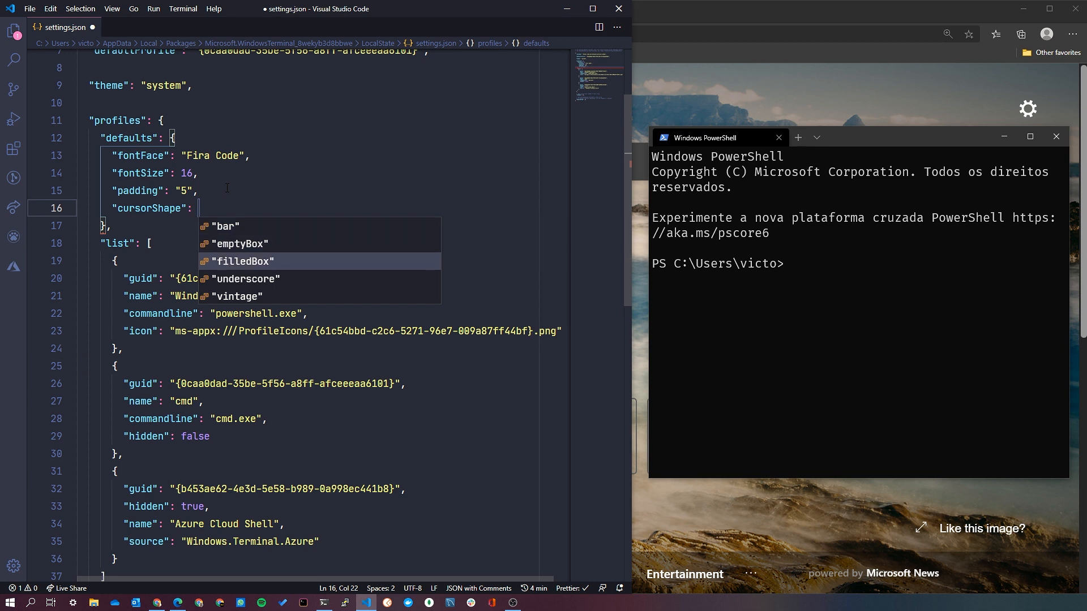
{"action": "left_click", "coordinate": [892, 327]}
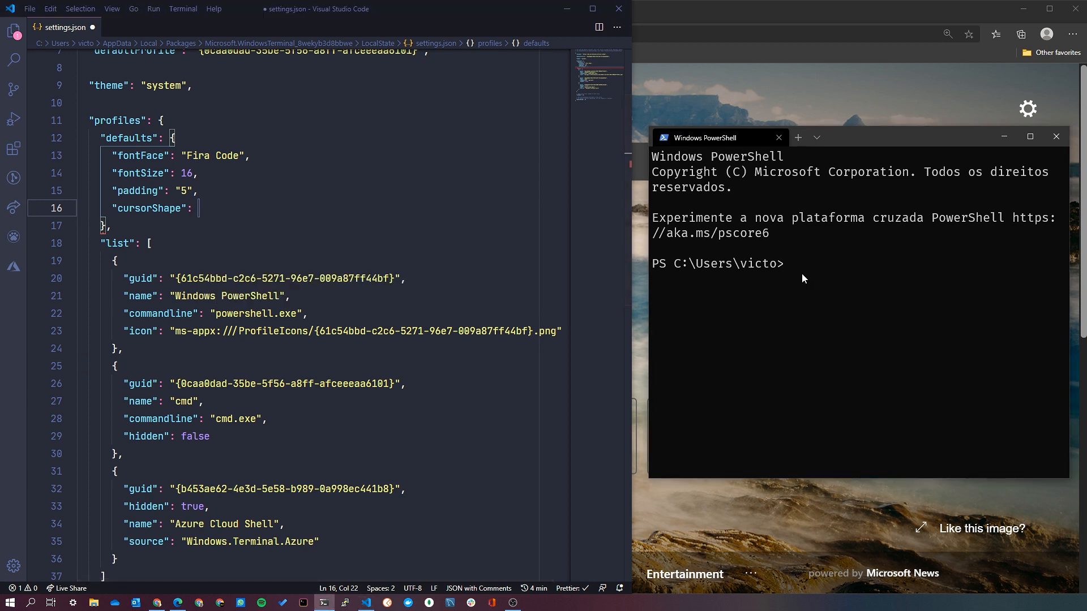
{"action": "left_click", "coordinate": [257, 219]}
{"action": "left_click", "coordinate": [255, 206]}
{"action": "key", "text": "ctrl+space"}
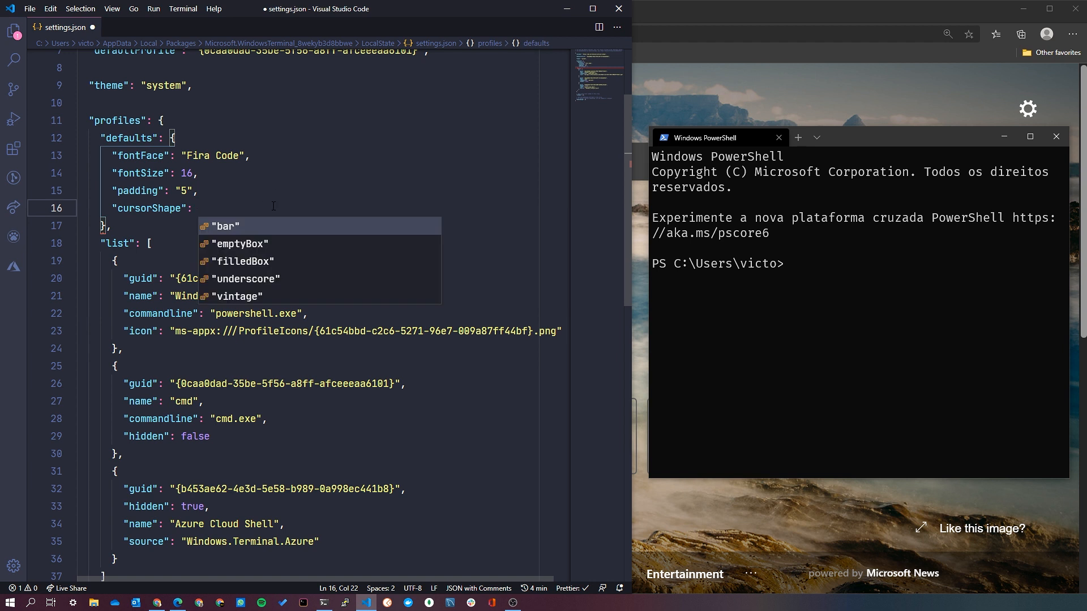
{"action": "left_click", "coordinate": [260, 262]}
{"action": "key", "text": "ctrl+s"}
{"action": "left_click", "coordinate": [863, 334]}
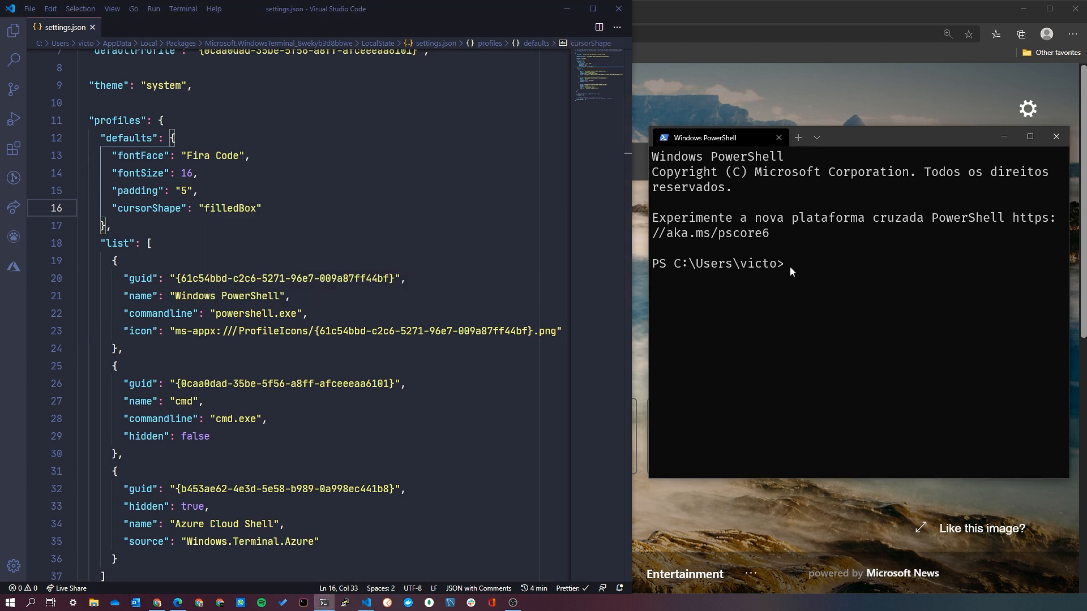
In Visual Studio Code, add a cursorColor entry of "#DDD" below cursorShape, save, and check the cursor in Windows Terminal.
{"action": "left_click", "coordinate": [329, 216]}
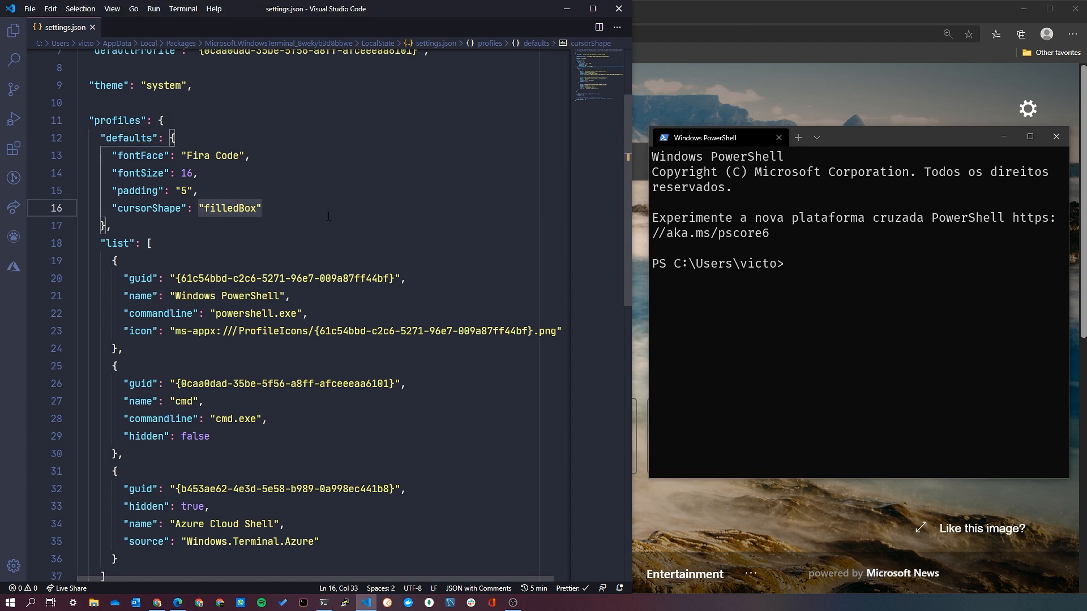
{"action": "type", "text": ","}
{"action": "key", "text": "Return"}
{"action": "type", "text": "\"cursorColor\""}
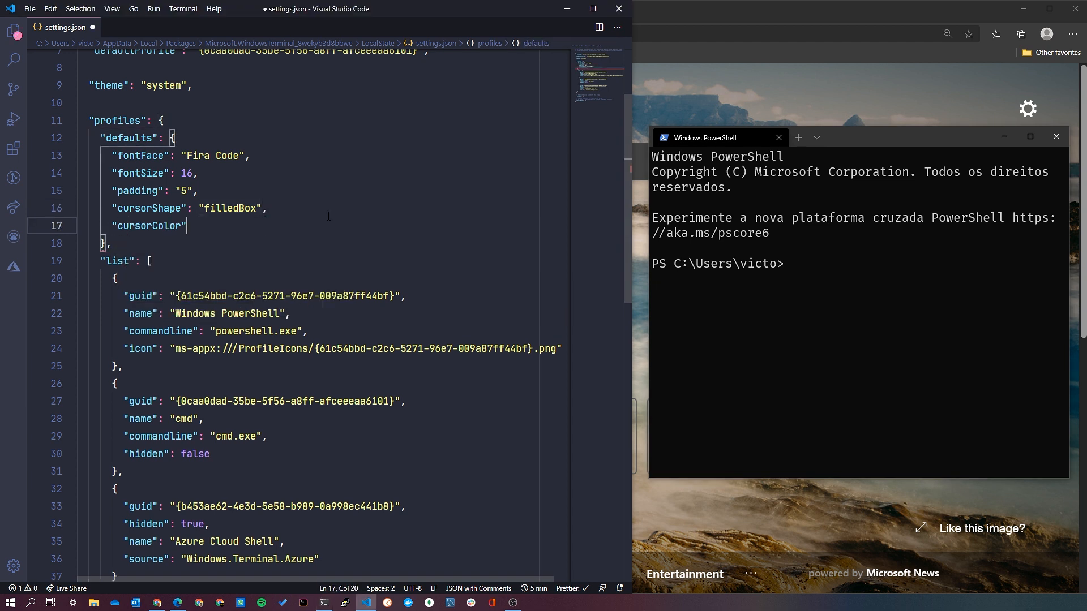
{"action": "type", "text": ": \"#"}
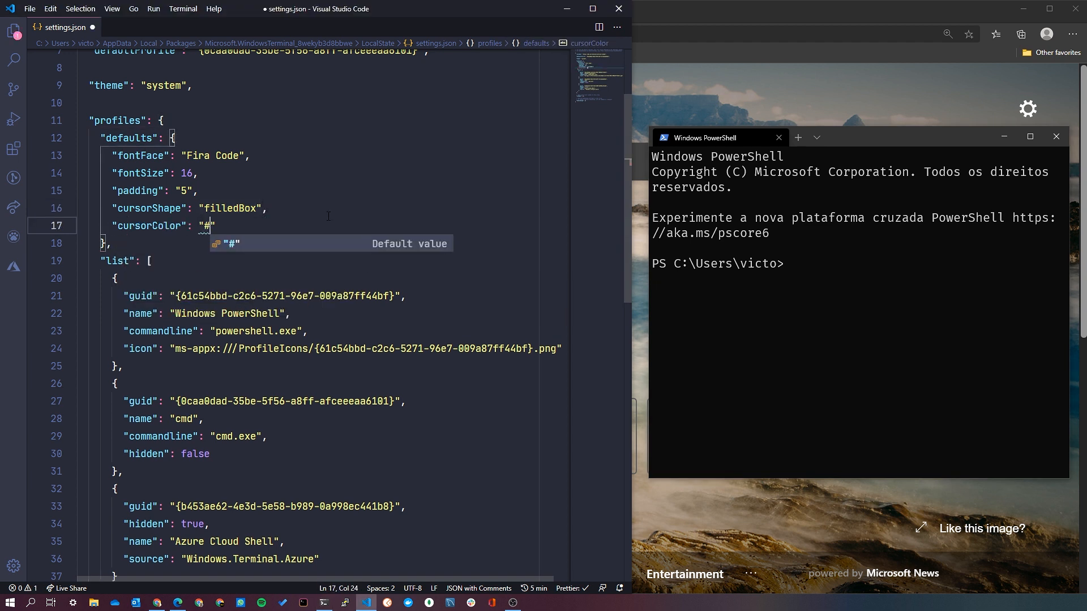
{"action": "type", "text": "DDD"}
{"action": "key", "text": "ctrl+s"}
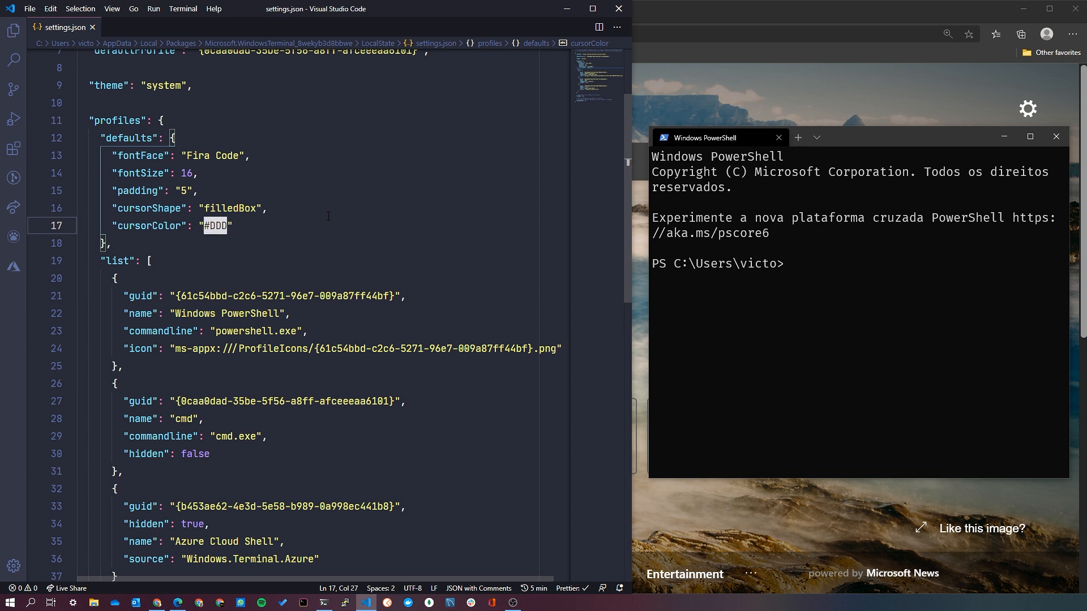
{"action": "left_click", "coordinate": [720, 348]}
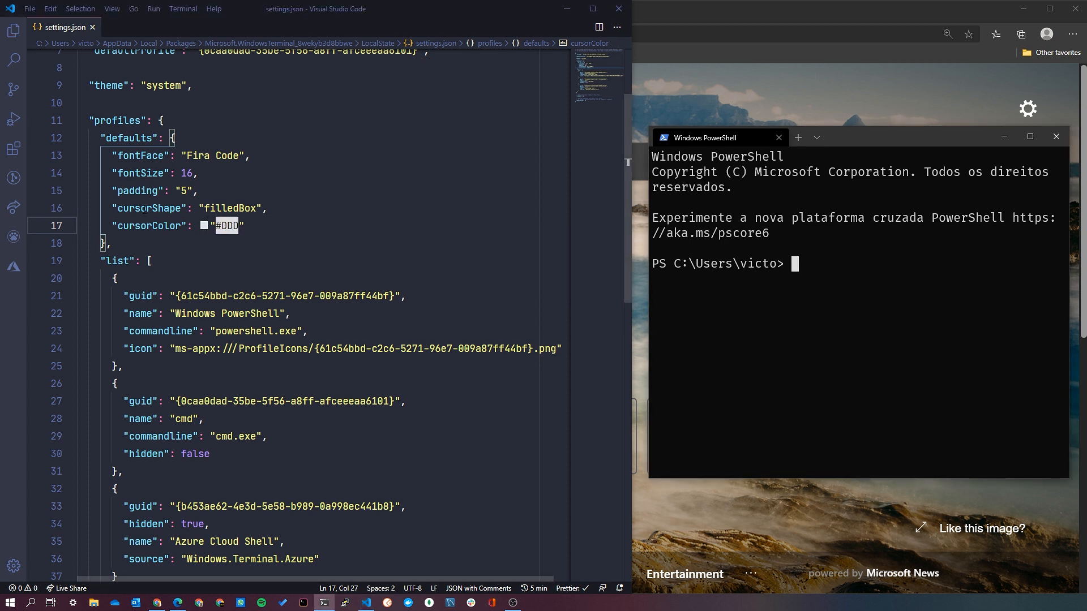
In Visual Studio Code, add a useAcrylic entry set to true below cursorColor and save settings.json.
{"action": "left_click", "coordinate": [267, 221]}
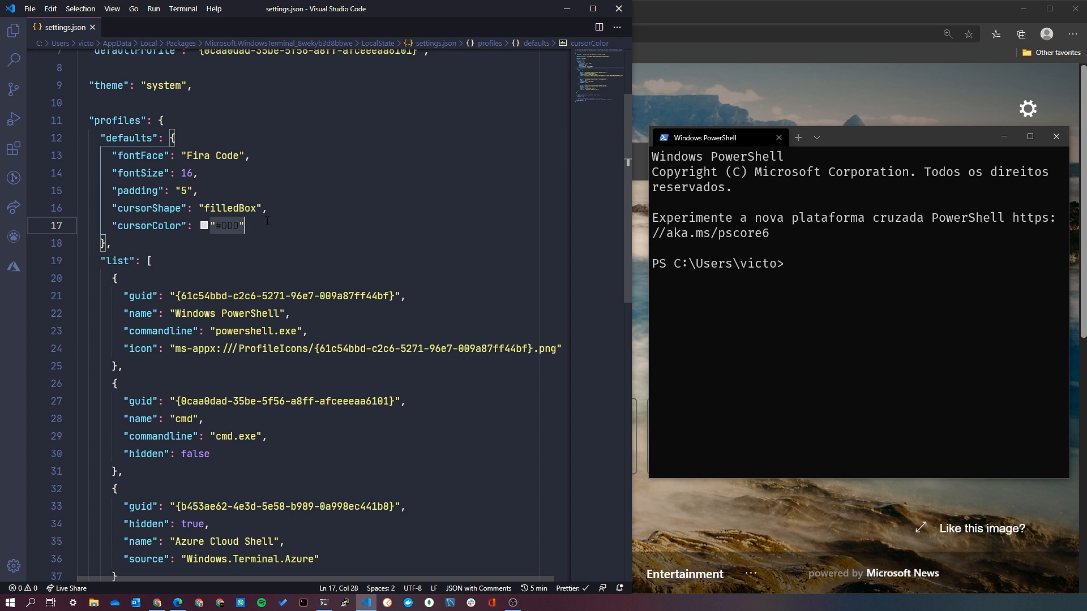
{"action": "type", "text": ","}
{"action": "key", "text": "Return"}
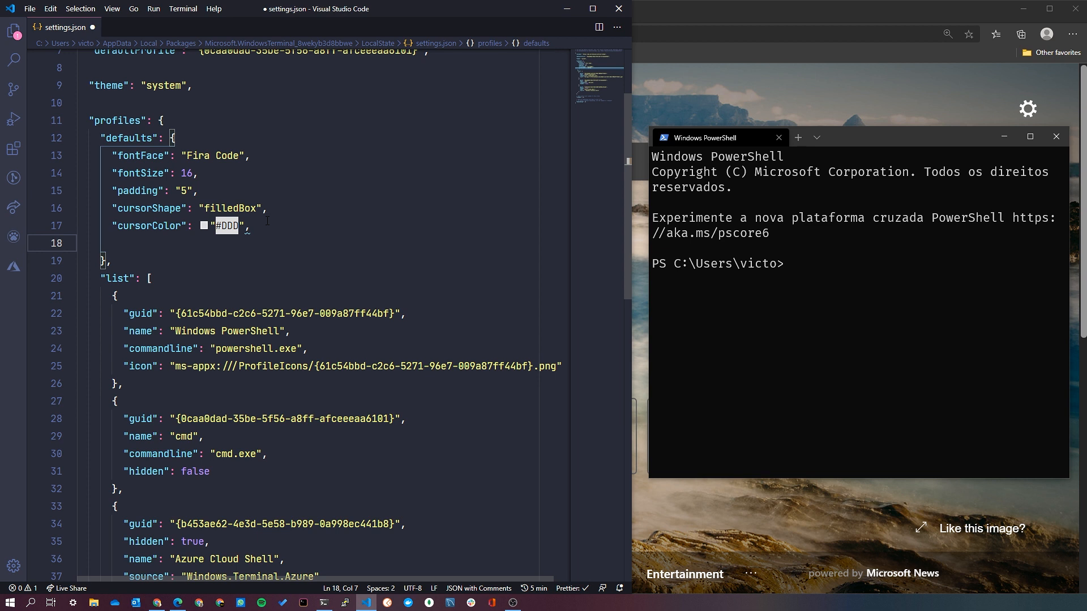
{"action": "type", "text": "us"}
{"action": "key", "text": "Return"}
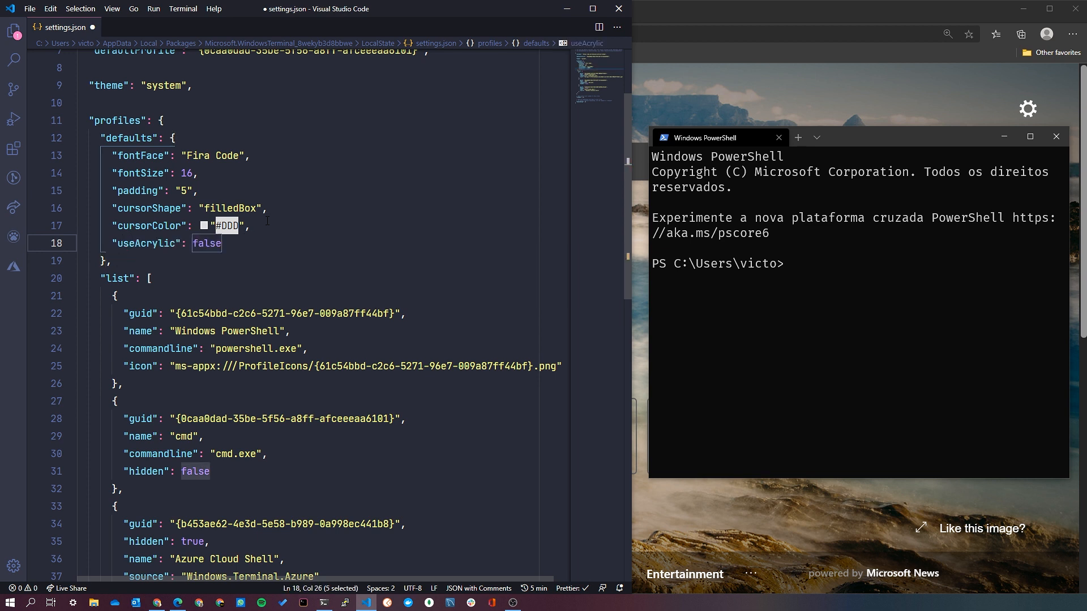
{"action": "key", "text": "BackSpace"}
{"action": "key", "text": "BackSpace"}
{"action": "key", "text": "BackSpace"}
{"action": "type", "text": ": true"}
{"action": "key", "text": "ctrl+s"}
Add an acrylicOpacity entry below useAcrylic with the suggested value of 0.5.
{"action": "type", "text": ","}
{"action": "key", "text": "Return"}
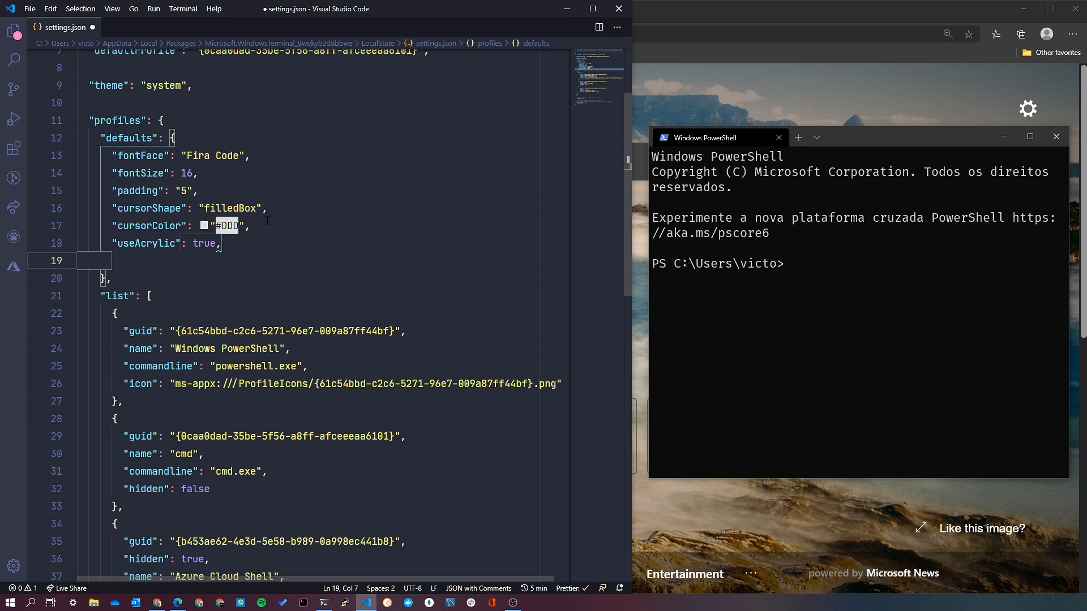
{"action": "type", "text": "acry"}
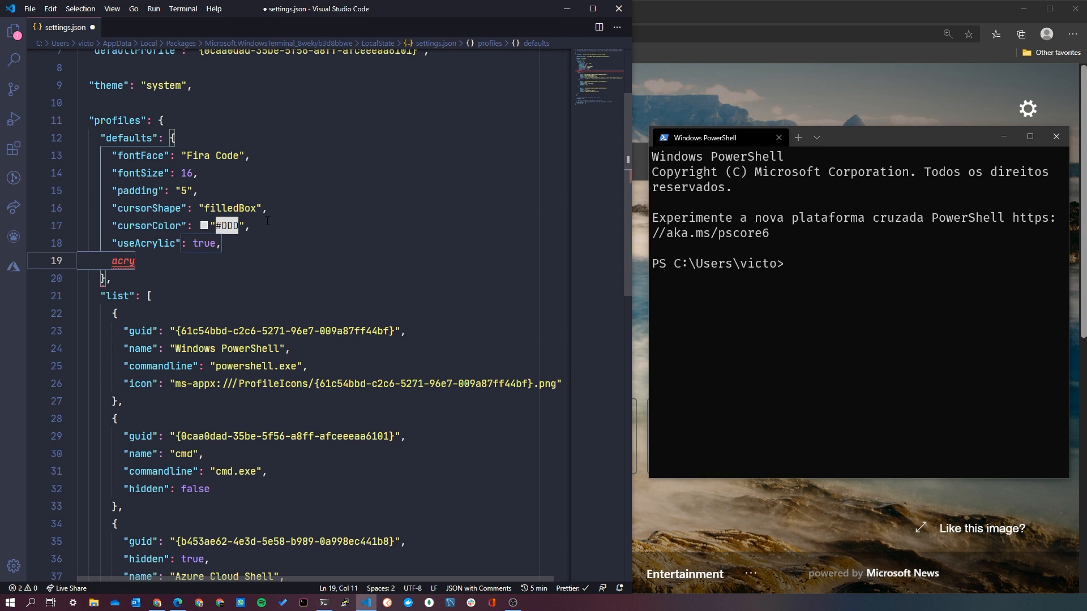
{"action": "type", "text": "lic"}
{"action": "key", "text": "BackSpace"}
{"action": "key", "text": "BackSpace"}
{"action": "key", "text": "BackSpace"}
{"action": "key", "text": "BackSpace"}
{"action": "key", "text": "BackSpace"}
{"action": "key", "text": "BackSpace"}
{"action": "key", "text": "BackSpace"}
{"action": "type", "text": "\""}
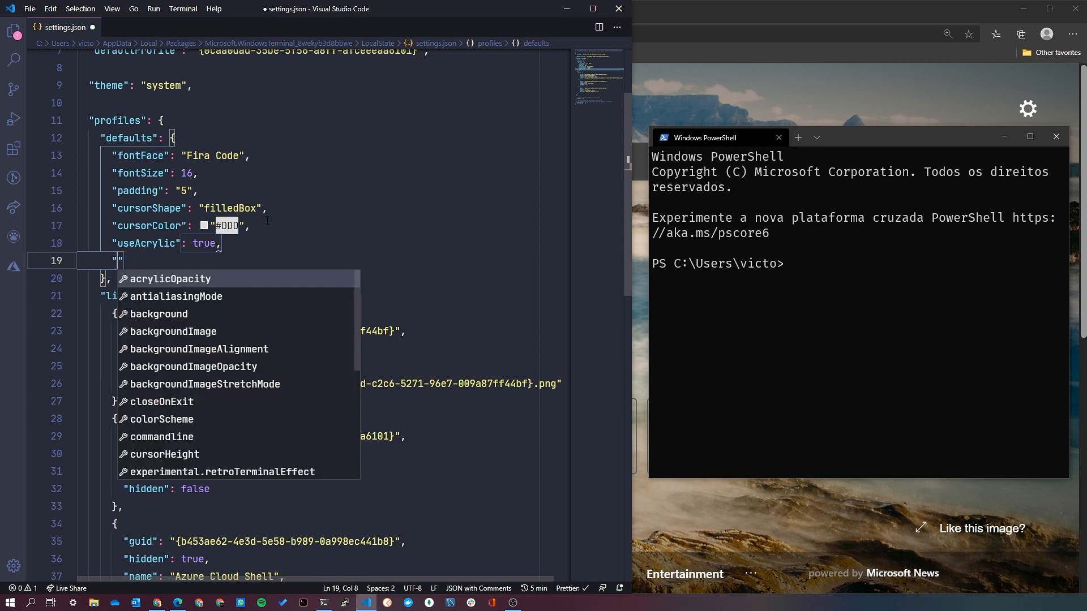
{"action": "type", "text": "ac"}
{"action": "key", "text": "Return"}
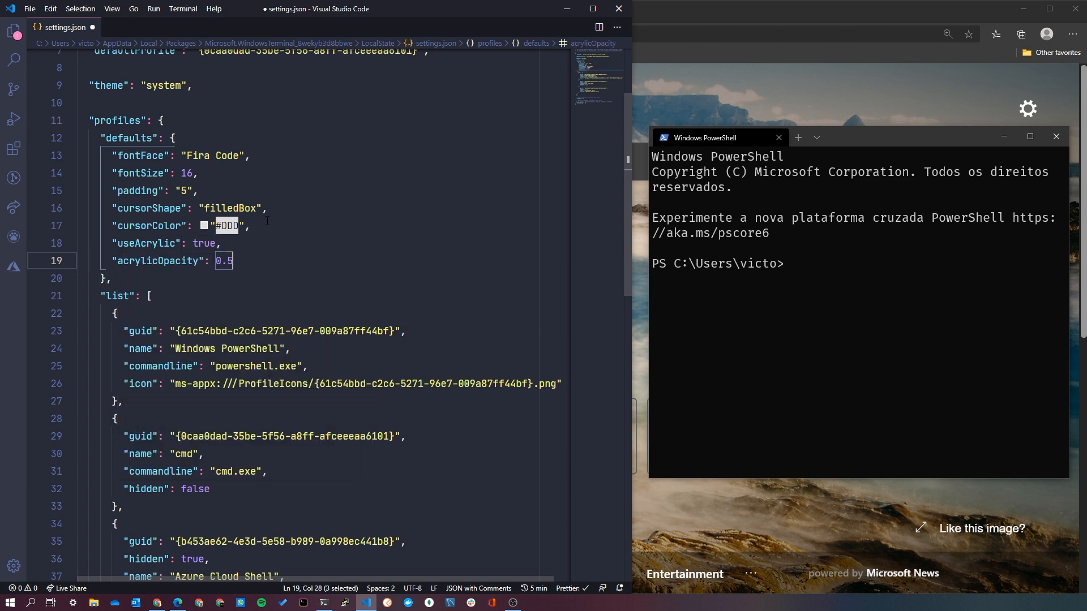
Try an acrylicOpacity of 0.2, save settings.json, and check the transparency in Windows Terminal.
{"action": "key", "text": "Left"}
{"action": "key", "text": "Left"}
{"action": "key", "text": "BackSpace"}
{"action": "type", "text": "2"}
{"action": "key", "text": "ctrl+s"}
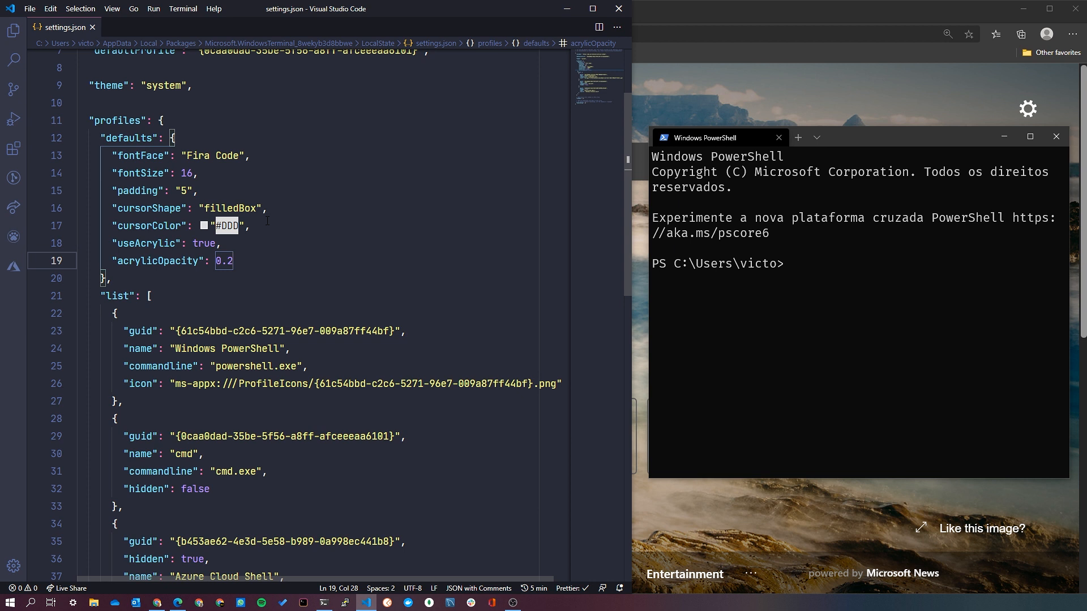
{"action": "left_click", "coordinate": [905, 339]}
{"action": "left_click_drag", "start_coordinate": [872, 138], "coordinate": [873, 139]}
Set acrylicOpacity to 0.5 in Visual Studio Code, save, and move the Windows Terminal window slightly to check its transparency.
{"action": "left_click", "coordinate": [307, 265]}
{"action": "key", "text": "BackSpace"}
{"action": "type", "text": "5"}
{"action": "key", "text": "ctrl+s"}
{"action": "left_click", "coordinate": [922, 253]}
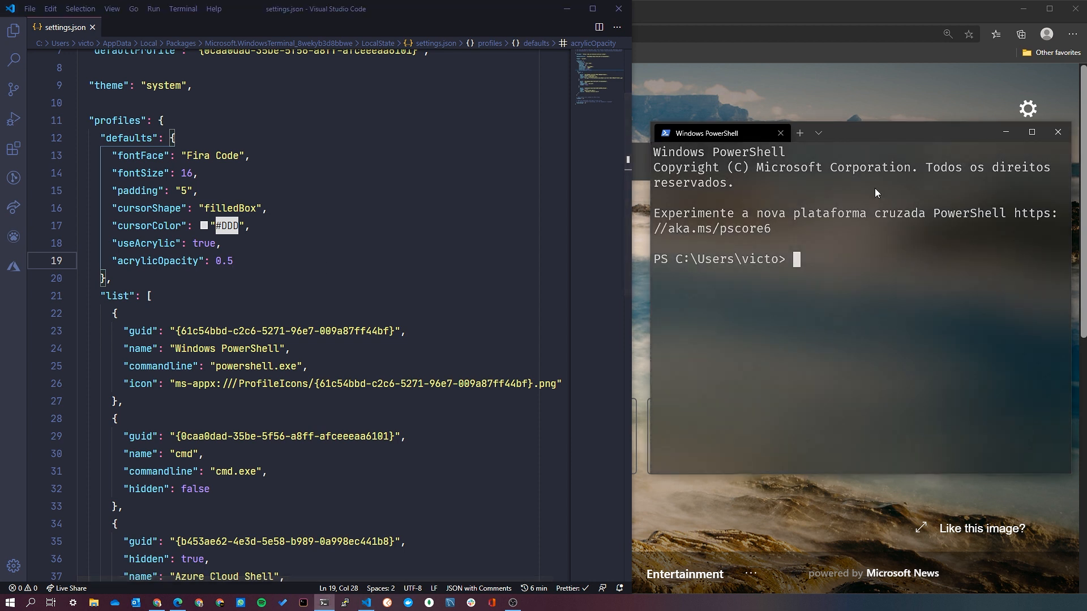
{"action": "left_click_drag", "start_coordinate": [875, 133], "coordinate": [875, 134]}
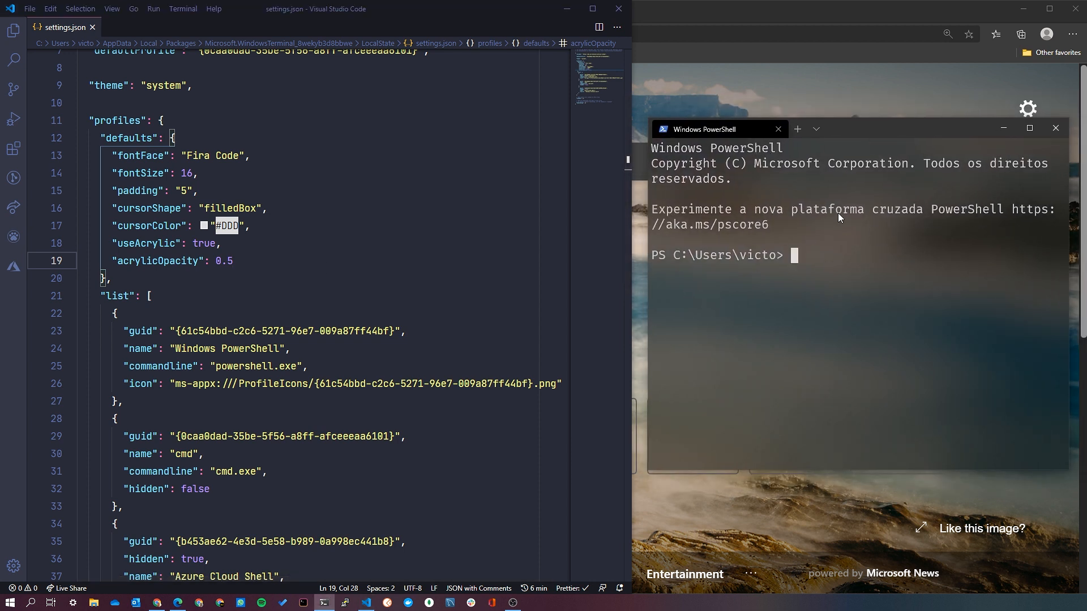
{"action": "mouse_move", "coordinate": [876, 129]}
{"action": "left_mouse_down"}
{"action": "mouse_move", "coordinate": [675, 99]}
{"action": "mouse_move", "coordinate": [530, 97]}
{"action": "mouse_move", "coordinate": [633, 112]}
{"action": "mouse_move", "coordinate": [524, 143]}
{"action": "mouse_move", "coordinate": [583, 148]}
{"action": "mouse_move", "coordinate": [709, 118]}
{"action": "mouse_move", "coordinate": [870, 122]}
{"action": "left_mouse_up"}
Switch to Microsoft Edge, search the web for "unsplash", and open the Unsplash website.
{"action": "left_click", "coordinate": [307, 261]}
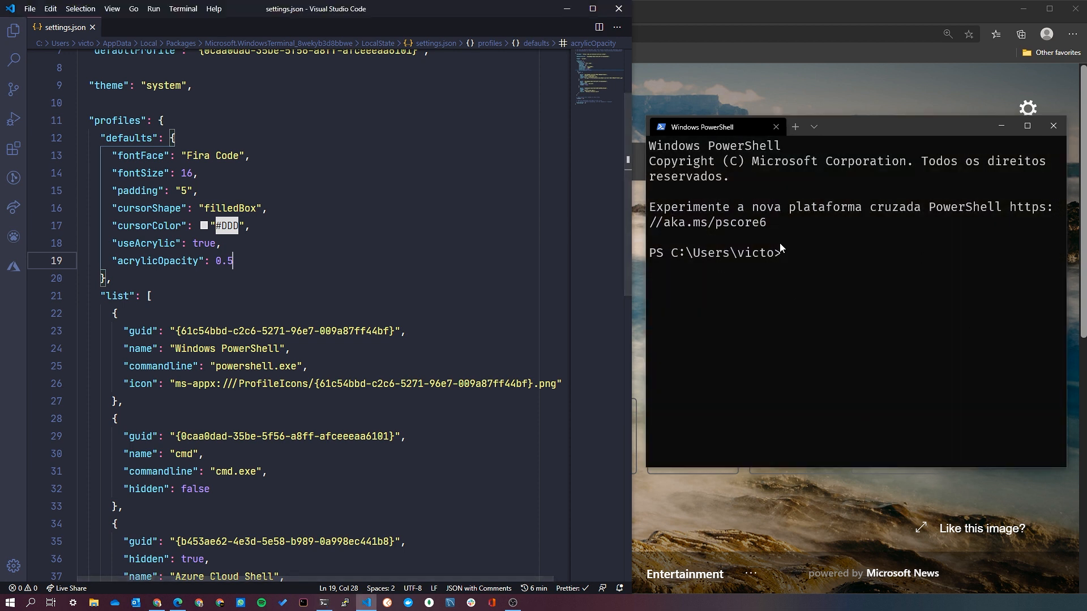
{"action": "left_click", "coordinate": [664, 15]}
{"action": "left_click", "coordinate": [655, 32]}
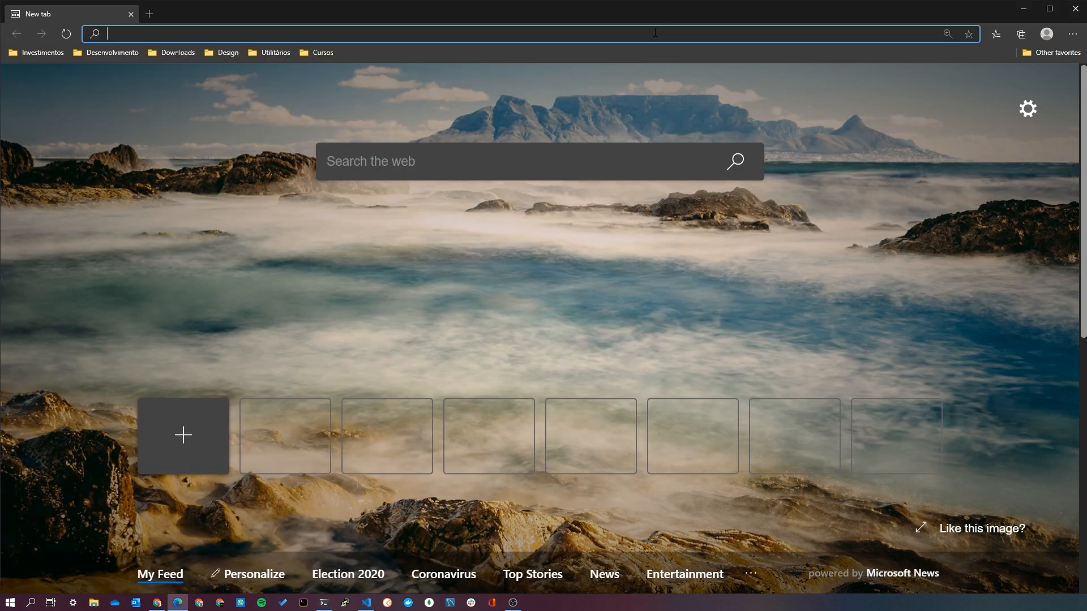
{"action": "type", "text": "unsplash"}
{"action": "key", "text": "Return"}
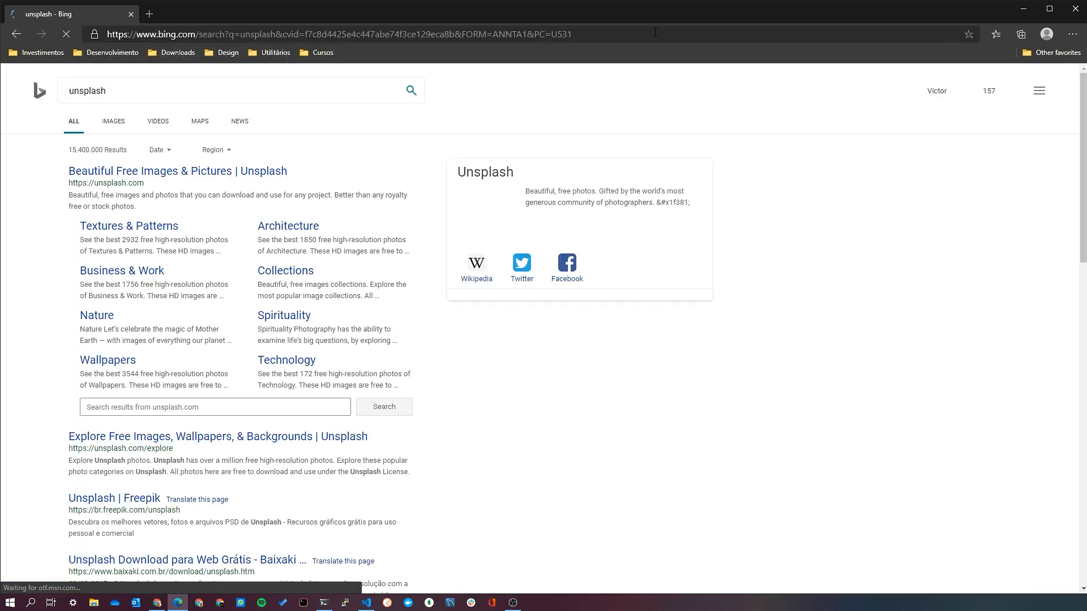
{"action": "left_click", "coordinate": [136, 179]}
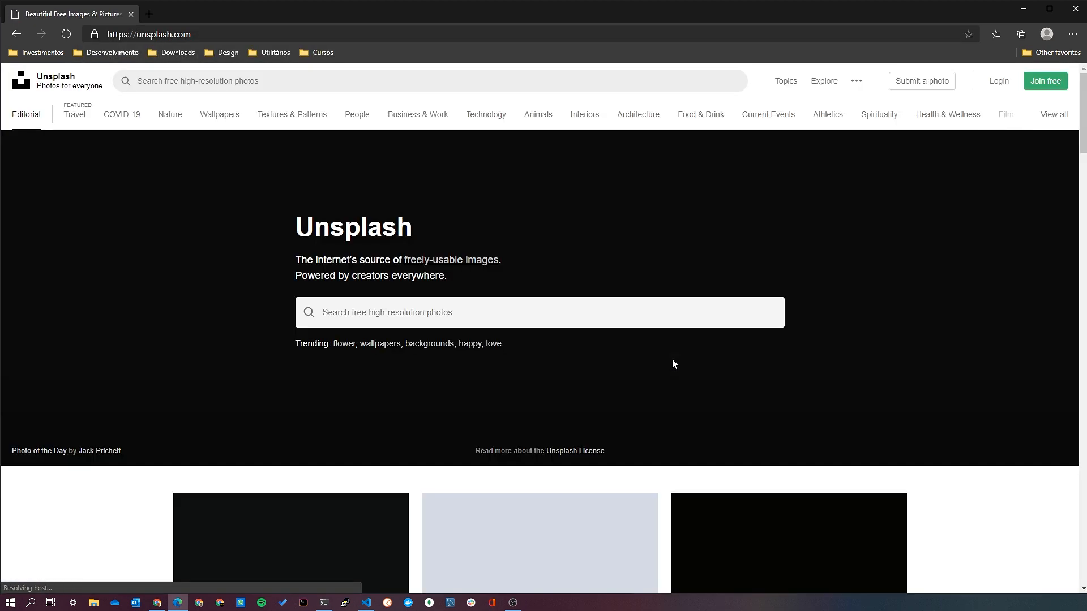
Open the Unsplash photo of the brown high-rise seen from below and download it for free.
{"action": "scroll", "coordinate": [628, 419], "scroll_direction": "down", "scroll_amount": 10}
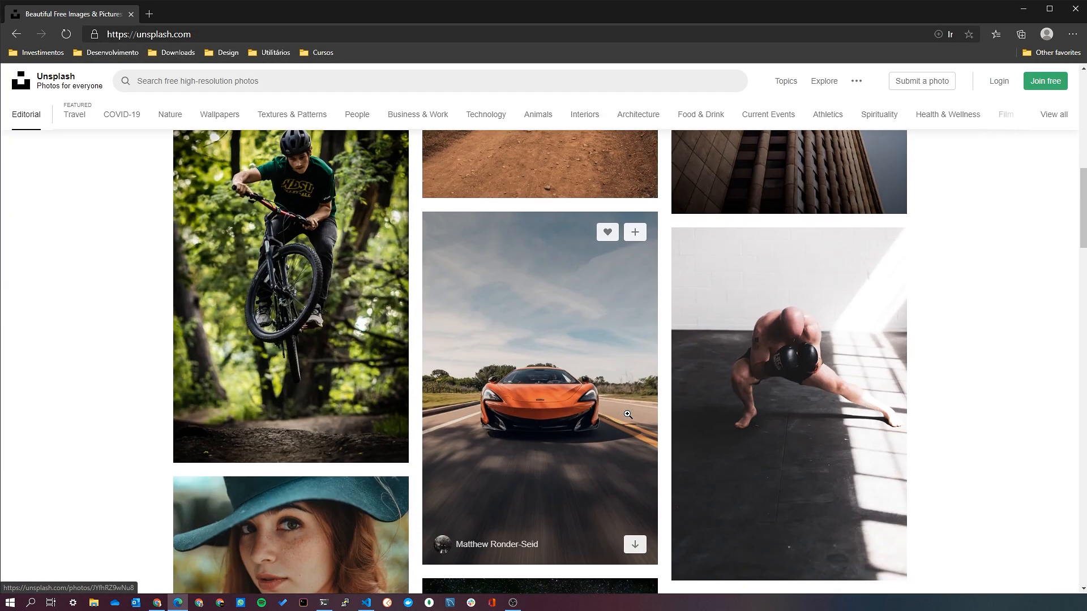
{"action": "scroll", "coordinate": [628, 414], "scroll_direction": "up", "scroll_amount": 5}
{"action": "scroll", "coordinate": [627, 414], "scroll_direction": "up", "scroll_amount": 1}
{"action": "left_click", "coordinate": [770, 376]}
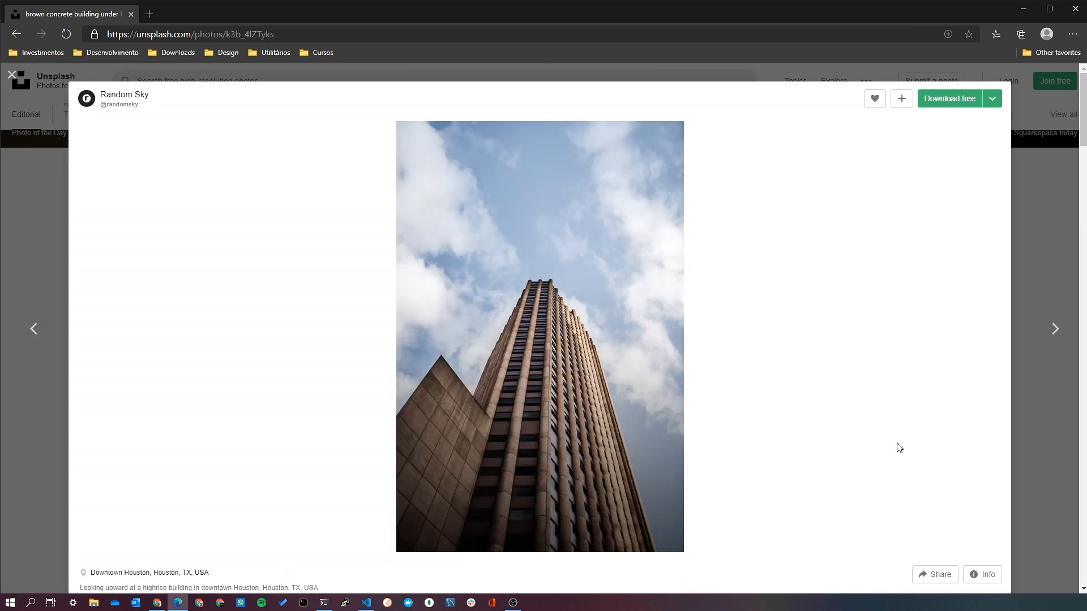
{"action": "left_click", "coordinate": [950, 99]}
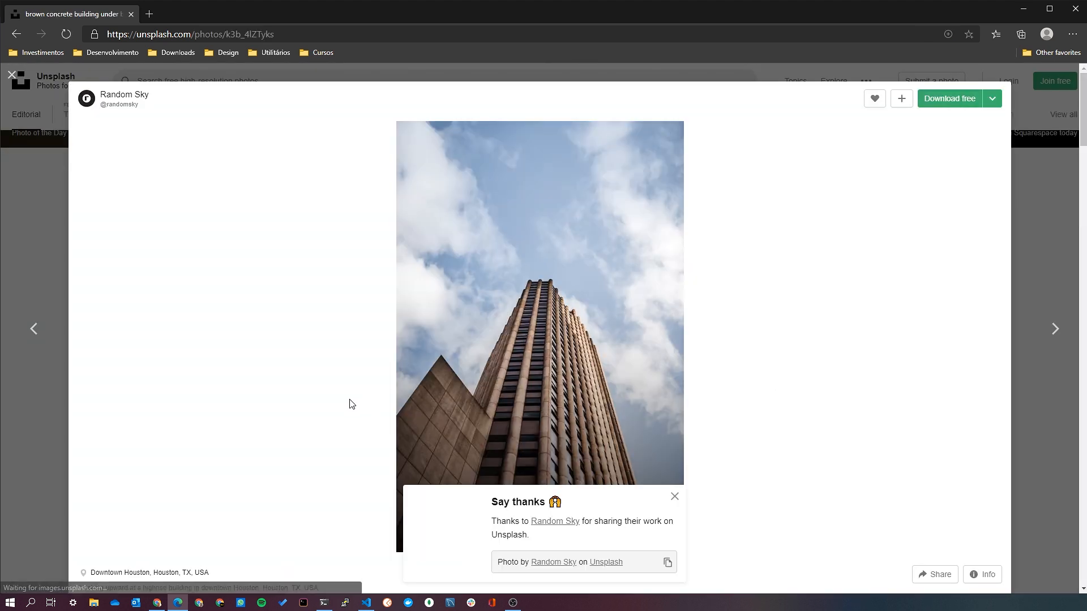
Switch to Visual Studio Code and add an empty backgroundImage entry below acrylicOpacity in the profile defaults.
{"action": "key", "text": "Return"}
{"action": "type", "text": "bac"}
{"action": "key", "text": "Down"}
{"action": "key", "text": "Return"}
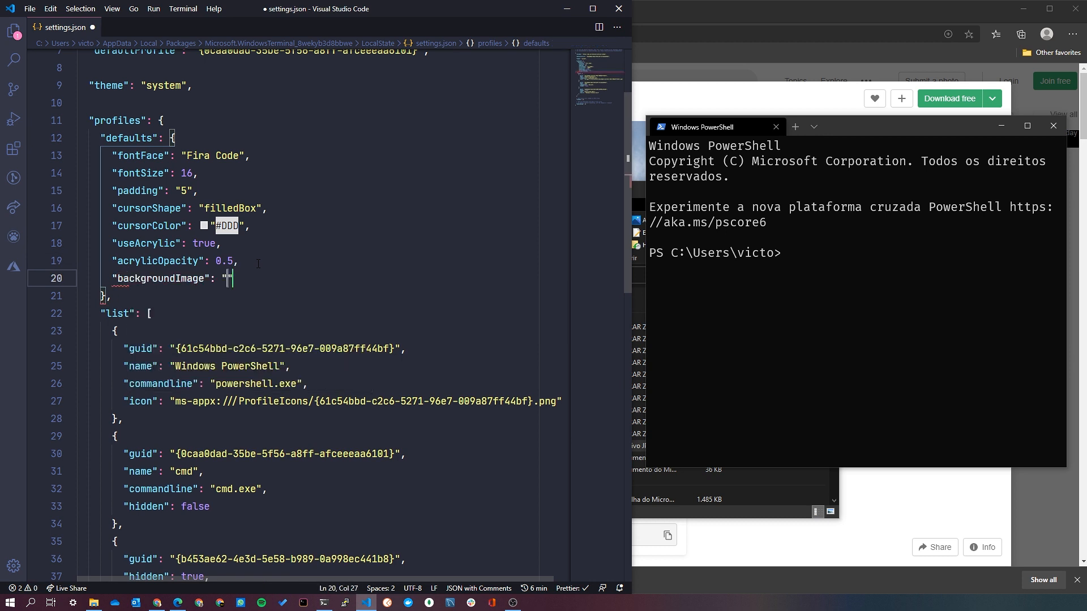
Set backgroundImage to "D:\\Downloads\\random-sky-k3b_4lZTyks-unsplash.jpg", save settings.json, close File Explorer, and check the background in Windows Terminal.
{"action": "type", "text": "D:\\Downloads"}
{"action": "key", "text": "ctrl+Left"}
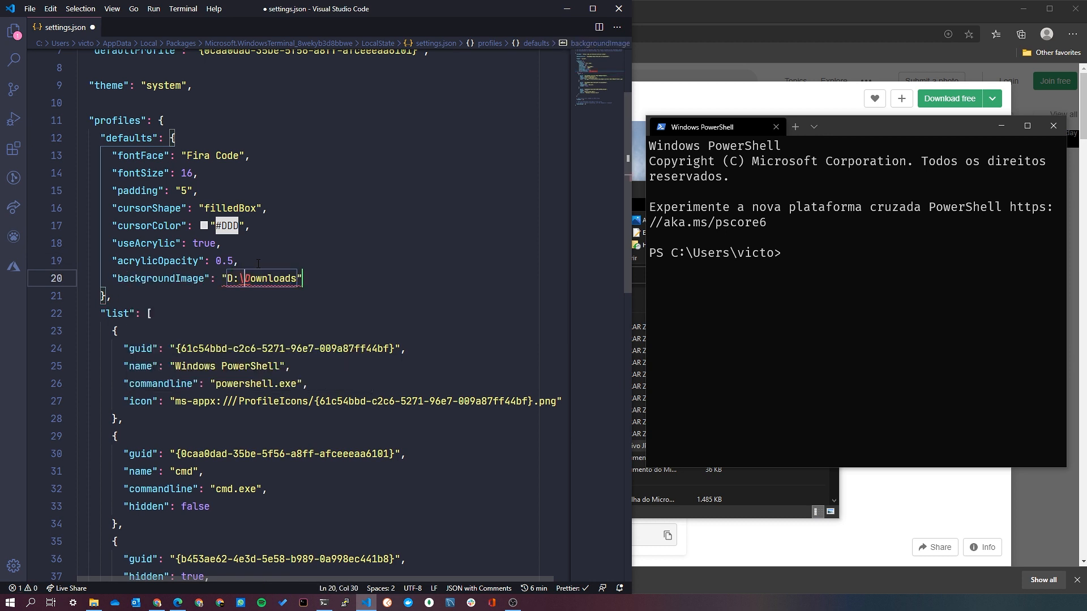
{"action": "type", "text": "\\"}
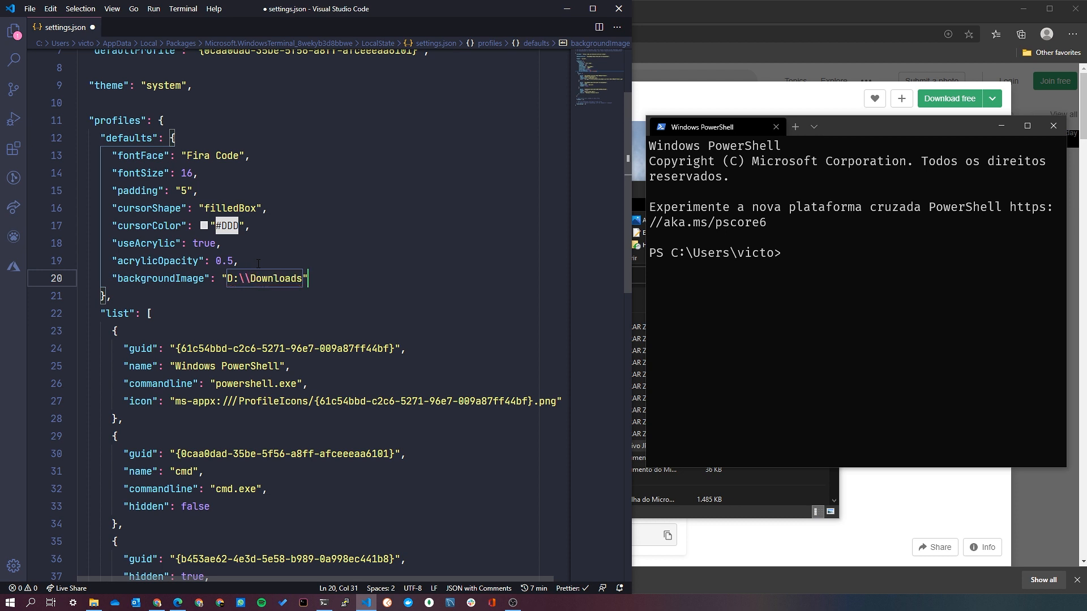
{"action": "type", "text": "\\\\"}
{"action": "key", "text": "ctrl+v"}
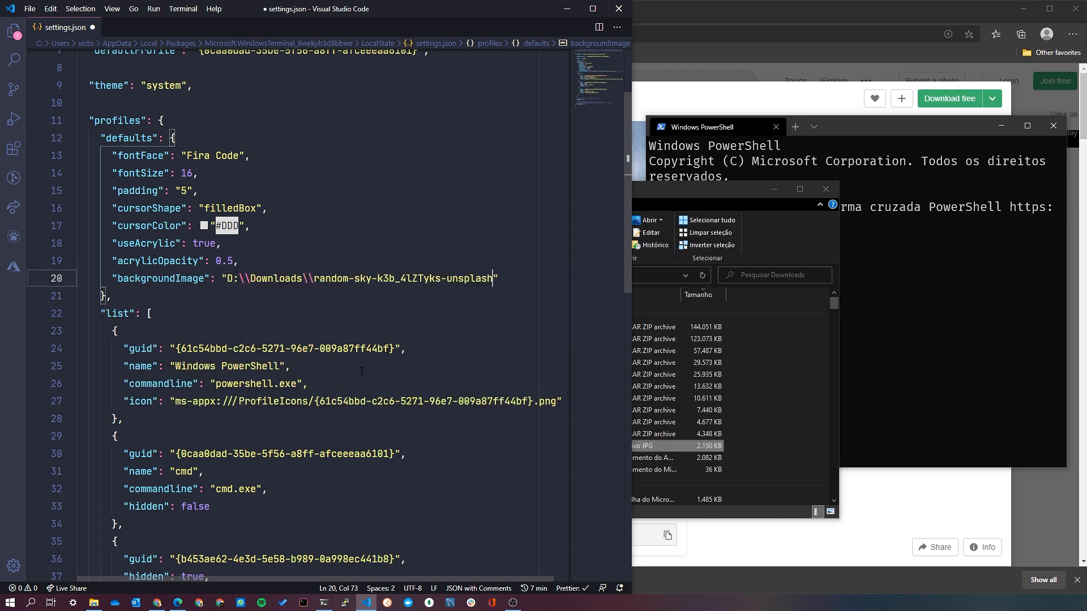
{"action": "type", "text": ".jpg"}
{"action": "key", "text": "ctrl+s"}
{"action": "left_click", "coordinate": [826, 190]}
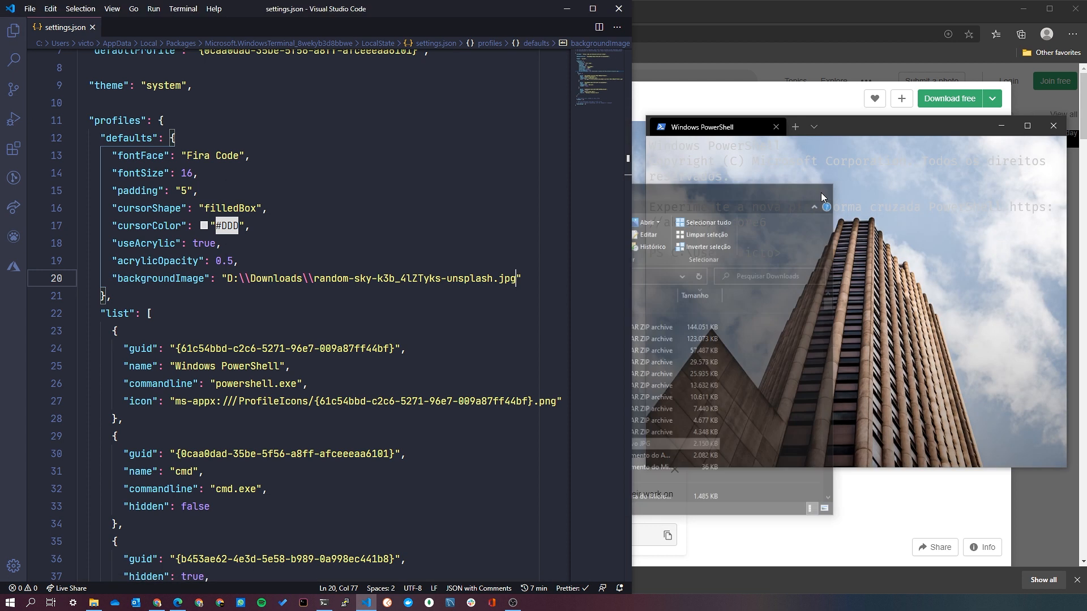
{"action": "left_click", "coordinate": [766, 270]}
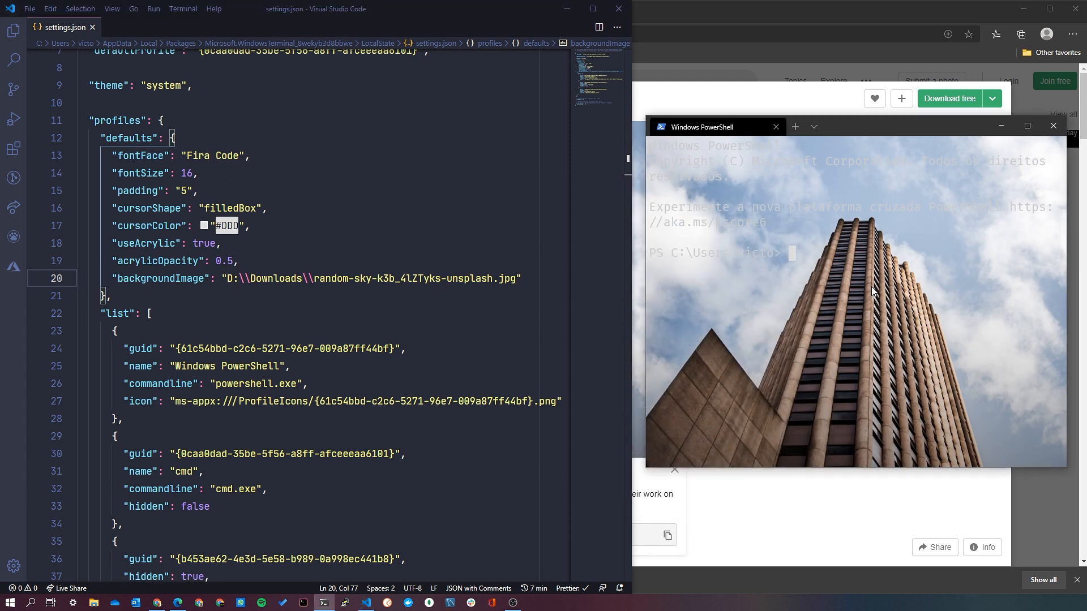
Add a backgroundImageStretchMode entry below backgroundImage in the profile defaults.
{"action": "left_click", "coordinate": [532, 284]}
{"action": "type", "text": ","}
{"action": "key", "text": "Return"}
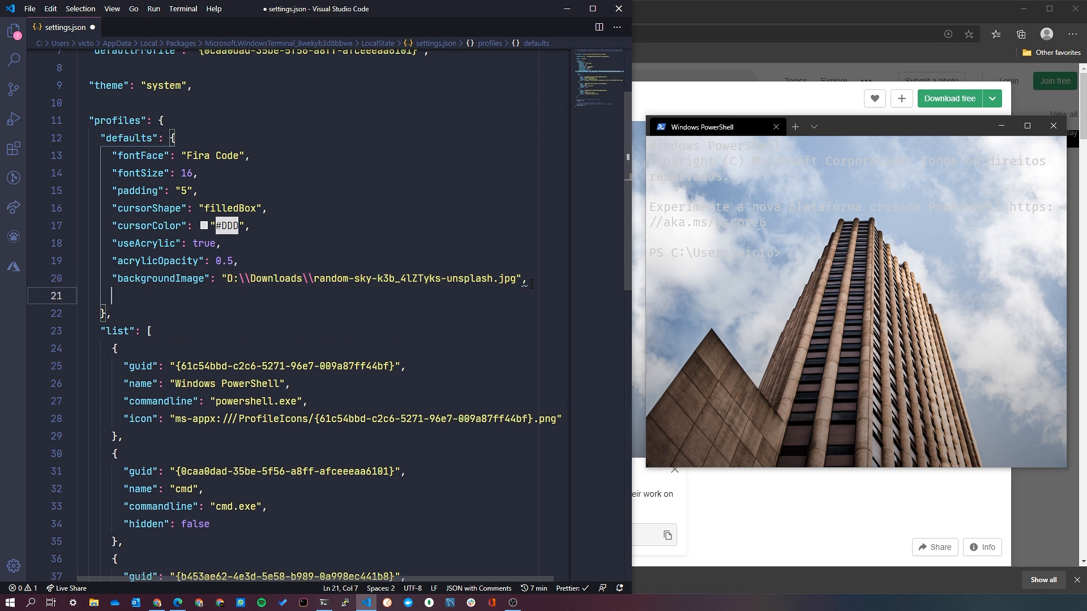
{"action": "type", "text": "back"}
{"action": "key", "text": "Down"}
{"action": "key", "text": "Down"}
{"action": "key", "text": "Down"}
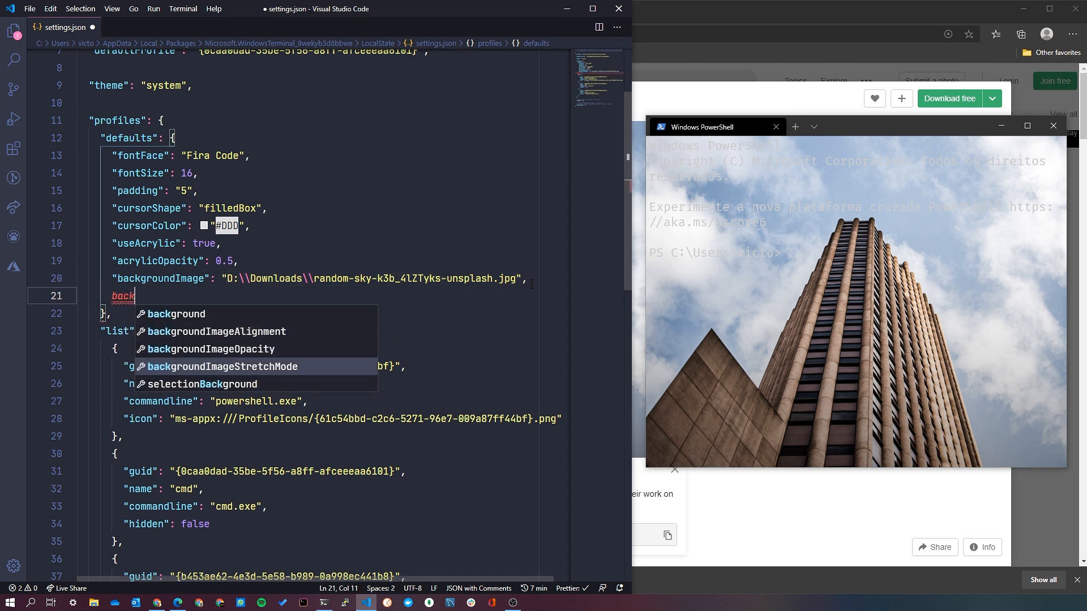
{"action": "key", "text": "Return"}
Set backgroundImageStretchMode to "fill" and save settings.json.
{"action": "key", "text": "Down"}
Change the backgroundImageStretchMode value to "uniform" and save settings.json.
{"action": "key", "text": "Down"}
{"action": "key", "text": "Up"}
{"action": "key", "text": "Up"}
{"action": "key", "text": "Return"}
{"action": "key", "text": "ctrl+s"}
{"action": "double_click", "coordinate": [303, 297]}
{"action": "key", "text": "BackSpace"}
{"action": "key", "text": "ctrl+space"}
{"action": "key", "text": "Down"}
{"action": "key", "text": "Down"}
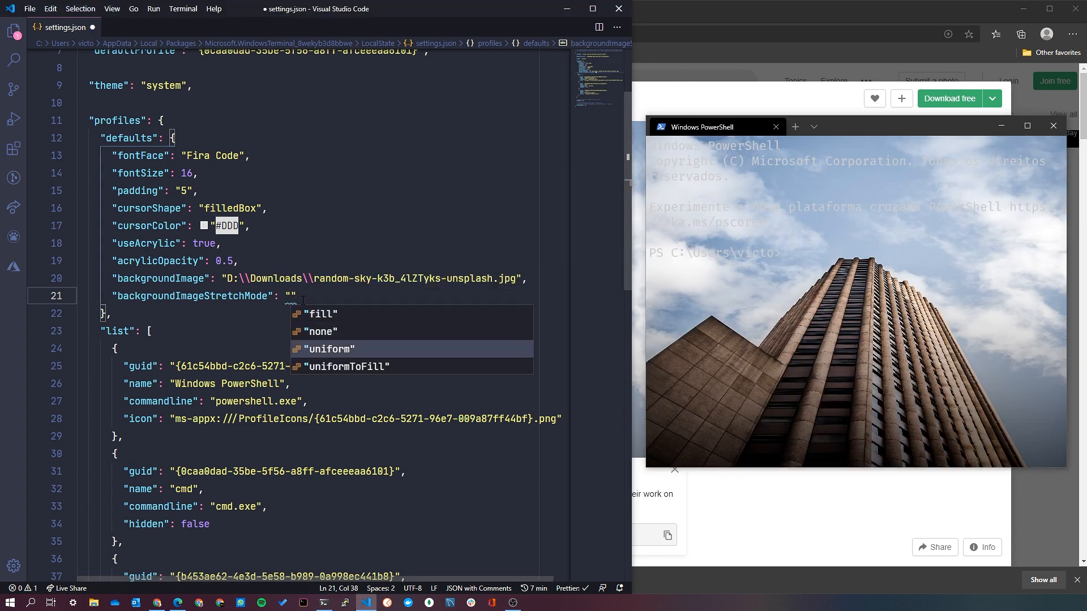
{"action": "key", "text": "Return"}
{"action": "key", "text": "ctrl+s"}
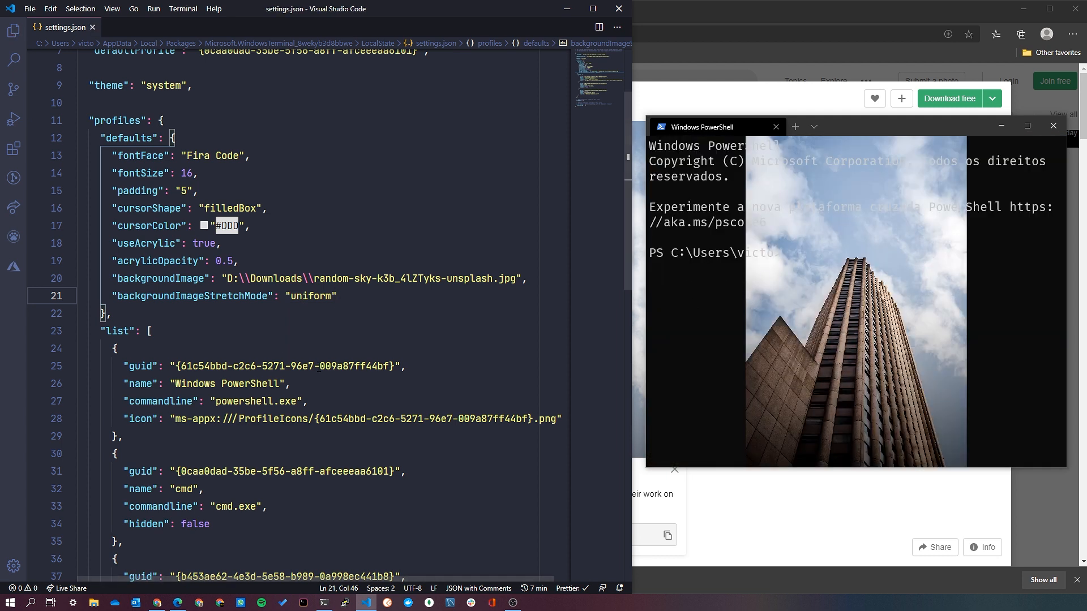
Replace the backgroundImageStretchMode value with "uniformToFill" and save settings.json.
{"action": "double_click", "coordinate": [311, 296]}
{"action": "key", "text": "BackSpace"}
{"action": "key", "text": "ctrl+space"}
{"action": "key", "text": "Down"}
{"action": "key", "text": "Down"}
{"action": "key", "text": "Down"}
{"action": "key", "text": "Return"}
{"action": "key", "text": "ctrl+s"}
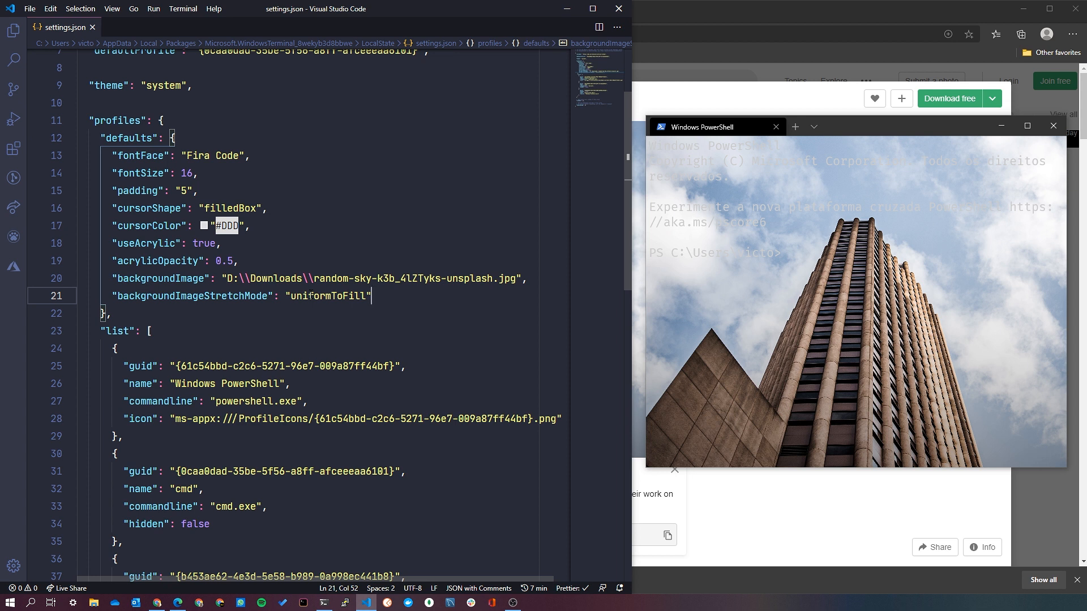
Set the backgroundImageStretchMode value back to "uniform" from the suggested values.
{"action": "double_click", "coordinate": [349, 296]}
{"action": "type", "text": "unif"}
{"action": "key", "text": "BackSpace"}
{"action": "key", "text": "BackSpace"}
{"action": "key", "text": "BackSpace"}
{"action": "key", "text": "BackSpace"}
{"action": "key", "text": "ctrl+space"}
{"action": "key", "text": "Down"}
{"action": "key", "text": "Down"}
{"action": "key", "text": "Return"}
{"action": "key", "text": "Right"}
{"action": "key", "text": "Left"}
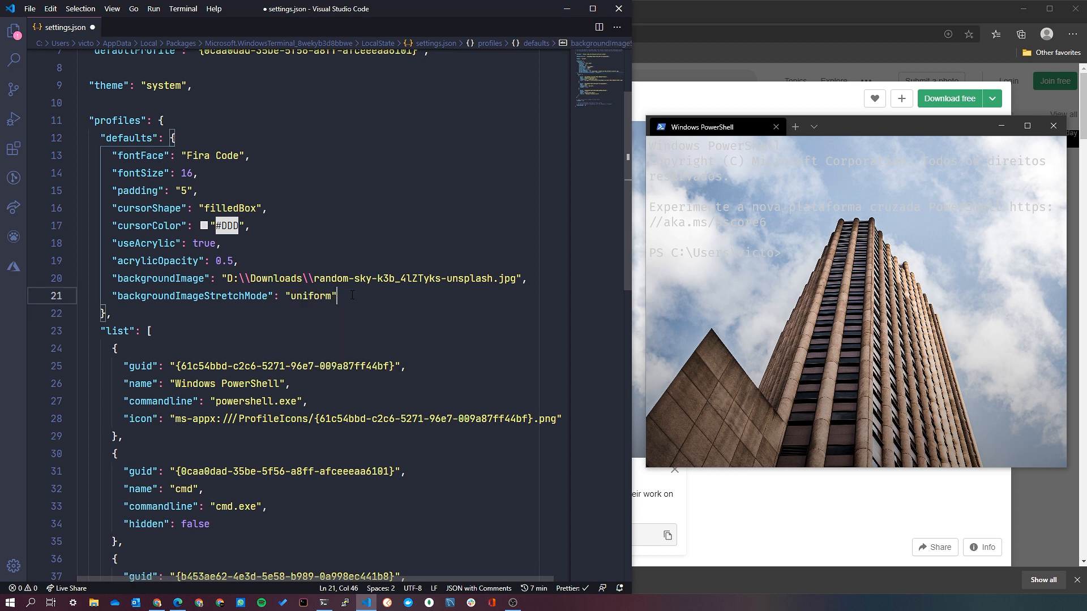
Add a backgroundImageAlignment entry with the value "right" below backgroundImageStretchMode and save settings.json.
{"action": "type", "text": ","}
{"action": "key", "text": "Return"}
{"action": "type", "text": "back"}
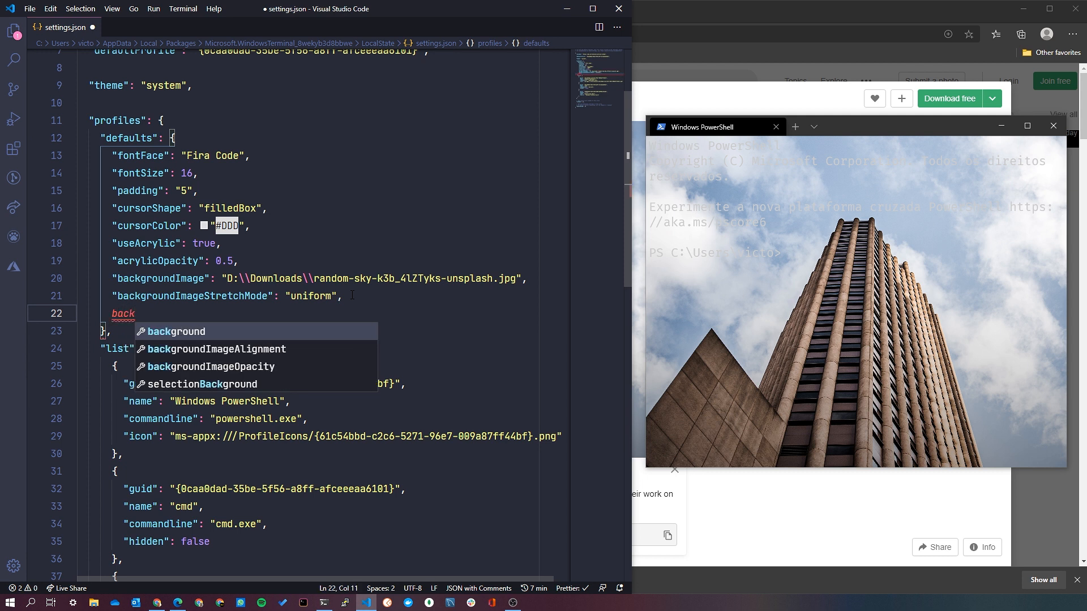
{"action": "key", "text": "Down"}
{"action": "key", "text": "Return"}
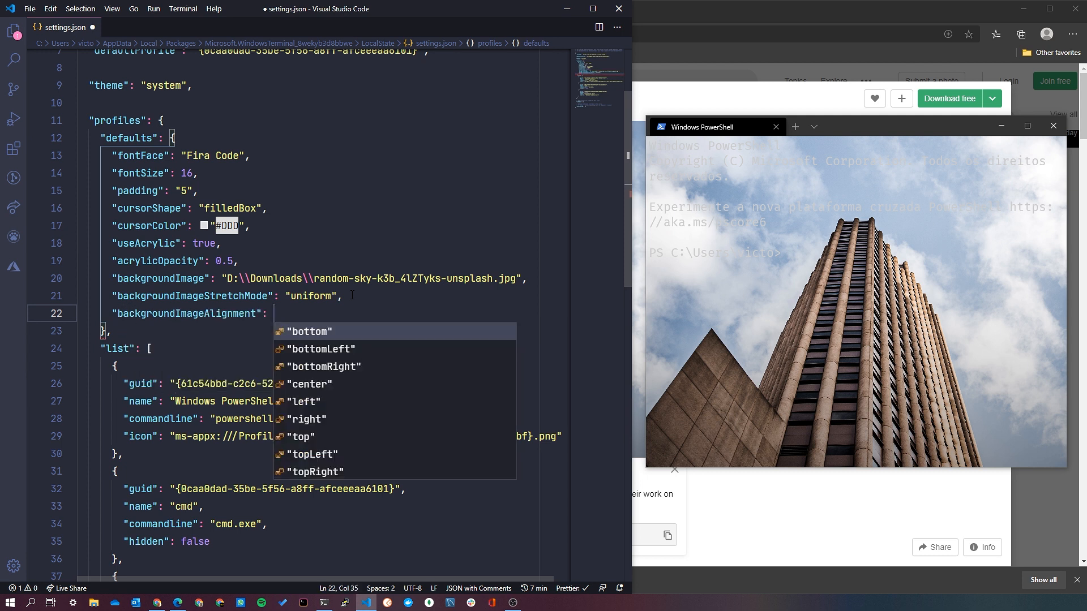
{"action": "key", "text": "Down"}
{"action": "key", "text": "Down"}
{"action": "key", "text": "Down"}
{"action": "key", "text": "Down"}
{"action": "key", "text": "Down"}
{"action": "key", "text": "Down"}
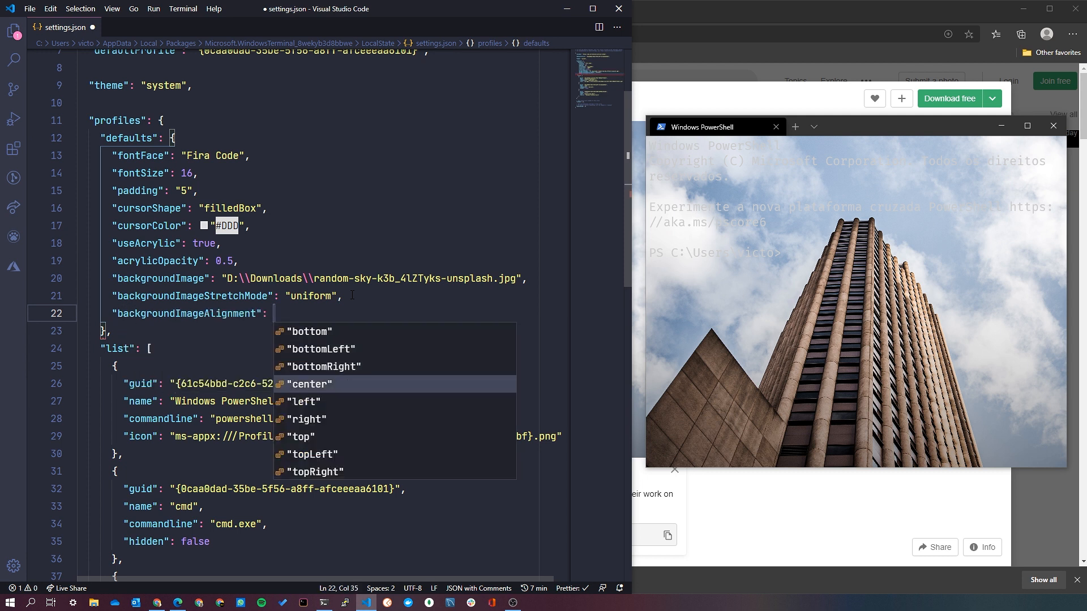
{"action": "key", "text": "Up"}
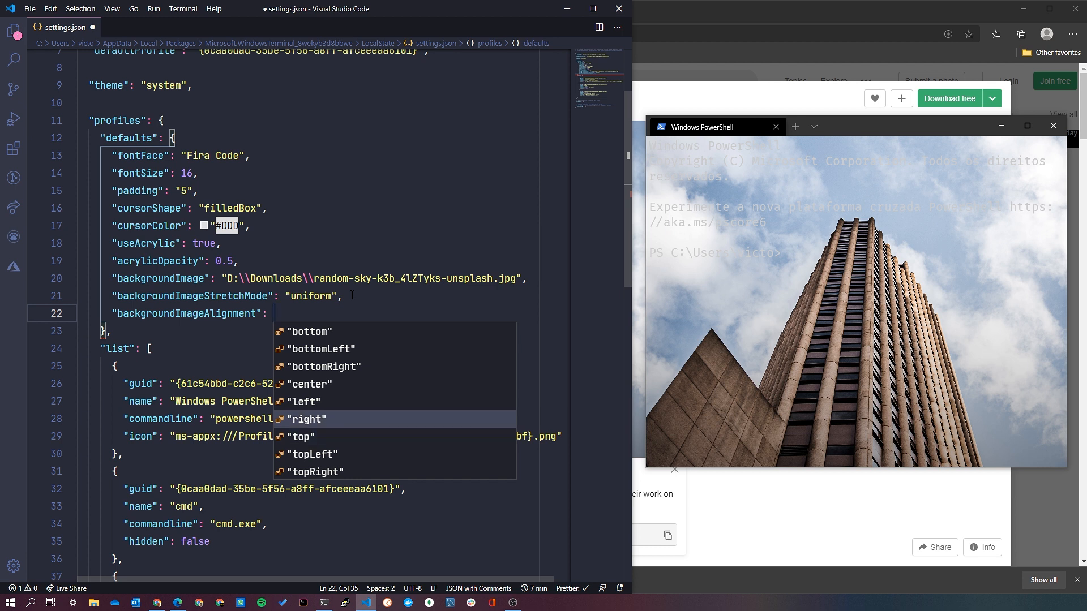
{"action": "key", "text": "Return"}
{"action": "key", "text": "ctrl+s"}
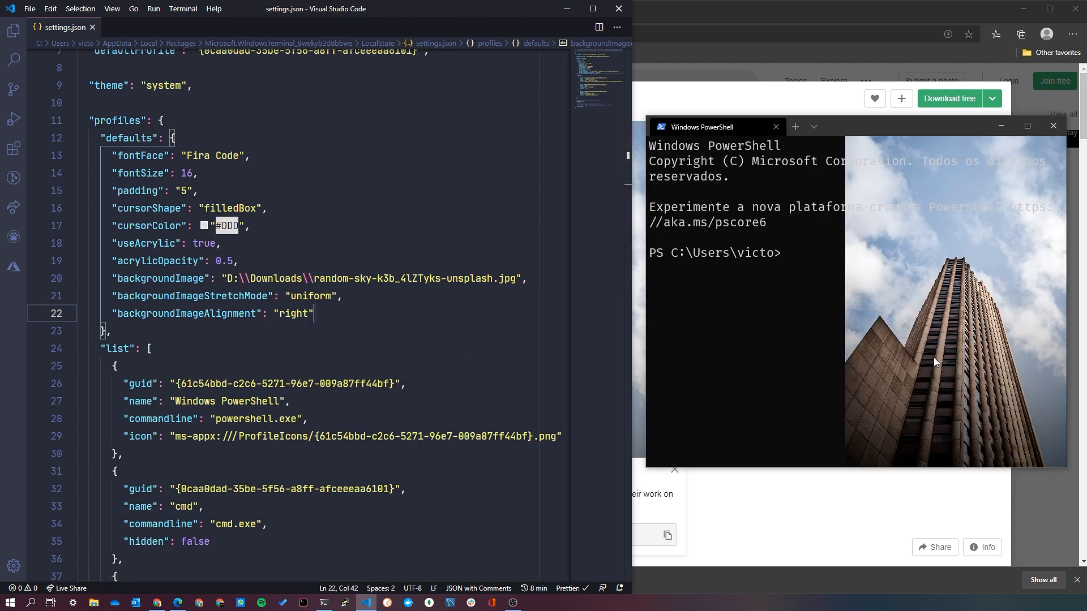
Delete the backgroundImageAlignment entry, set backgroundImageStretchMode to "uniformToFill", save, and check the background in Windows Terminal.
{"action": "left_click_drag", "start_coordinate": [325, 313], "coordinate": [351, 302]}
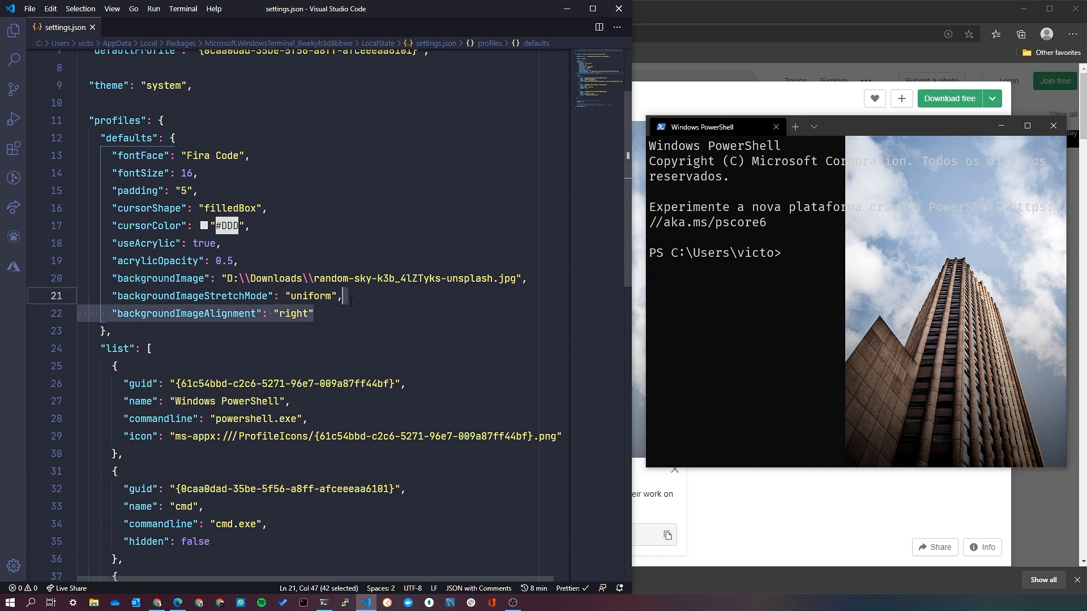
{"action": "key", "text": "BackSpace"}
{"action": "double_click", "coordinate": [316, 295]}
{"action": "key", "text": "BackSpace"}
{"action": "key", "text": "ctrl+space"}
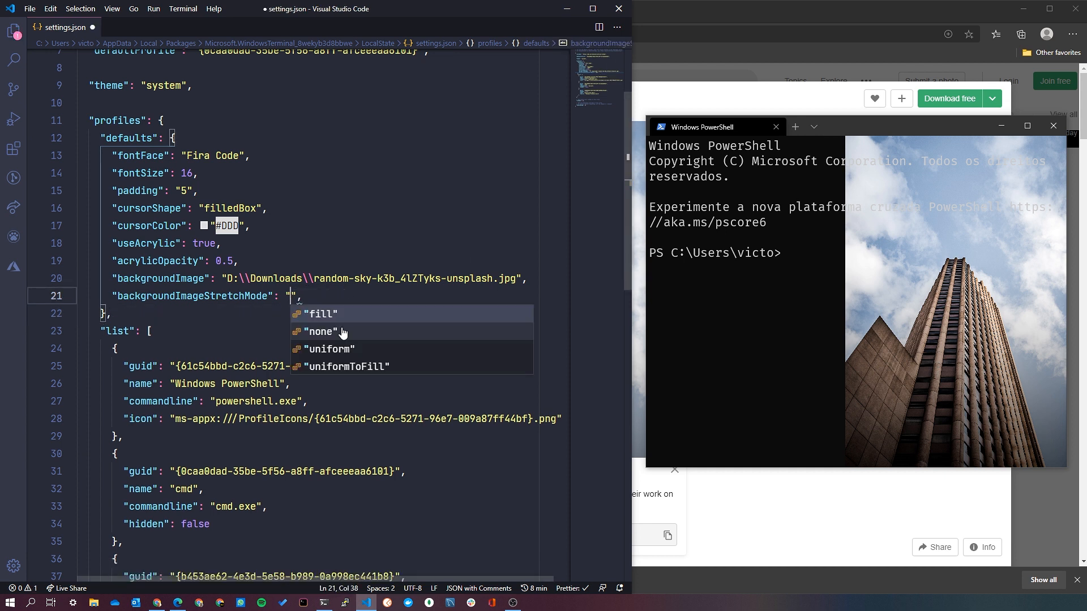
{"action": "key", "text": "Down"}
{"action": "key", "text": "Return"}
{"action": "key", "text": "ctrl+s"}
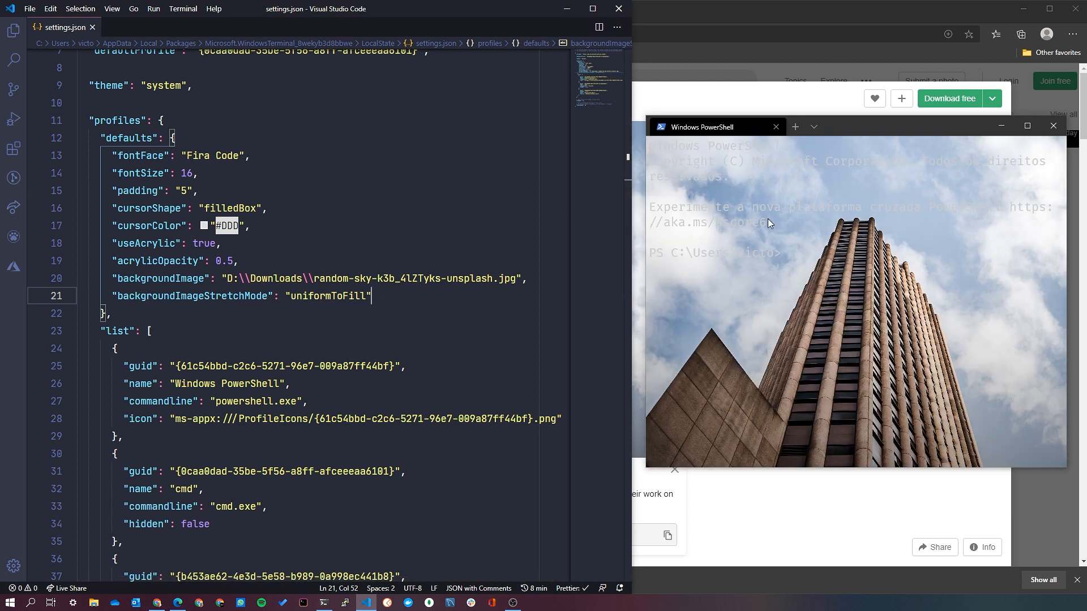
{"action": "left_click", "coordinate": [792, 260]}
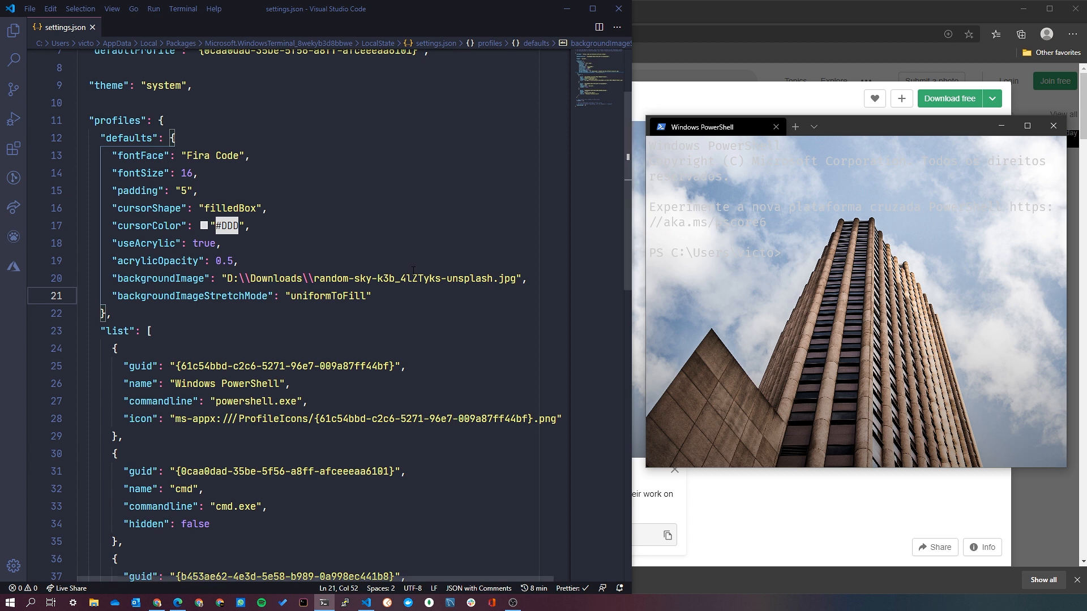
Add a backgroundImageOpacity entry of 0.3 below backgroundImageStretchMode and save settings.json.
{"action": "left_click", "coordinate": [398, 296]}
{"action": "type", "text": ","}
{"action": "key", "text": "Return"}
{"action": "type", "text": "back"}
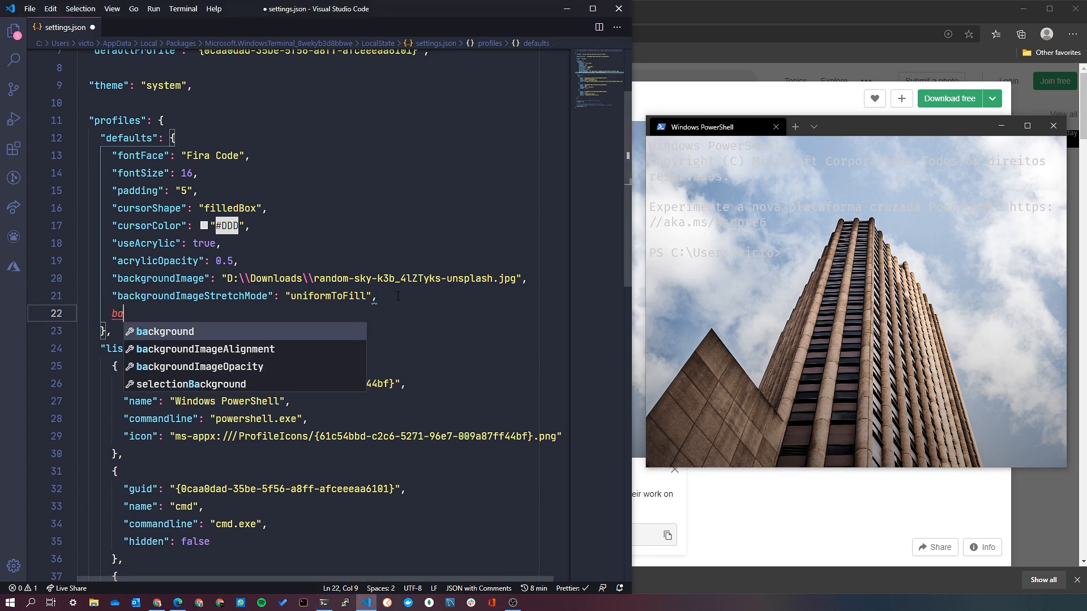
{"action": "key", "text": "Down"}
{"action": "key", "text": "Down"}
{"action": "key", "text": "Return"}
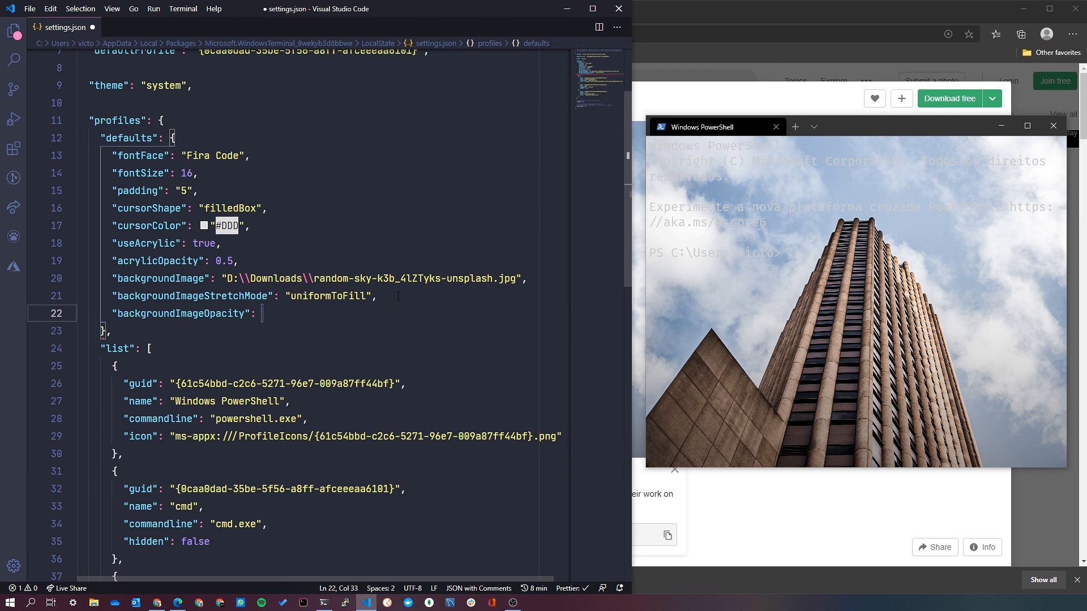
{"action": "type", "text": "0.3"}
{"action": "key", "text": "ctrl+s"}
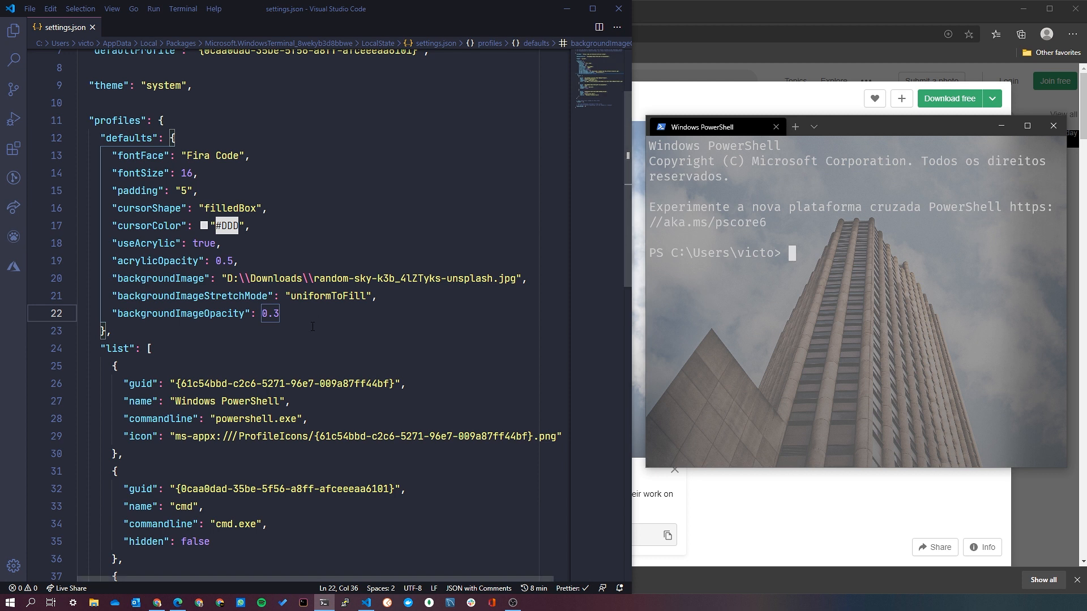
Set backgroundImageOpacity to 0.15, save, and check the Windows Terminal background with the window moved slightly and with and without focus.
{"action": "left_click_drag", "start_coordinate": [286, 319], "coordinate": [276, 314]}
{"action": "type", "text": "15"}
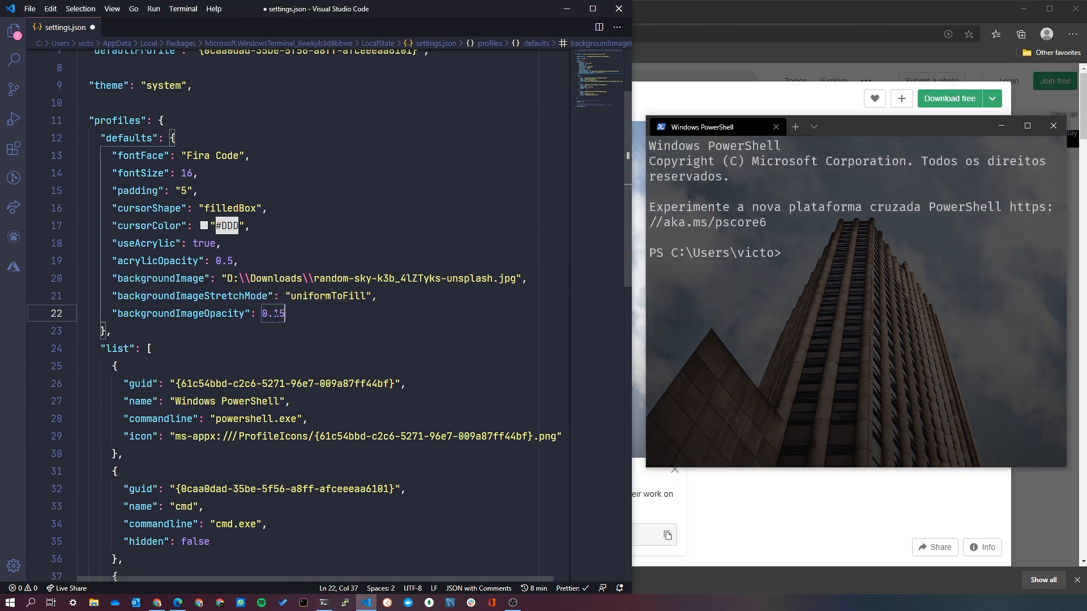
{"action": "key", "text": "ctrl+s"}
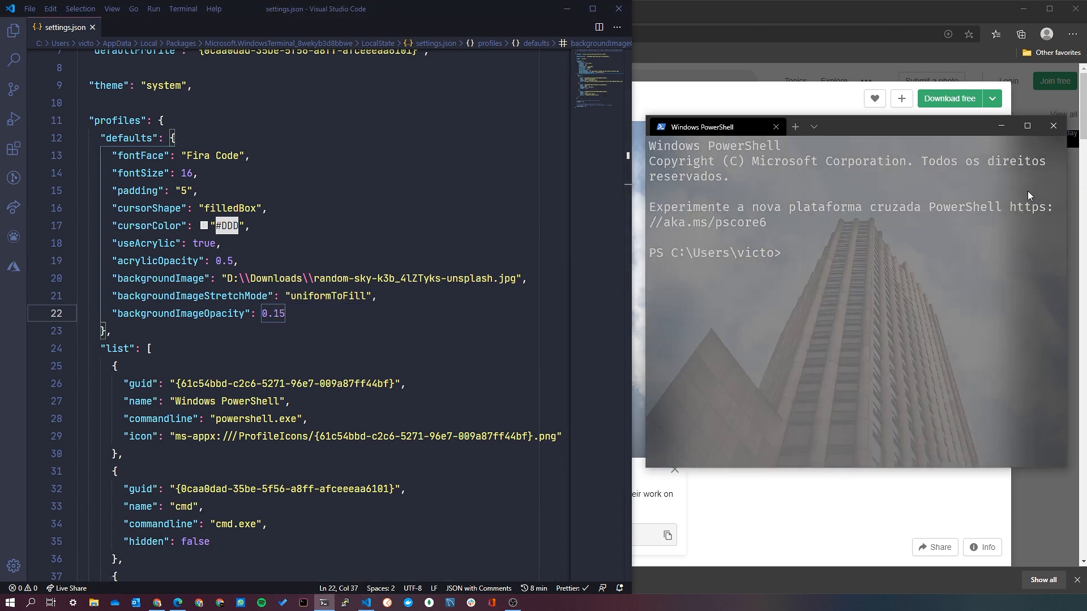
{"action": "mouse_move", "coordinate": [864, 120]}
{"action": "left_mouse_down"}
{"action": "mouse_move", "coordinate": [943, 121]}
{"action": "mouse_move", "coordinate": [535, 121]}
{"action": "mouse_move", "coordinate": [854, 117]}
{"action": "left_mouse_up"}
{"action": "left_click_drag", "start_coordinate": [830, 245], "coordinate": [622, 137]}
{"action": "left_click", "coordinate": [829, 271]}
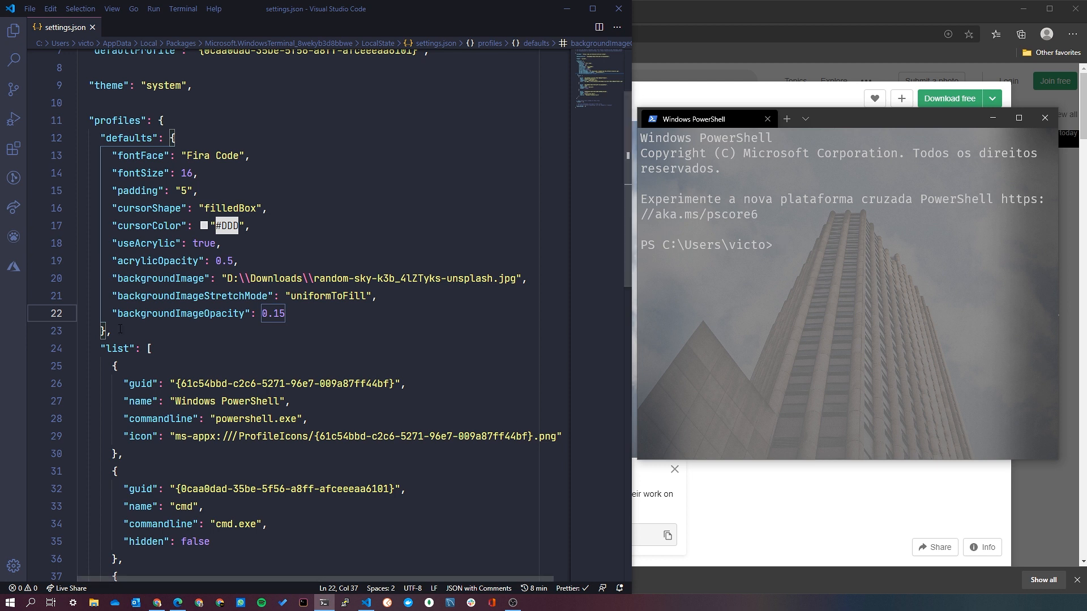
{"action": "left_click", "coordinate": [292, 316]}
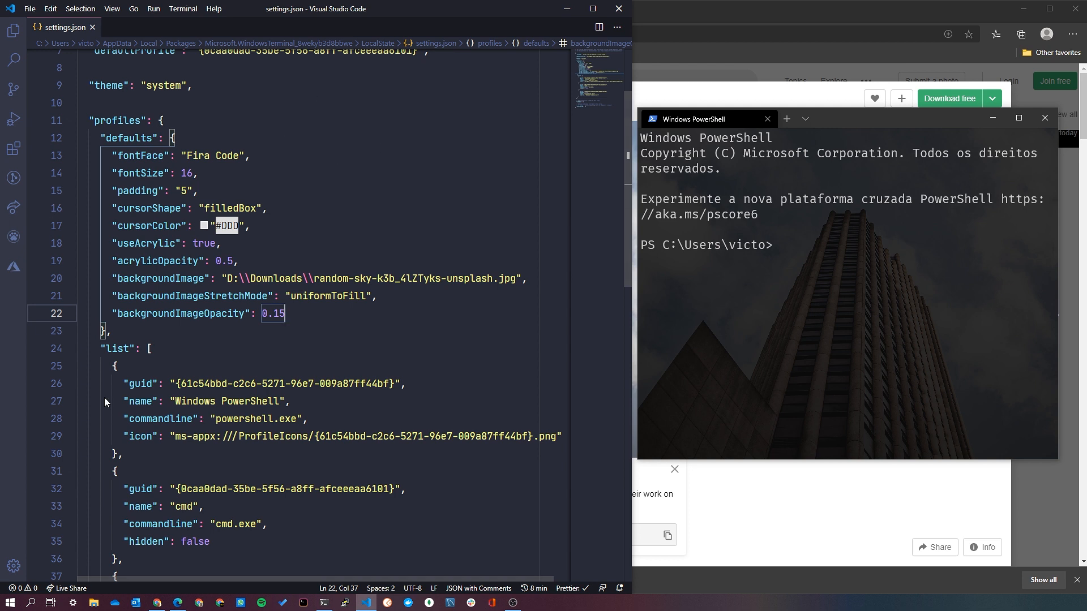
{"action": "left_click", "coordinate": [826, 304]}
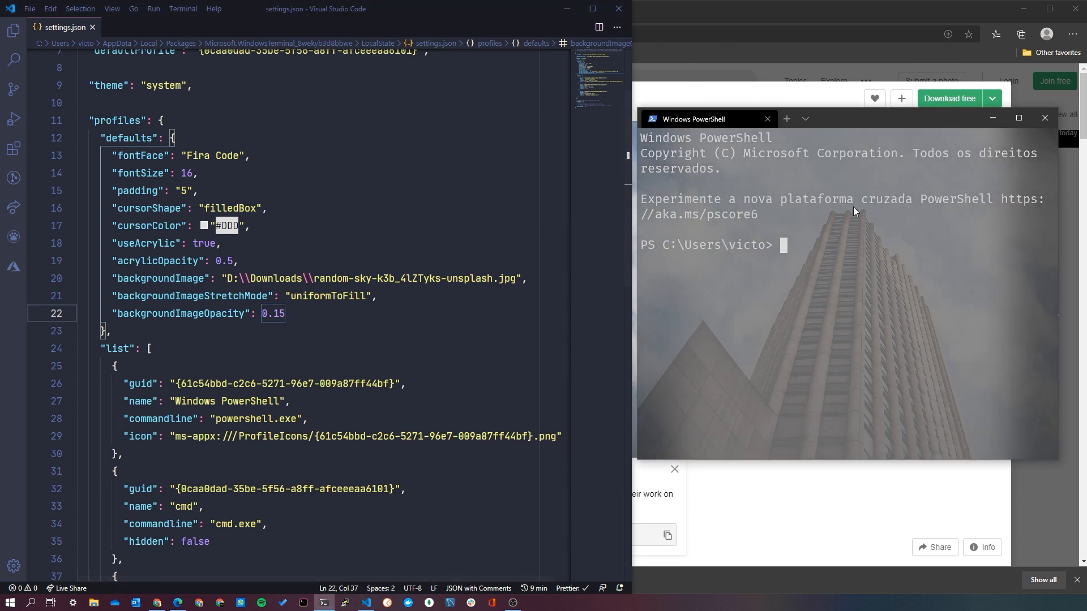
Delete the default entries from cursorColor through backgroundImageOpacity, including the comma after cursorShape, and save settings.json.
{"action": "left_click_drag", "start_coordinate": [342, 321], "coordinate": [358, 208]}
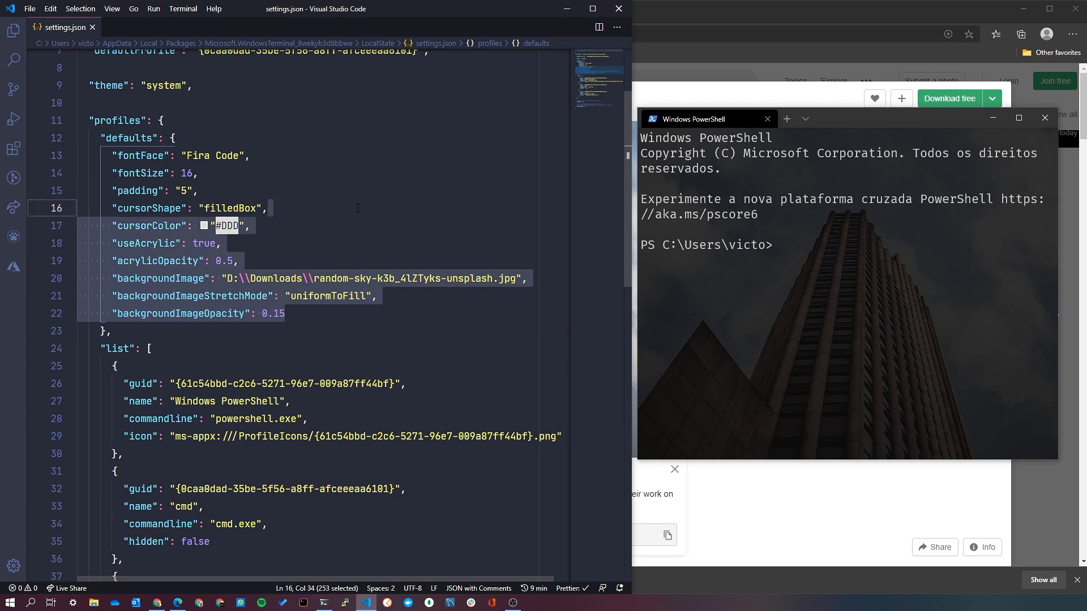
{"action": "key", "text": "BackSpace"}
{"action": "key", "text": "ctrl+s"}
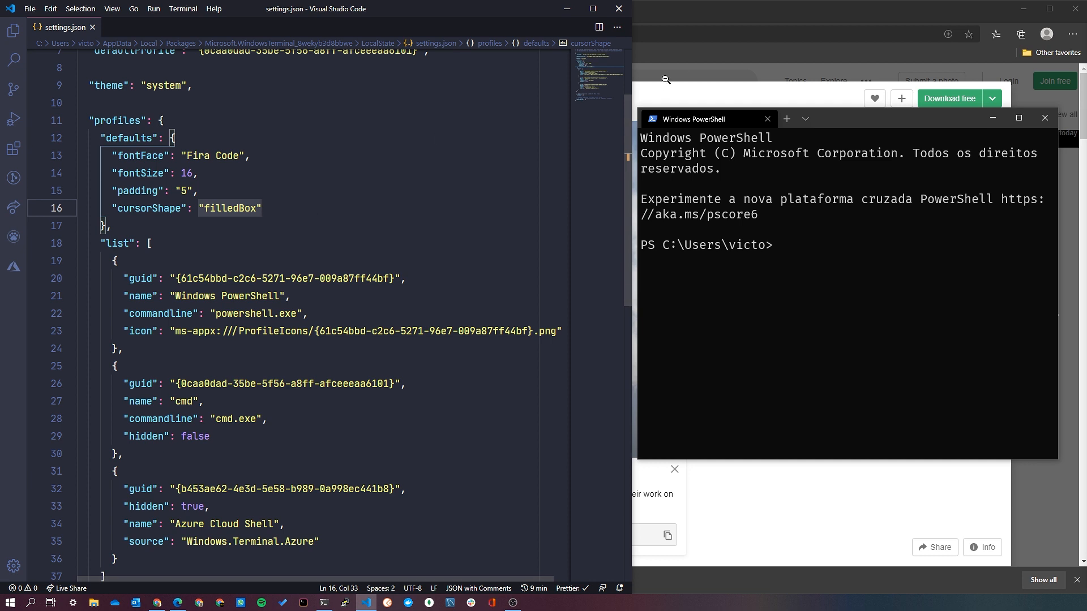
{"action": "key", "text": "alt+Tab"}
{"action": "left_click", "coordinate": [331, 28]}
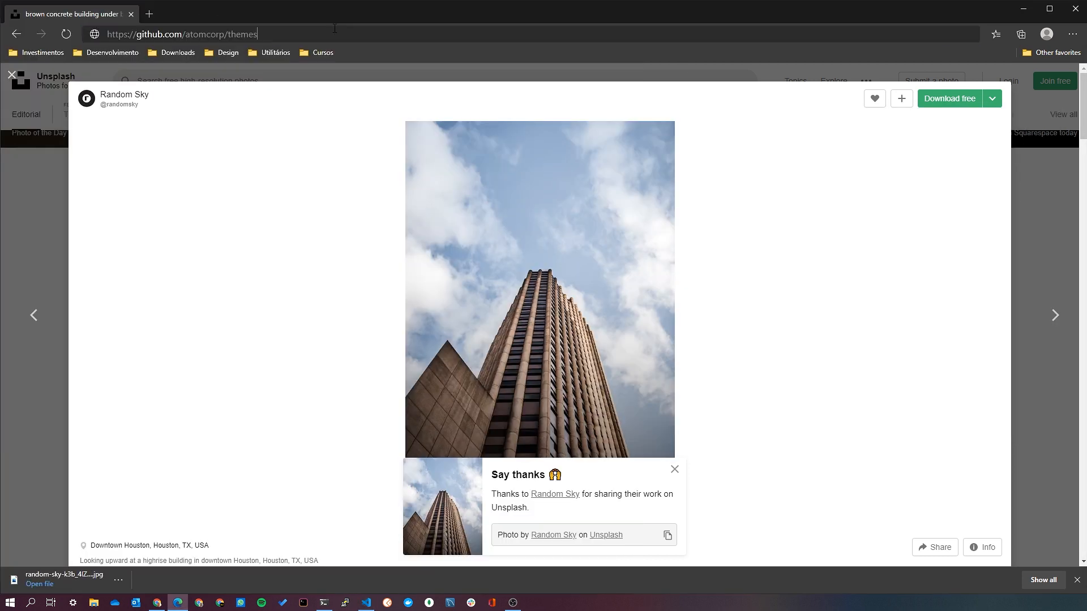
{"action": "type", "text": "https://github.com/atomcorp/themes"}
{"action": "left_click_drag", "start_coordinate": [187, 36], "coordinate": [258, 35]}
{"action": "left_click", "coordinate": [300, 36]}
{"action": "key", "text": "Return"}
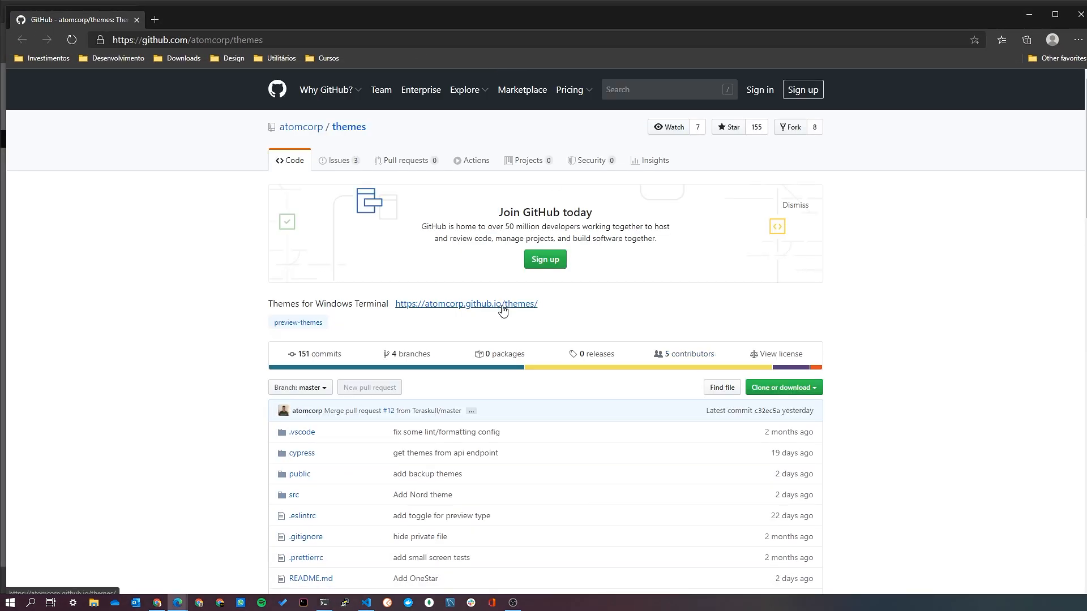
{"action": "left_click", "coordinate": [506, 303]}
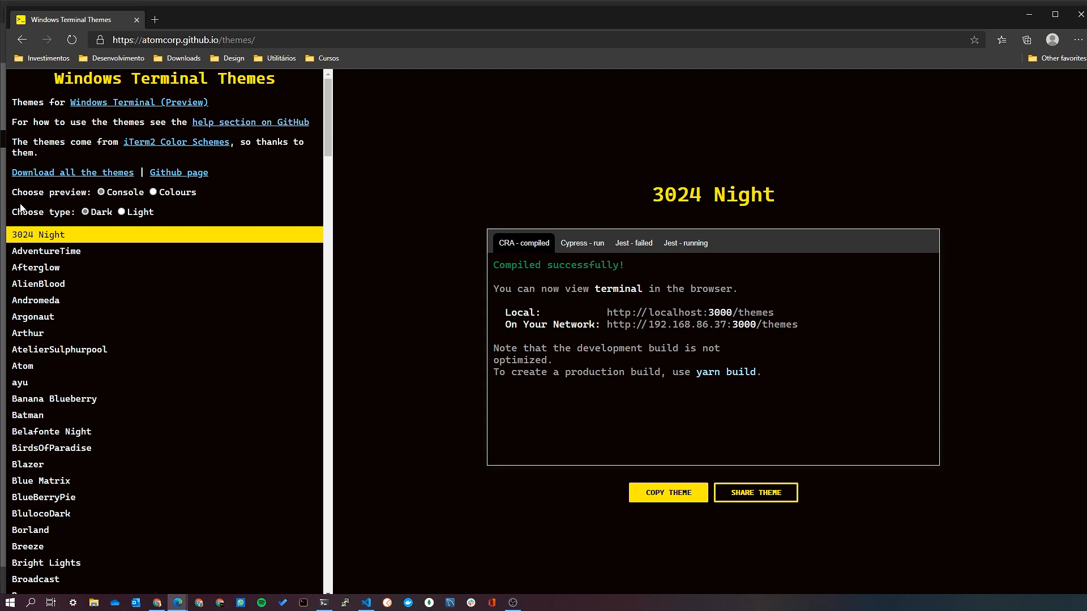
{"action": "left_click", "coordinate": [154, 192]}
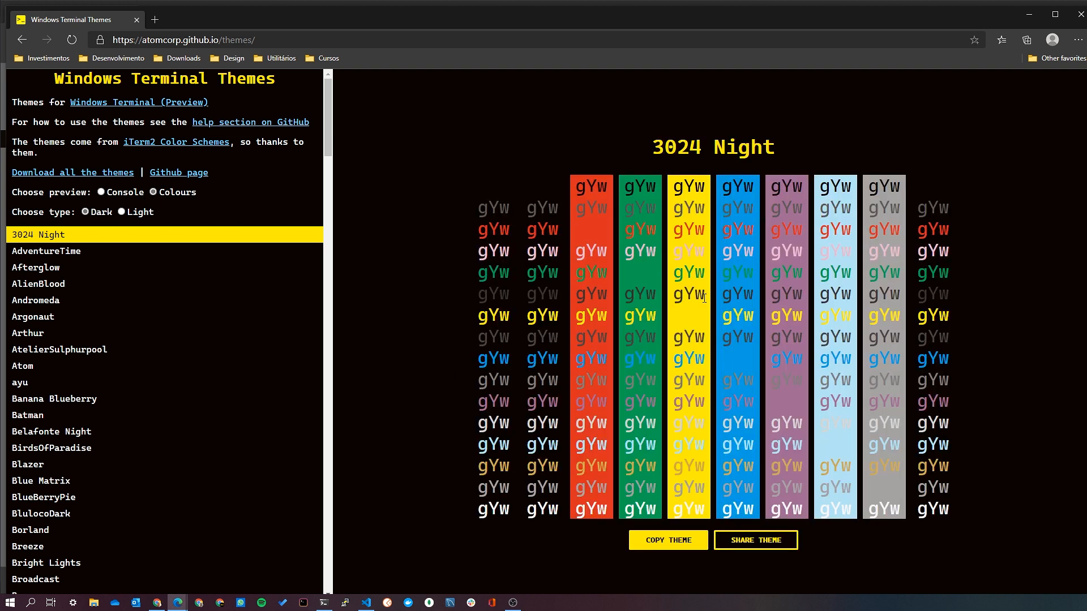
{"action": "left_click", "coordinate": [117, 254]}
{"action": "left_click", "coordinate": [117, 316]}
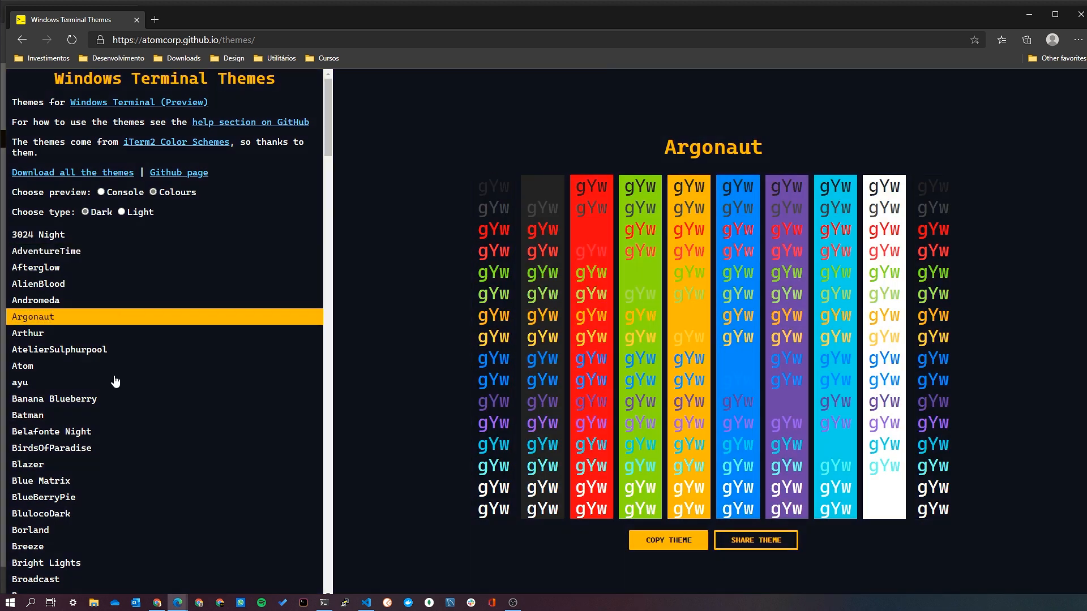
Browse further dark themes in the gallery, previewing the colours of several from Atom down to deep.
{"action": "left_click", "coordinate": [86, 383]}
{"action": "left_click", "coordinate": [85, 366]}
{"action": "left_click", "coordinate": [148, 465]}
{"action": "left_click", "coordinate": [119, 547]}
{"action": "left_click", "coordinate": [121, 513]}
{"action": "left_click", "coordinate": [124, 485]}
{"action": "scroll", "coordinate": [133, 441], "scroll_direction": "down", "scroll_amount": 7}
{"action": "left_click", "coordinate": [126, 447]}
{"action": "left_click", "coordinate": [116, 493]}
{"action": "left_click", "coordinate": [107, 527]}
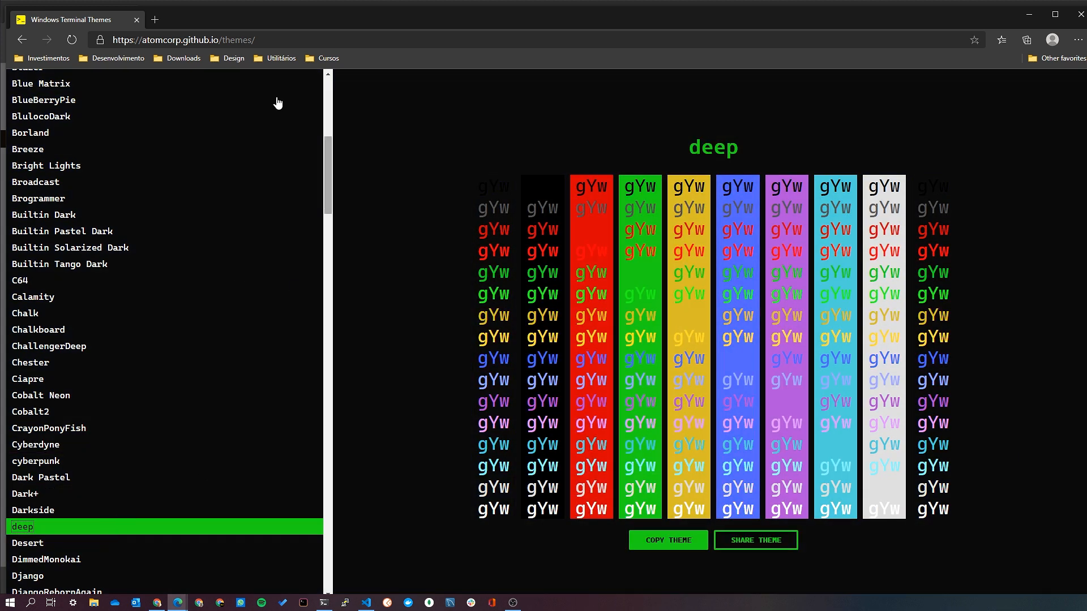
Search the web for "dracula windows terminal" and open the Dracula theme page for Windows Terminal.
{"action": "key", "text": "ctrl+l"}
{"action": "type", "text": "dracu"}
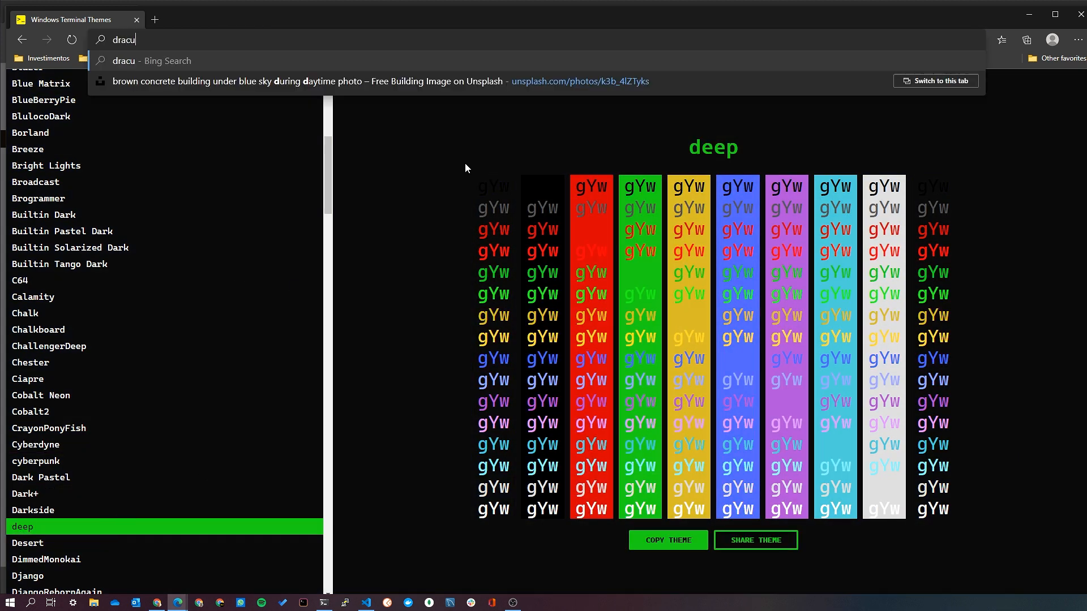
{"action": "type", "text": "la windows terminal"}
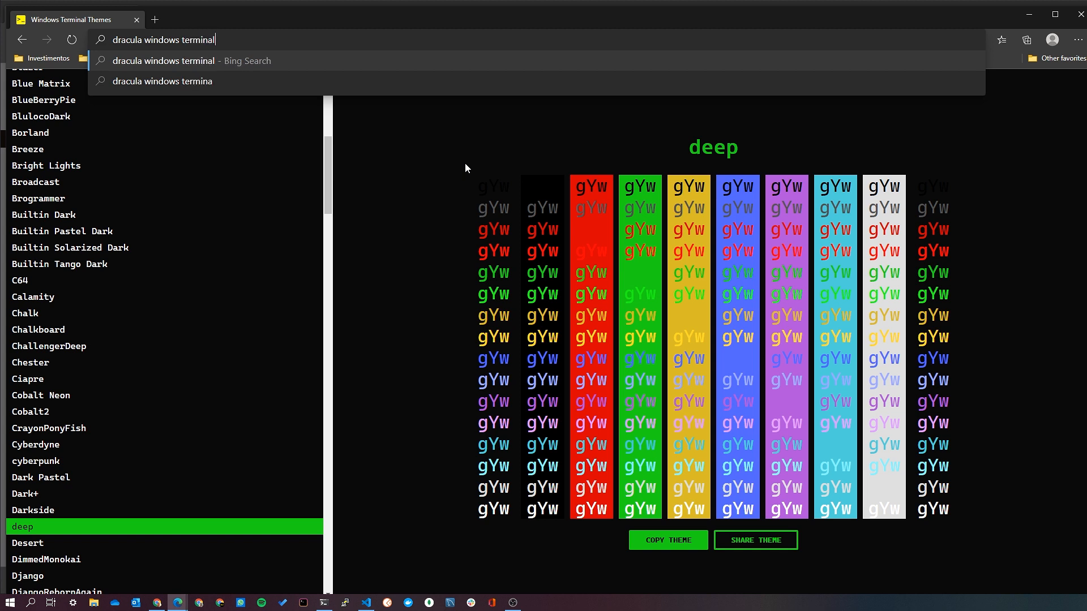
{"action": "key", "text": "Return"}
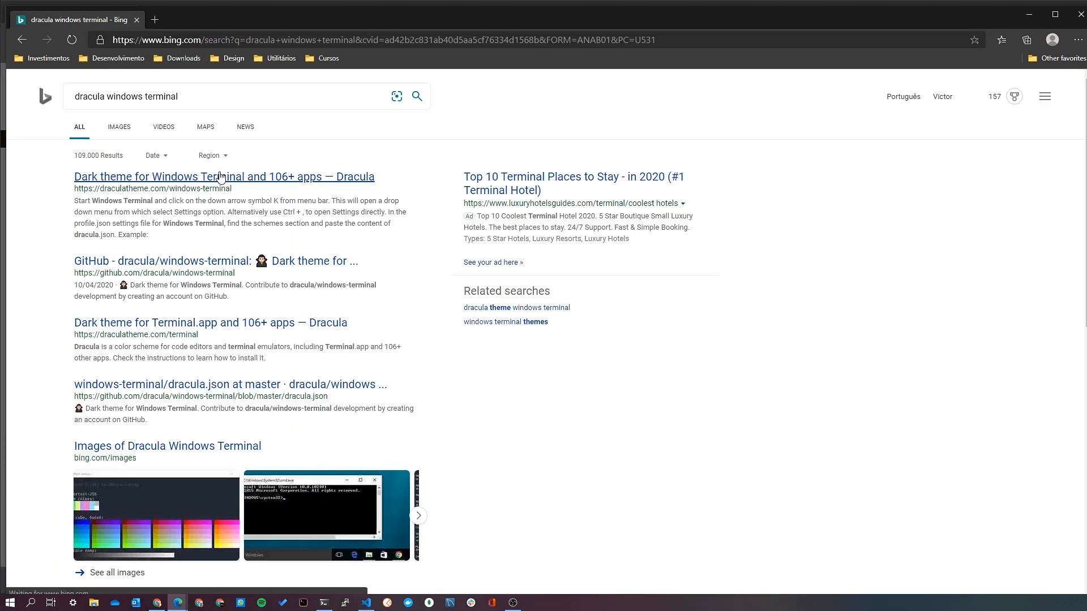
{"action": "left_click", "coordinate": [219, 180]}
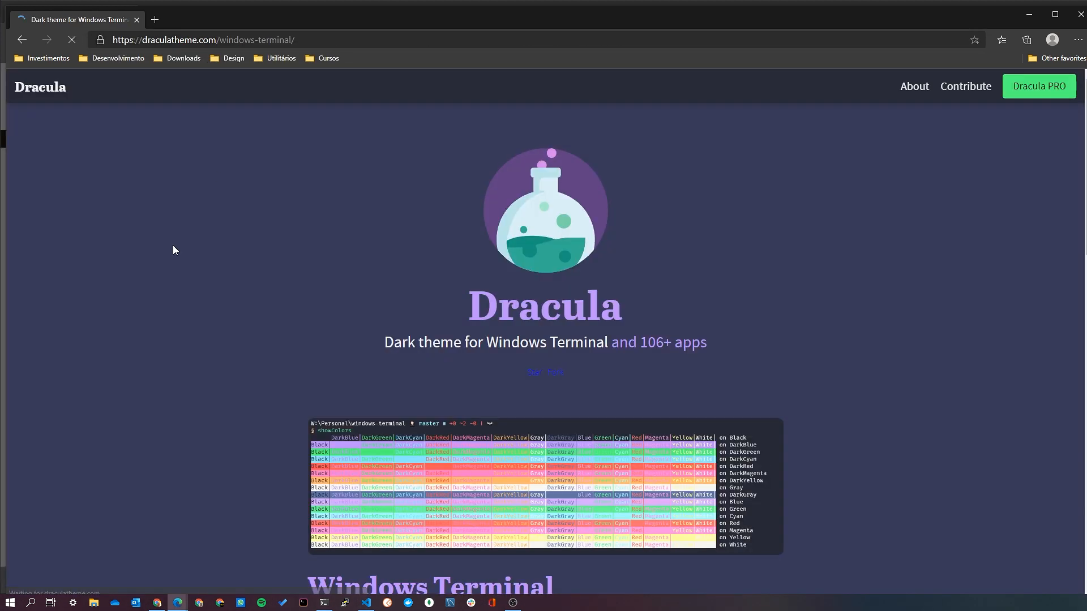
Copy the Dracula scheme object, from its opening to its closing brace, out of the page's schemes example.
{"action": "scroll", "coordinate": [395, 333], "scroll_direction": "down", "scroll_amount": 10}
{"action": "scroll", "coordinate": [430, 325], "scroll_direction": "up", "scroll_amount": 2}
{"action": "scroll", "coordinate": [494, 317], "scroll_direction": "down", "scroll_amount": 2}
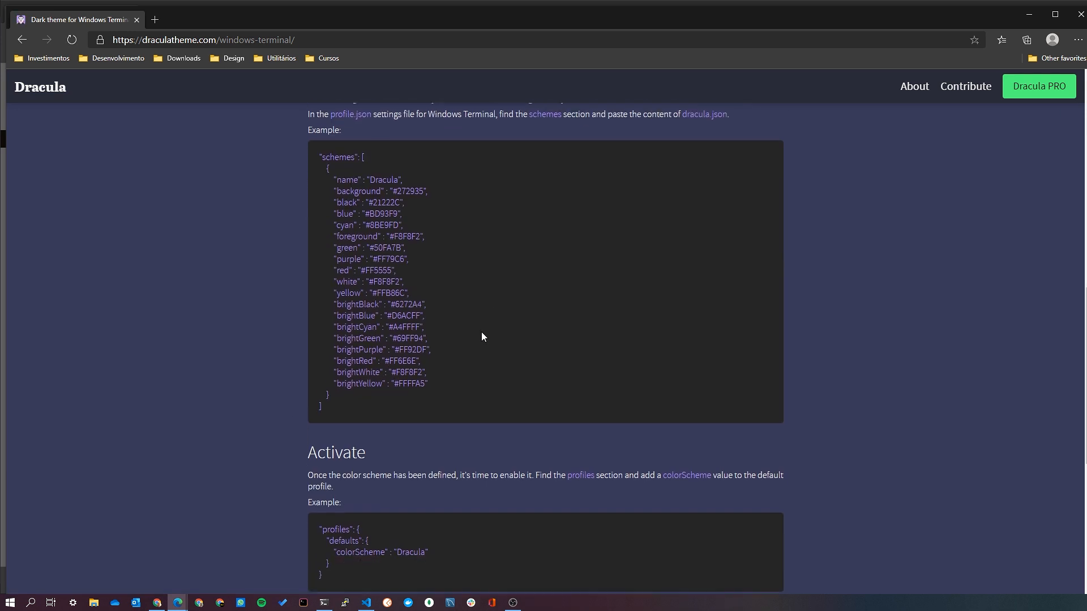
{"action": "mouse_move", "coordinate": [332, 399]}
{"action": "left_mouse_down"}
{"action": "mouse_move", "coordinate": [318, 145]}
{"action": "mouse_move", "coordinate": [346, 198]}
{"action": "mouse_move", "coordinate": [345, 382]}
{"action": "left_mouse_up"}
{"action": "key", "text": "ctrl+c"}
{"action": "left_click", "coordinate": [338, 161]}
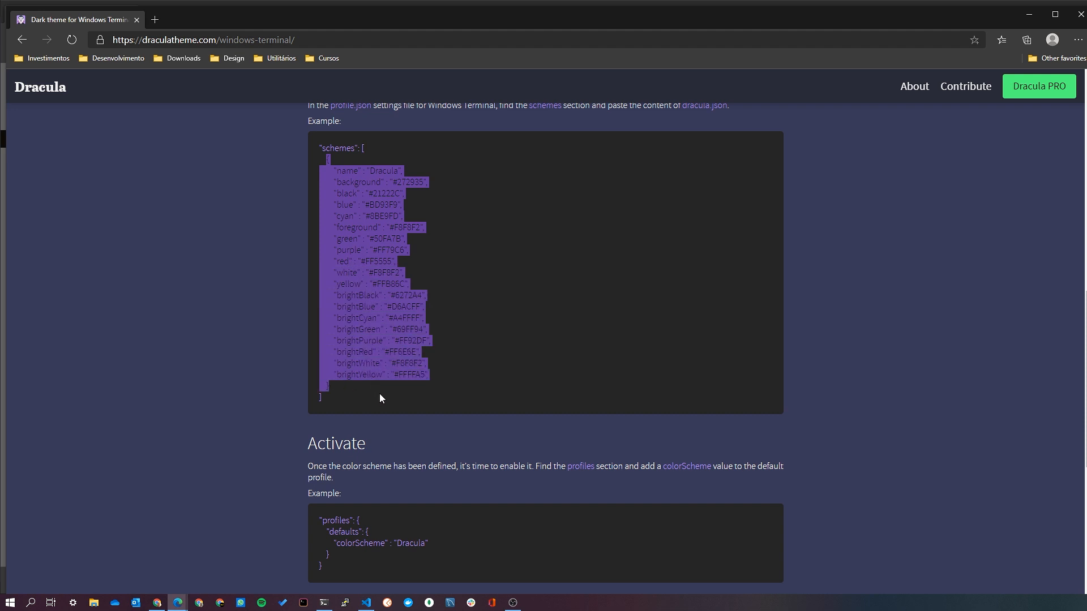
Switch to Visual Studio Code and paste the Dracula scheme object into the empty schemes array of settings.json.
{"action": "left_click", "coordinate": [367, 603]}
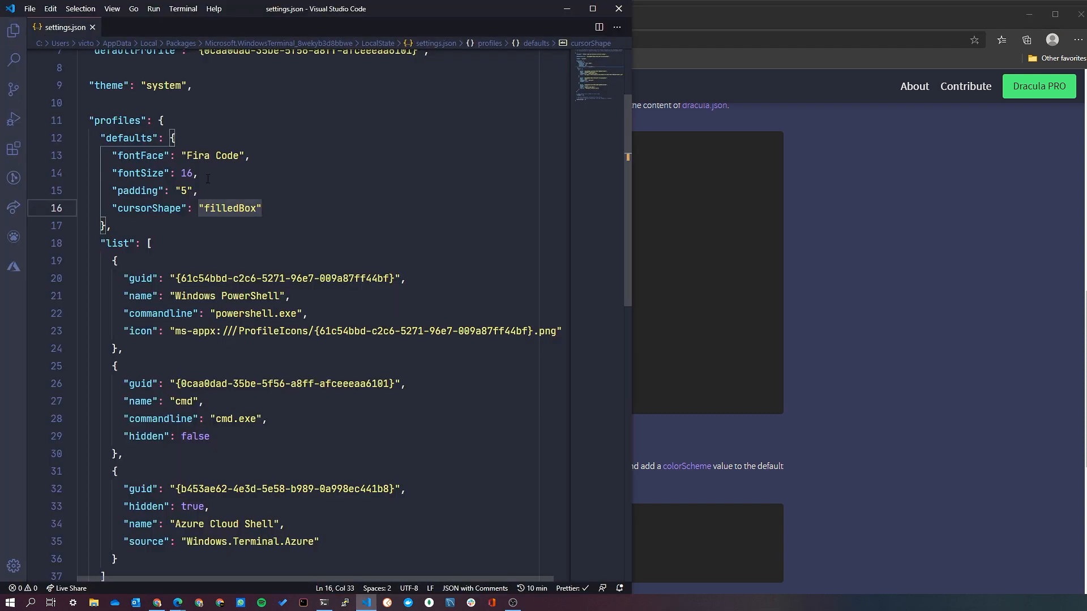
{"action": "scroll", "coordinate": [285, 207], "scroll_direction": "down", "scroll_amount": 10}
{"action": "scroll", "coordinate": [264, 214], "scroll_direction": "up", "scroll_amount": 2}
{"action": "left_click", "coordinate": [159, 165]}
{"action": "key", "text": "Return"}
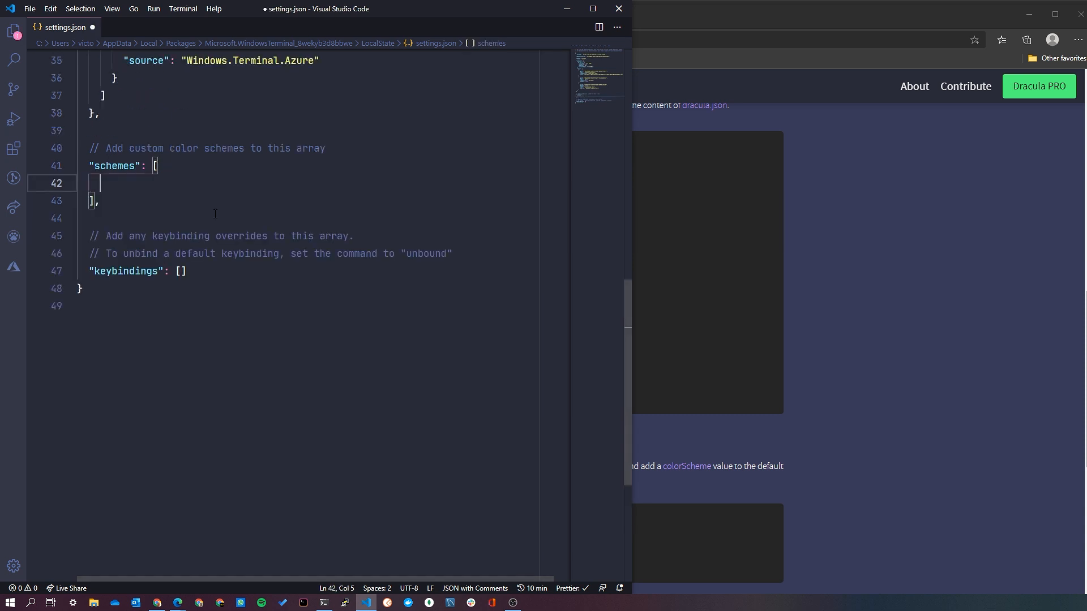
{"action": "key", "text": "ctrl+v"}
Add a colorScheme entry set to "Dracula" below cursorShape in the profile defaults and save settings.json.
{"action": "double_click", "coordinate": [189, 201]}
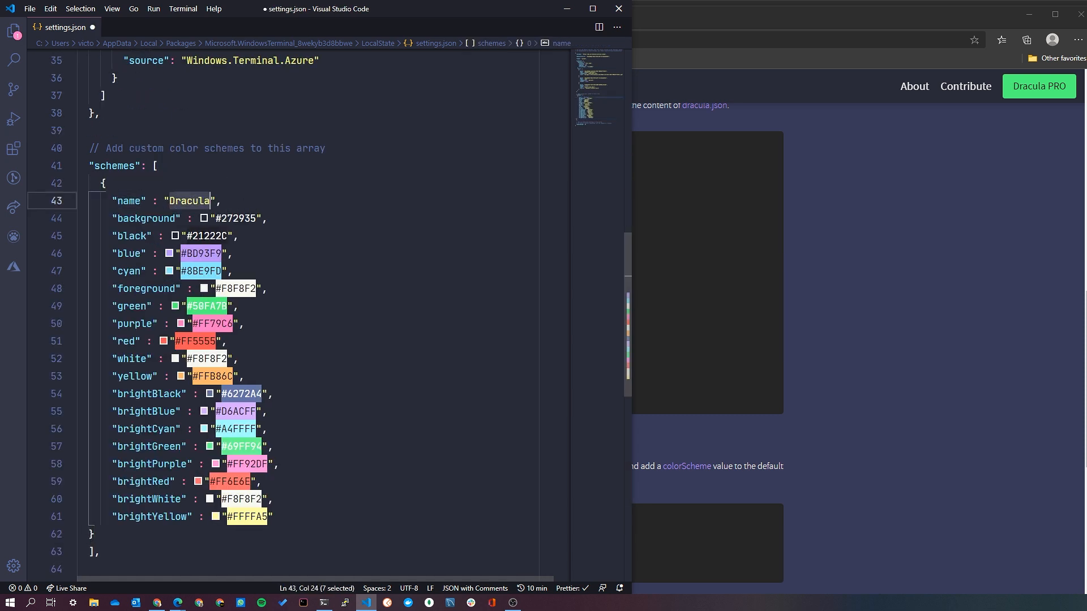
{"action": "scroll", "coordinate": [338, 275], "scroll_direction": "up", "scroll_amount": 10}
{"action": "left_click", "coordinate": [335, 265]}
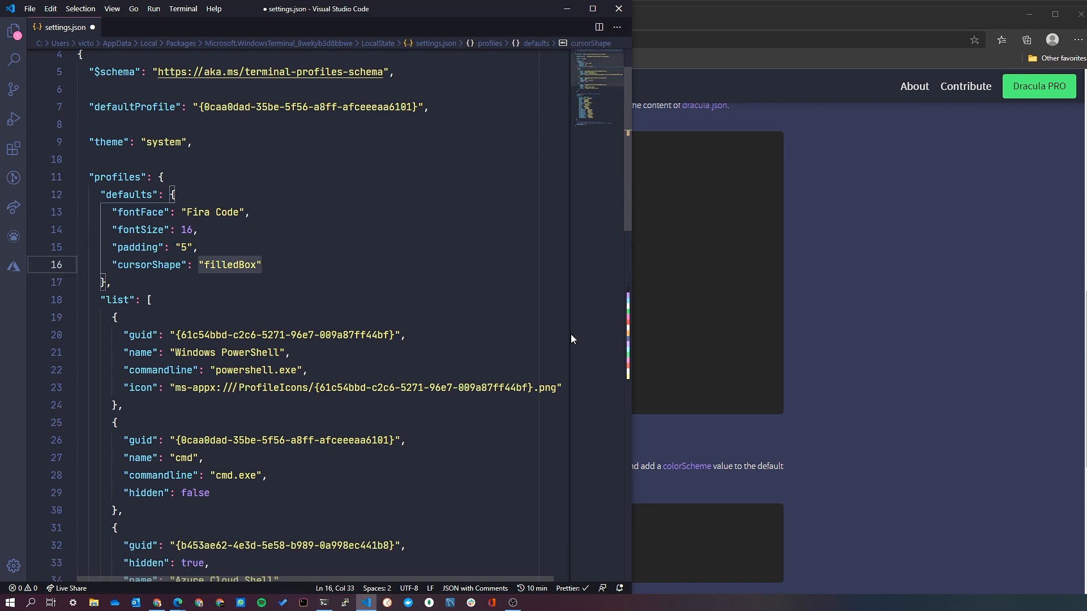
{"action": "type", "text": ","}
{"action": "key", "text": "Return"}
{"action": "type", "text": "col"}
{"action": "key", "text": "Return"}
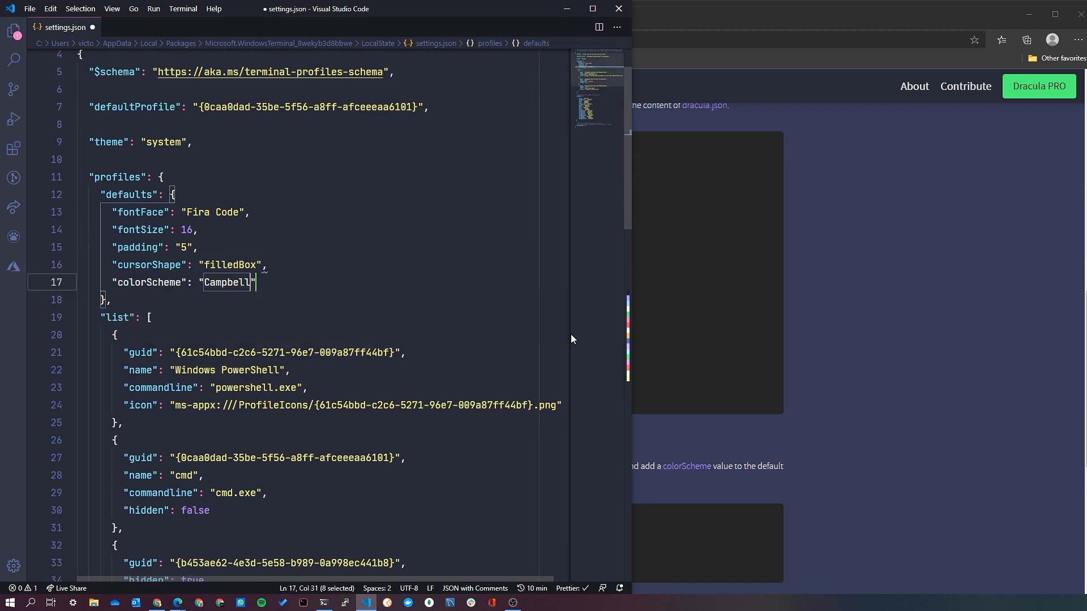
{"action": "key", "text": "Left"}
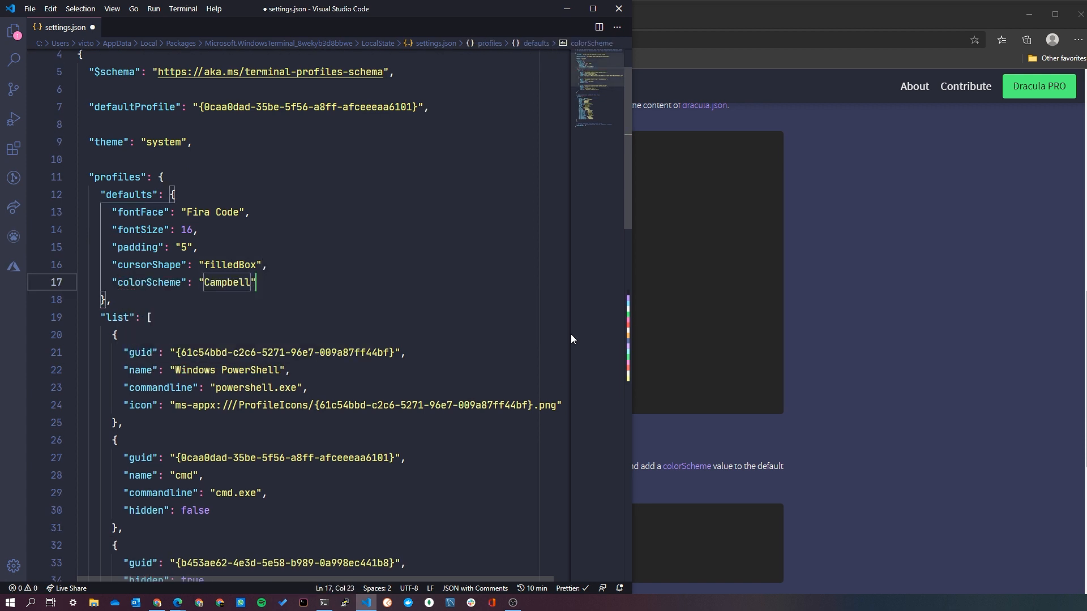
{"action": "type", "text": "Dracula"}
{"action": "key", "text": "ctrl+shift+Right"}
{"action": "key", "text": "Delete"}
{"action": "key", "text": "ctrl+s"}
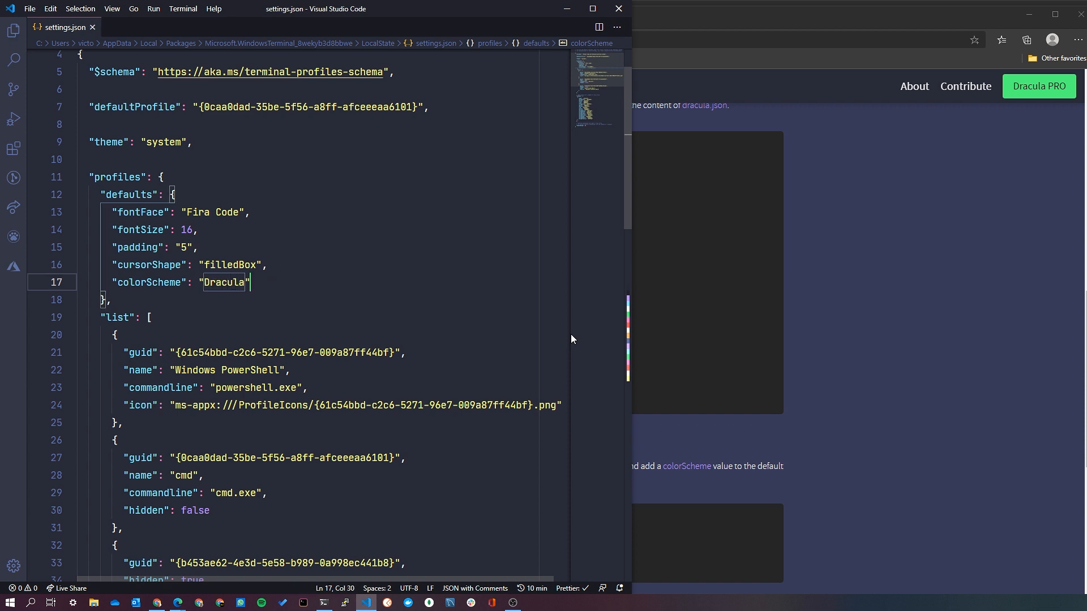
Switch to Windows Terminal, place its window beside the editor and run choco -? to check the theme colours.
{"action": "left_click", "coordinate": [324, 604]}
{"action": "left_click_drag", "start_coordinate": [851, 123], "coordinate": [915, 137]}
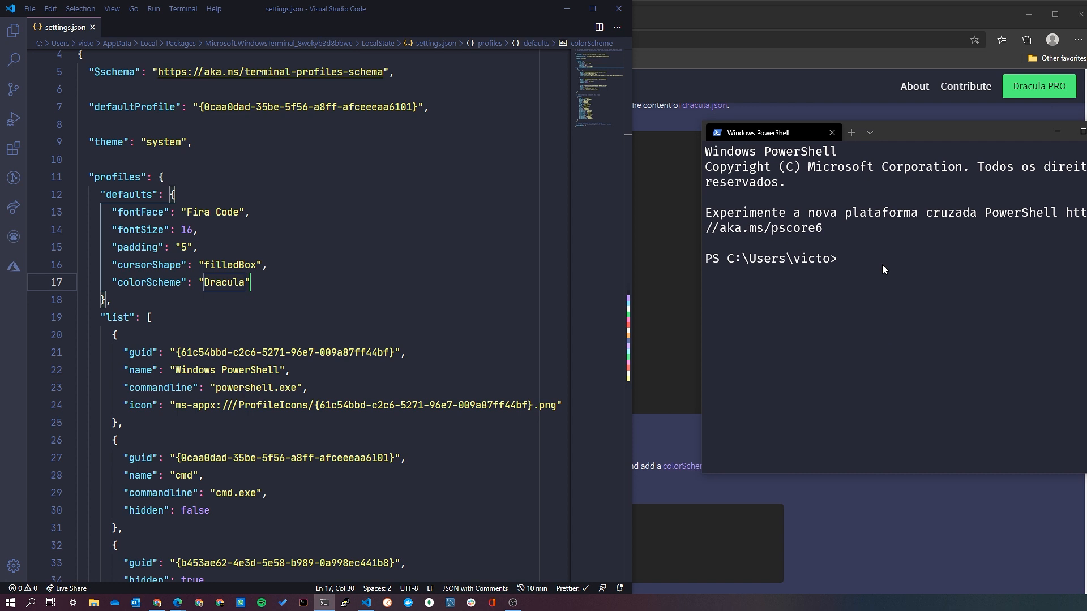
{"action": "type", "text": "ch"}
{"action": "type", "text": "oco "}
{"action": "type", "text": "-?"}
{"action": "key", "text": "Return"}
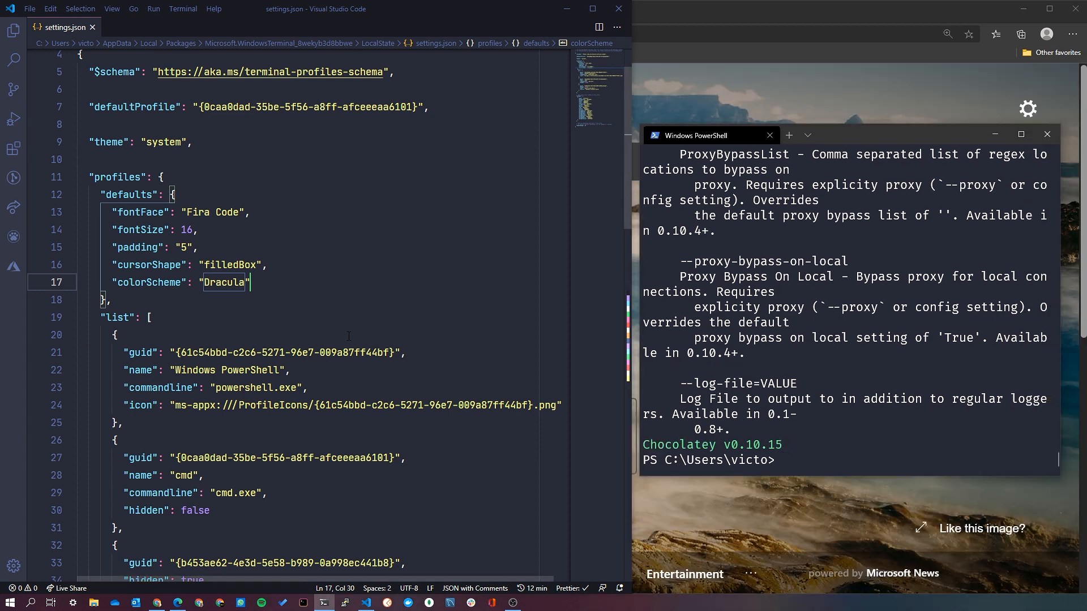
Add an object with command set to "newTab" to the empty keybindings array of settings.json.
{"action": "scroll", "coordinate": [349, 336], "scroll_direction": "down", "scroll_amount": 12}
{"action": "scroll", "coordinate": [349, 336], "scroll_direction": "down", "scroll_amount": 1}
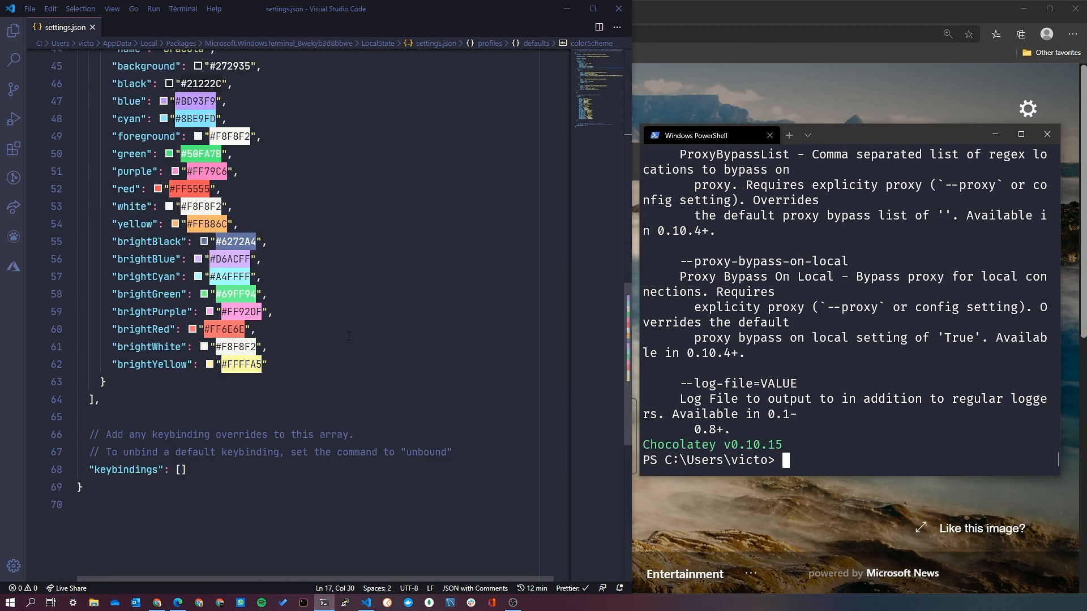
{"action": "left_click", "coordinate": [182, 470]}
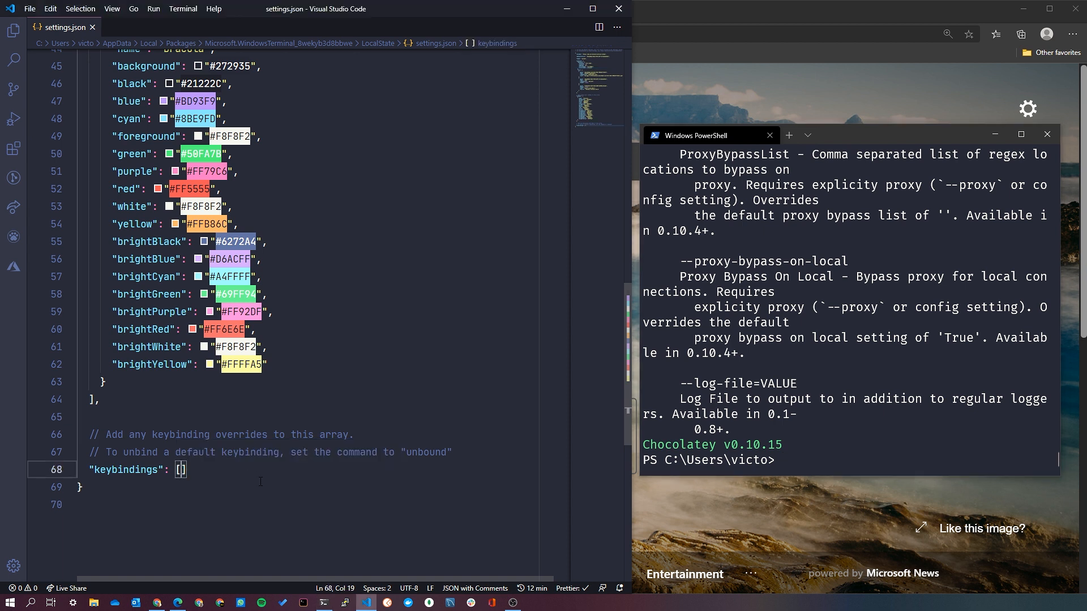
{"action": "key", "text": "Return"}
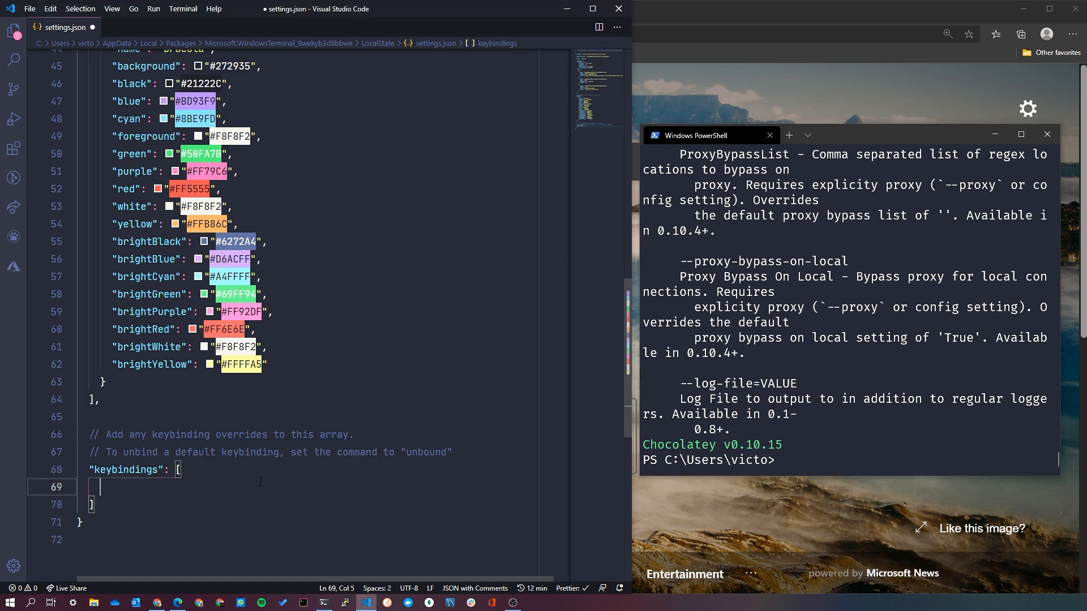
{"action": "type", "text": "{\"command\""}
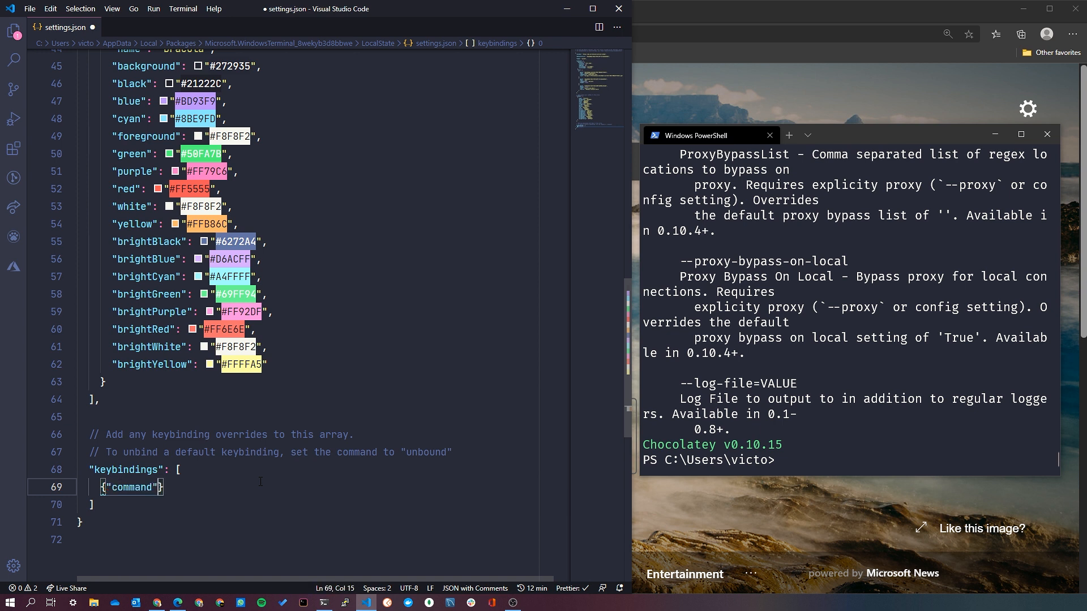
{"action": "type", "text": ": \"newTab\""}
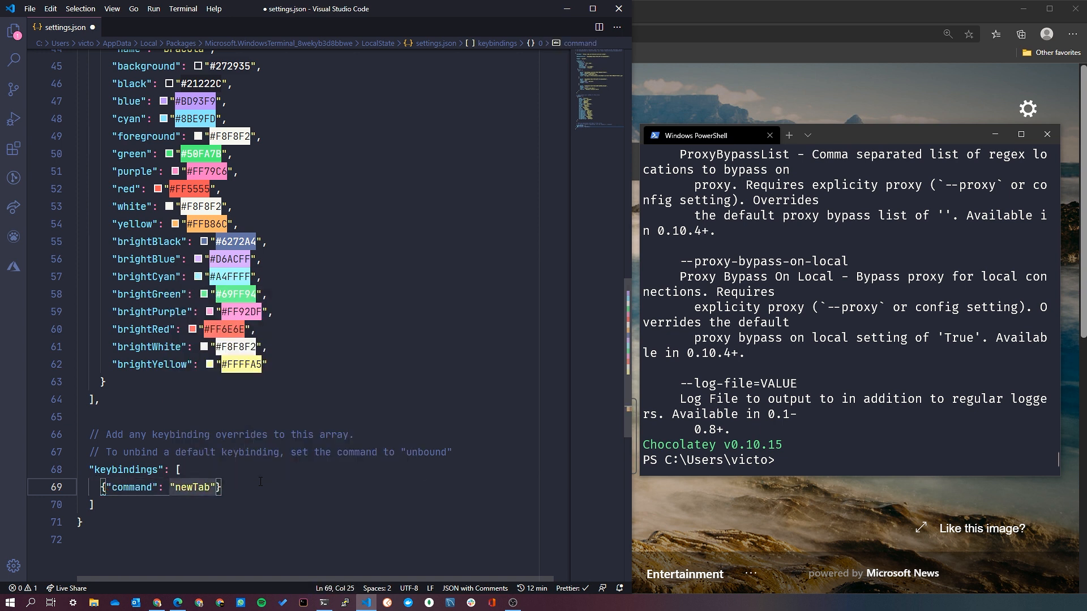
{"action": "type", "text": ", keu"}
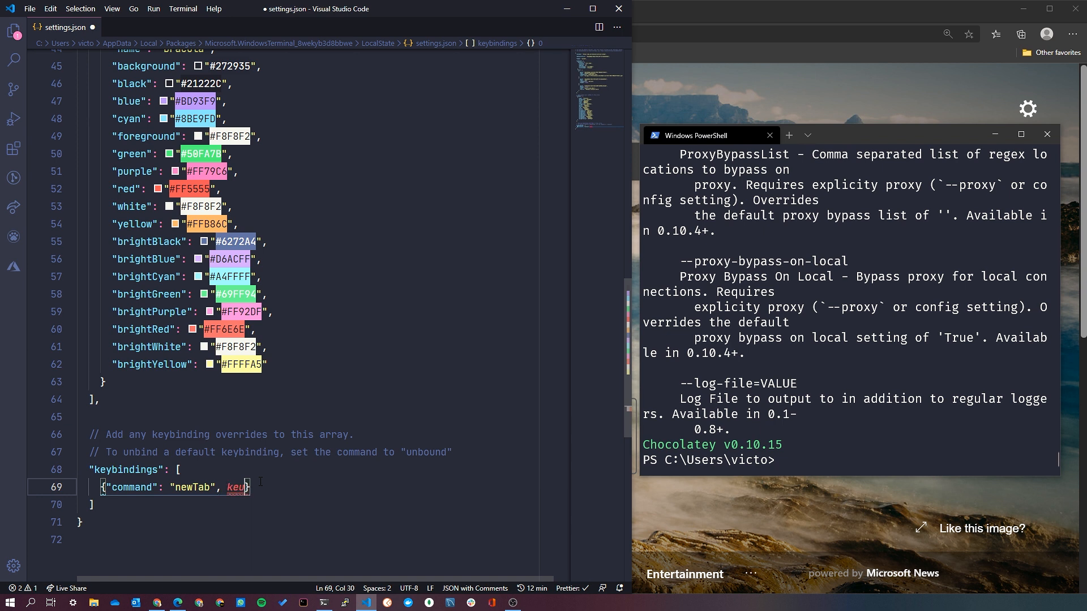
{"action": "type", "text": "y"}
Add keys set to ["ctrl+t"] to the newTab key binding, correcting the spelling of ctrl, and save settings.json.
{"action": "type", "text": ": ["}
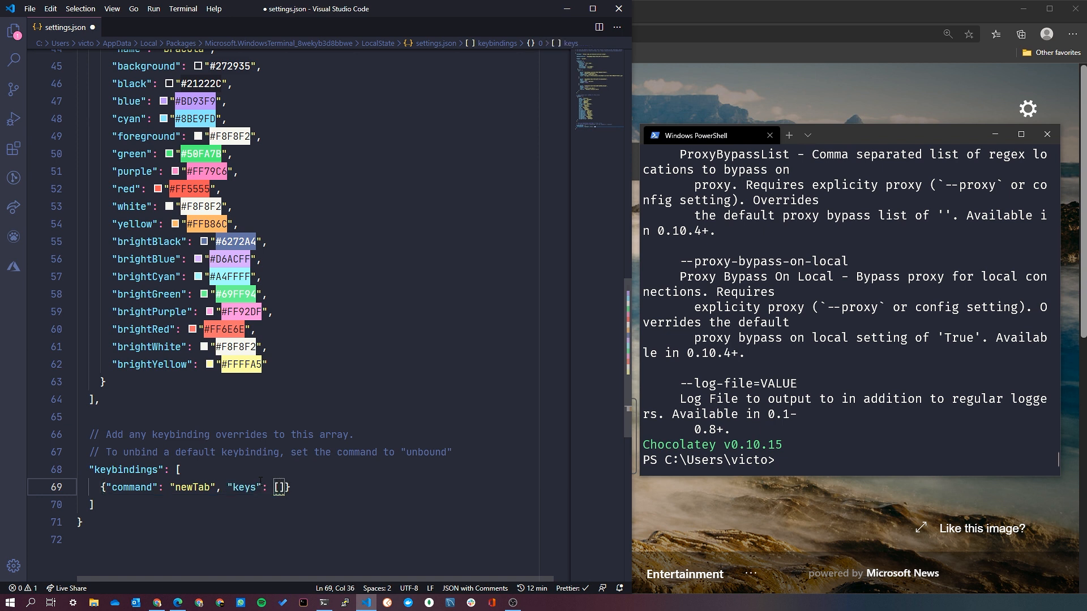
{"action": "type", "text": "\"ctlr+"}
{"action": "type", "text": "t"}
{"action": "key", "text": "Left"}
{"action": "key", "text": "Left"}
{"action": "key", "text": "Left"}
{"action": "key", "text": "ctrl+d"}
{"action": "type", "text": "ctrl"}
{"action": "key", "text": "ctrl+s"}
Test the newTab key binding in Windows Terminal and close the extra cmd tabs.
{"action": "left_click", "coordinate": [859, 320]}
{"action": "key", "text": "ctrl+t"}
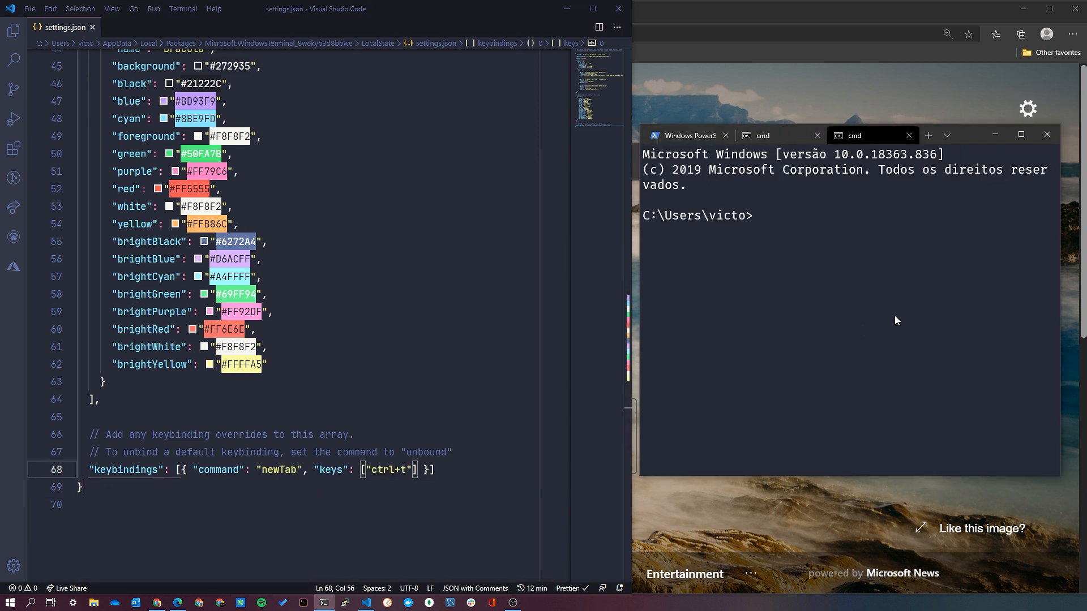
{"action": "left_click", "coordinate": [906, 136]}
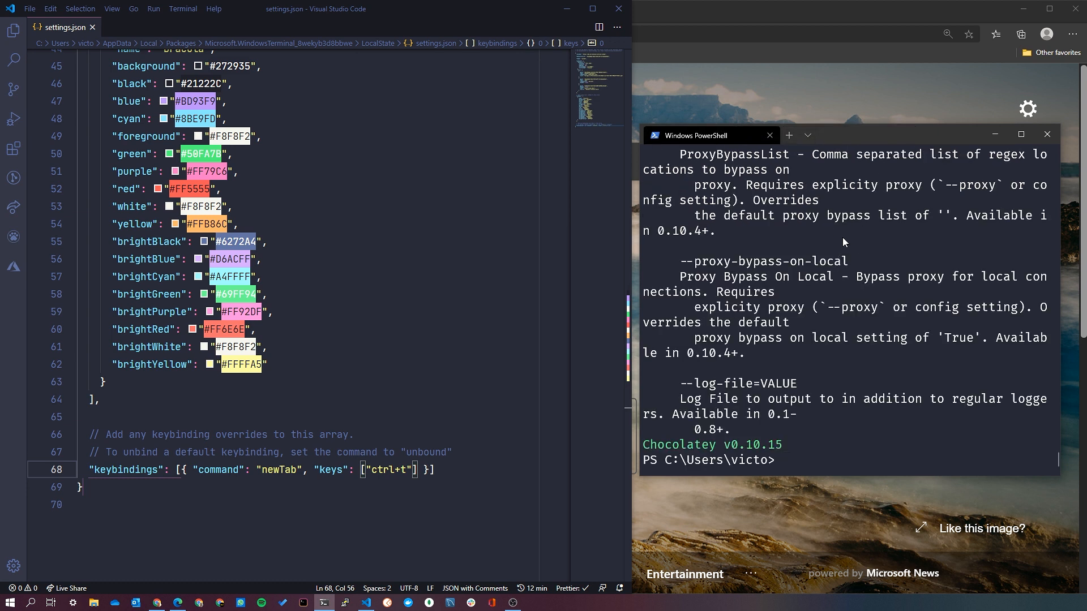
Add an empty profile object after the Azure Cloud Shell entry in the profiles list of settings.json.
{"action": "left_click", "coordinate": [340, 382]}
{"action": "scroll", "coordinate": [353, 397], "scroll_direction": "up", "scroll_amount": 6}
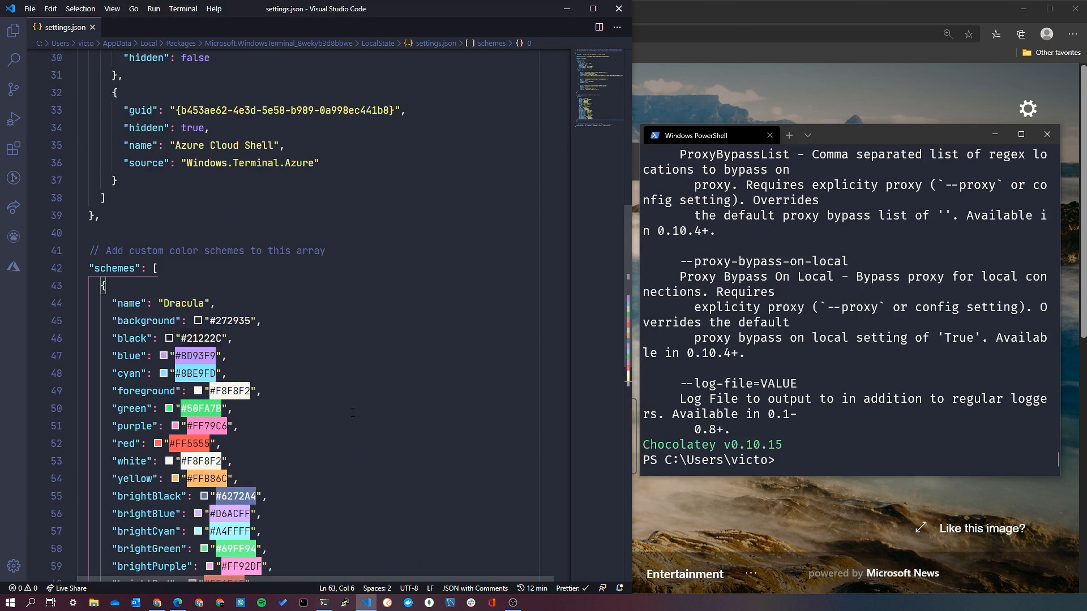
{"action": "scroll", "coordinate": [353, 412], "scroll_direction": "up", "scroll_amount": 3}
{"action": "left_click", "coordinate": [143, 384]}
{"action": "type", "text": ","}
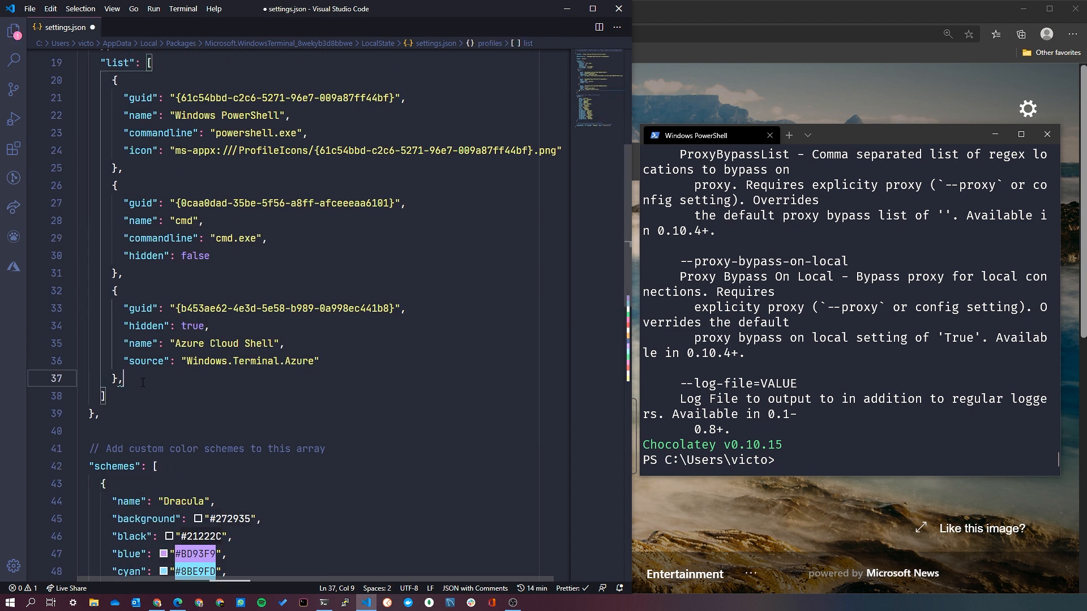
{"action": "key", "text": "Return"}
{"action": "type", "text": "{"}
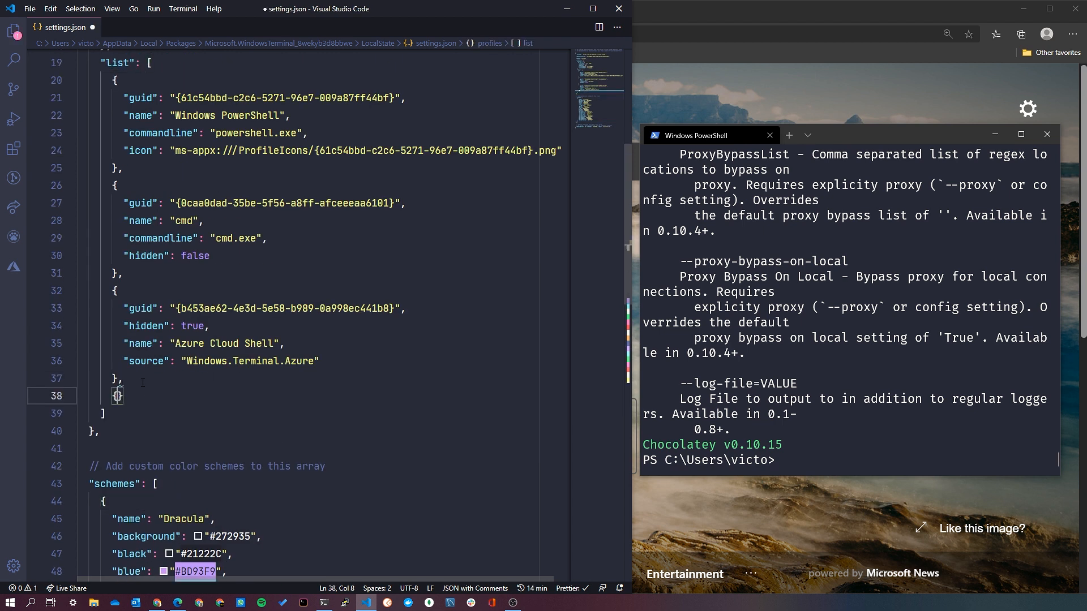
{"action": "key", "text": "Return"}
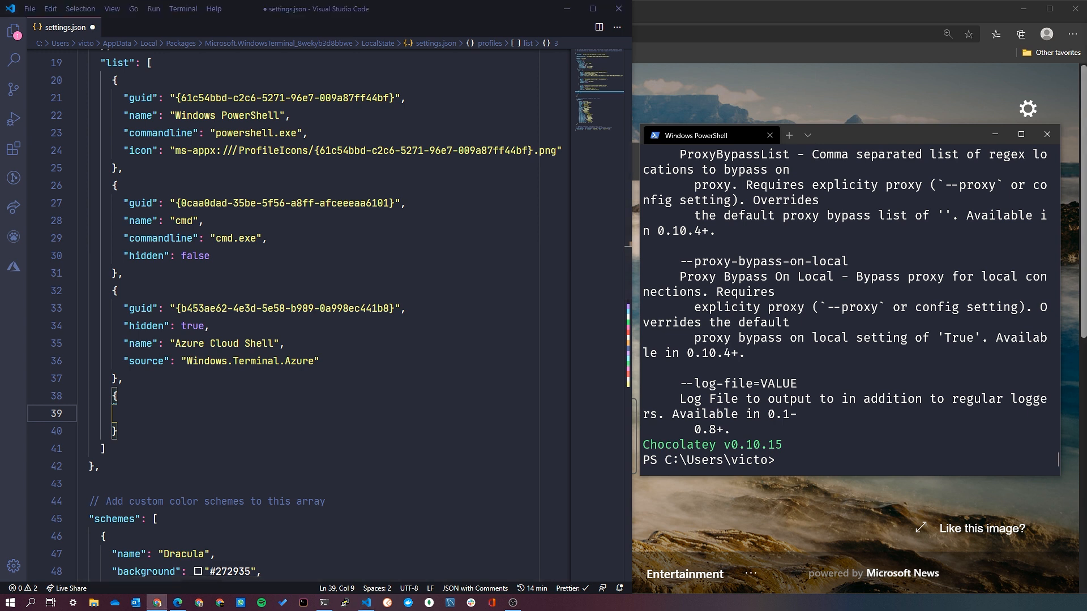
{"action": "key", "text": "ctrl+v"}
{"action": "key", "text": "ctrl+s"}
{"action": "left_click", "coordinate": [245, 449]}
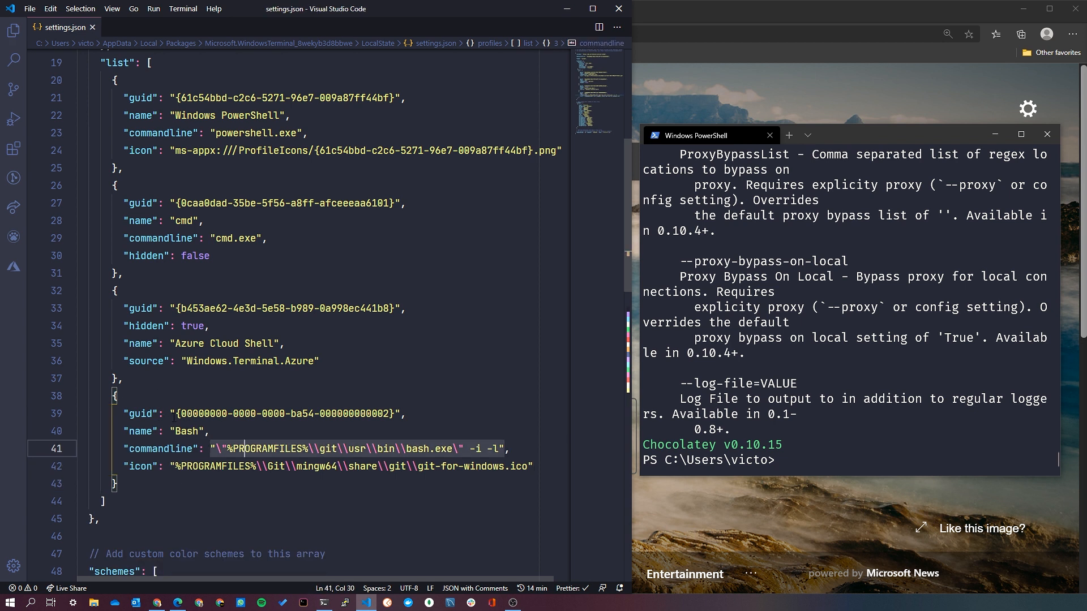
{"action": "double_click", "coordinate": [187, 432]}
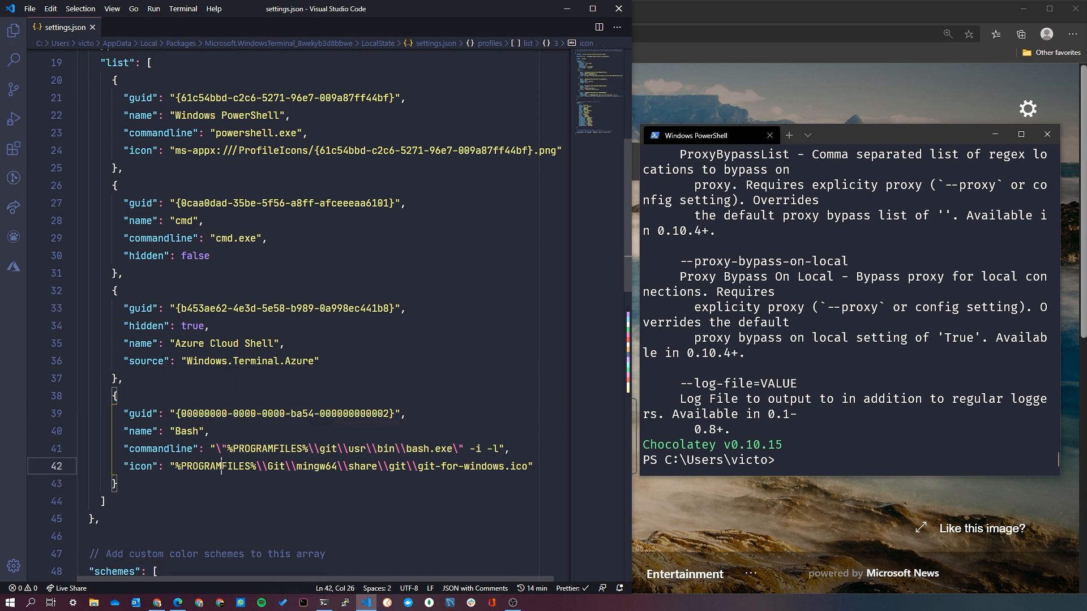
{"action": "left_click", "coordinate": [170, 449]}
{"action": "left_click_drag", "start_coordinate": [216, 449], "coordinate": [499, 449]}
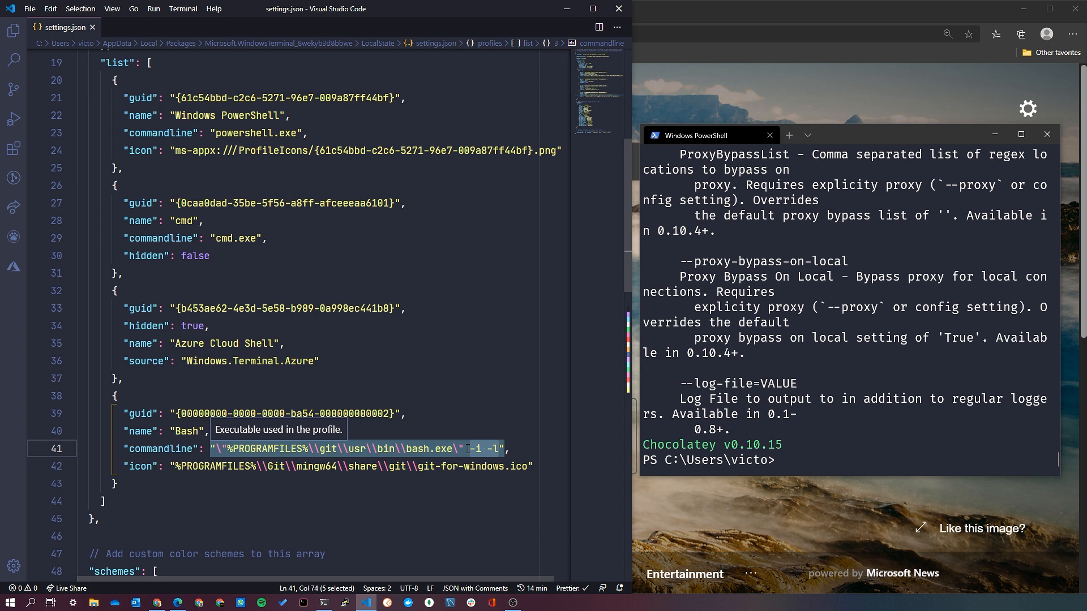
Examine the icon entry of the Bash profile and its path to git-for-windows.ico.
{"action": "left_click", "coordinate": [152, 466]}
{"action": "left_click", "coordinate": [173, 465]}
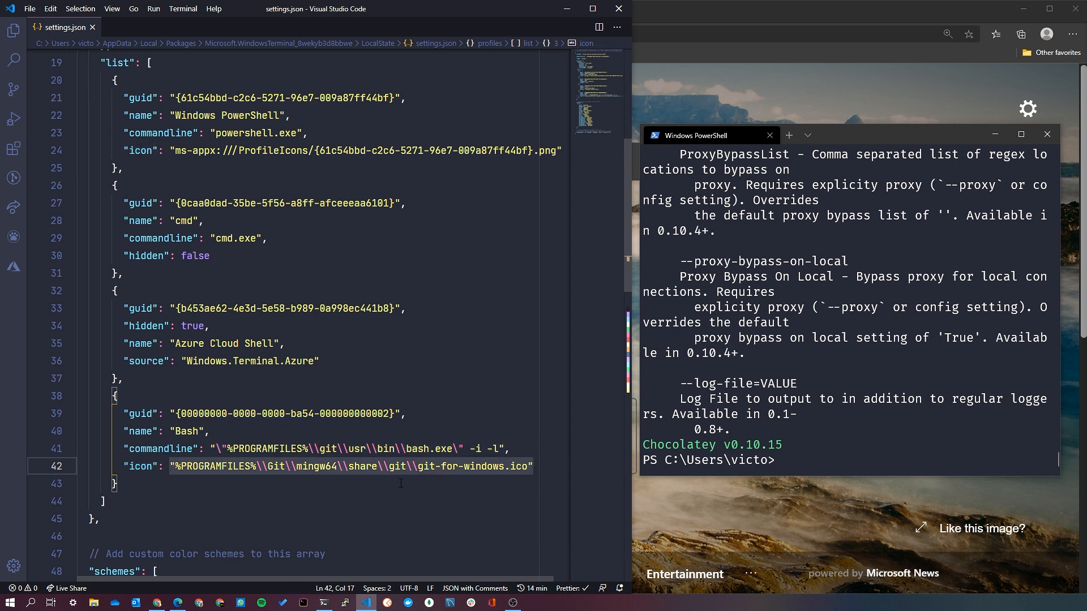
{"action": "double_click", "coordinate": [502, 466]}
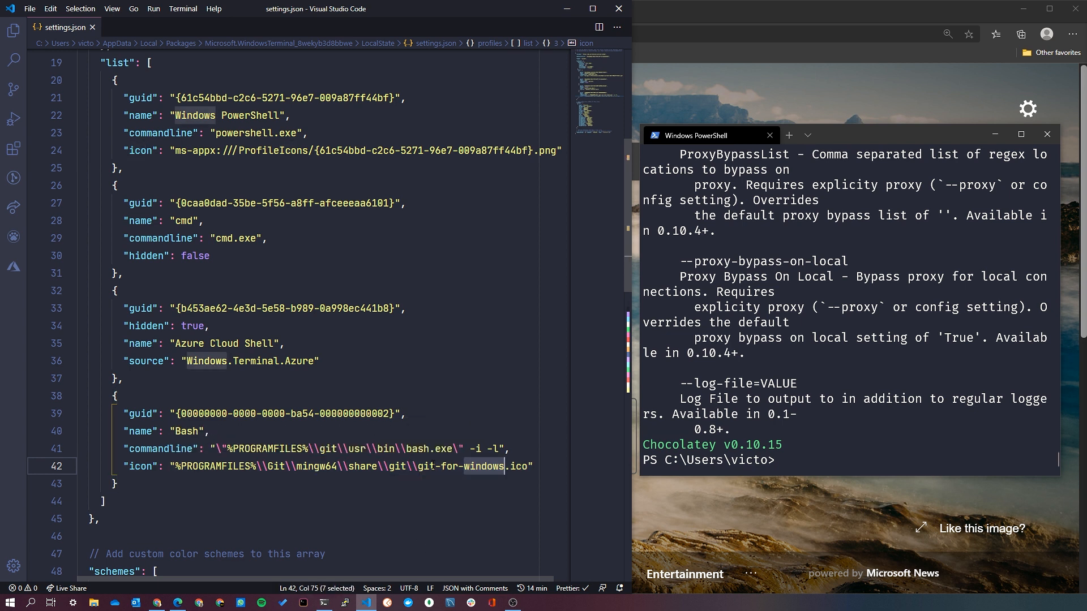
{"action": "left_click_drag", "start_coordinate": [170, 466], "coordinate": [530, 466]}
{"action": "left_click", "coordinate": [504, 466]}
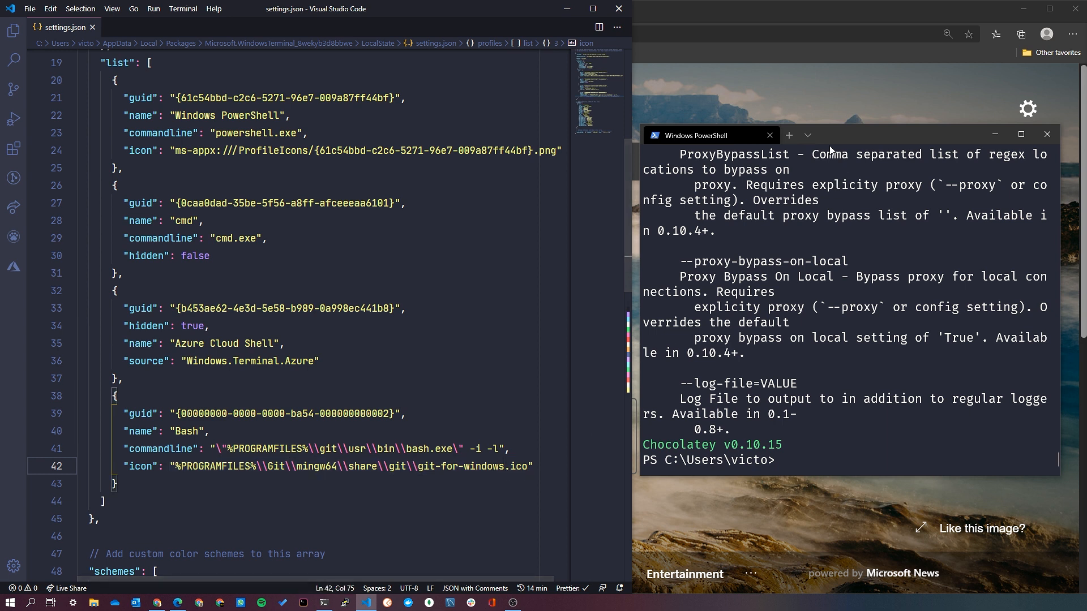
{"action": "left_click", "coordinate": [790, 139]}
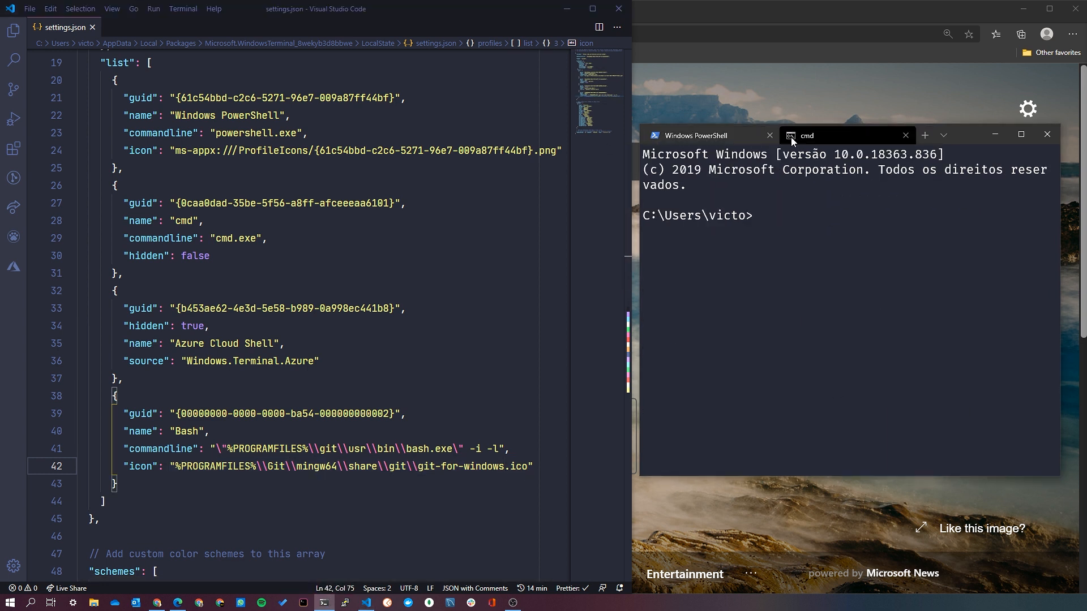
{"action": "scroll", "coordinate": [320, 488], "scroll_direction": "up", "scroll_amount": 5}
{"action": "scroll", "coordinate": [321, 488], "scroll_direction": "down", "scroll_amount": 5}
{"action": "left_click_drag", "start_coordinate": [176, 414], "coordinate": [394, 413]}
{"action": "key", "text": "ctrl+c"}
{"action": "scroll", "coordinate": [363, 447], "scroll_direction": "up", "scroll_amount": 6}
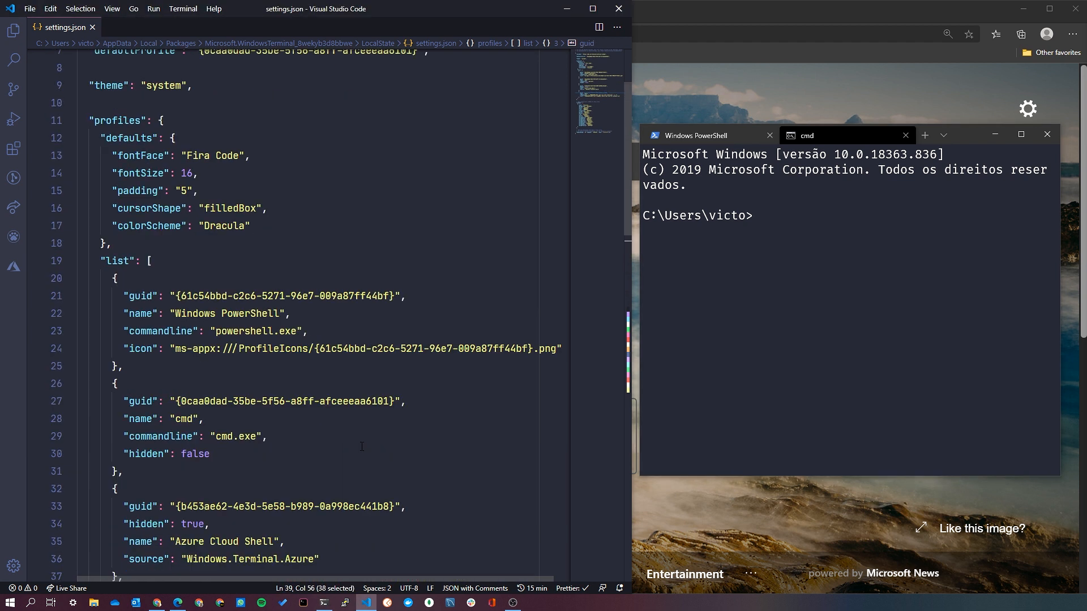
{"action": "left_click", "coordinate": [199, 164]}
{"action": "left_click_drag", "start_coordinate": [201, 164], "coordinate": [420, 165]}
{"action": "key", "text": "ctrl+v"}
{"action": "key", "text": "ctrl+s"}
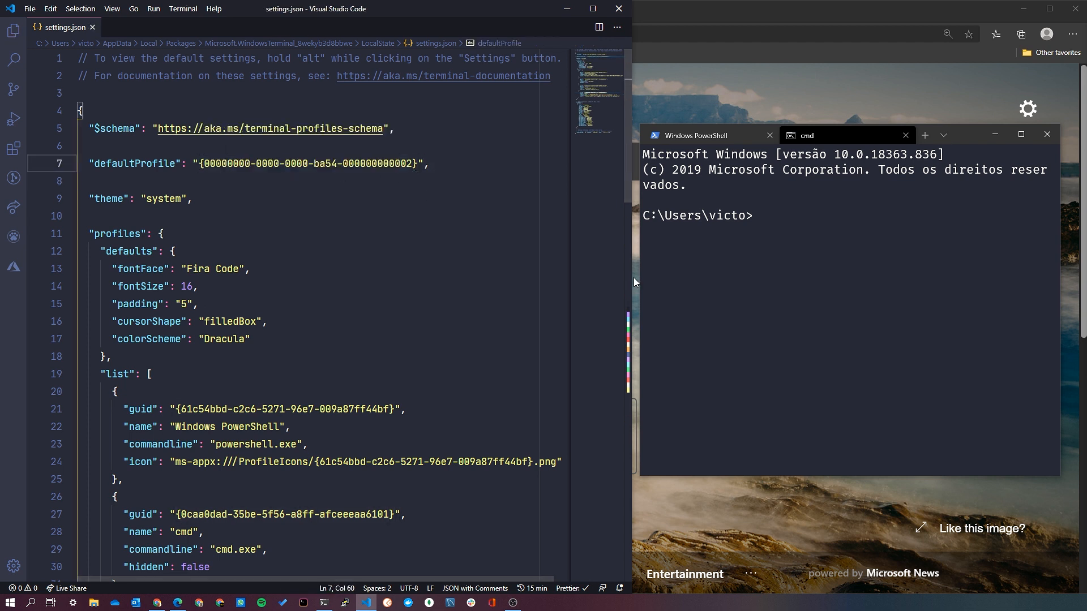
{"action": "left_click", "coordinate": [932, 138]}
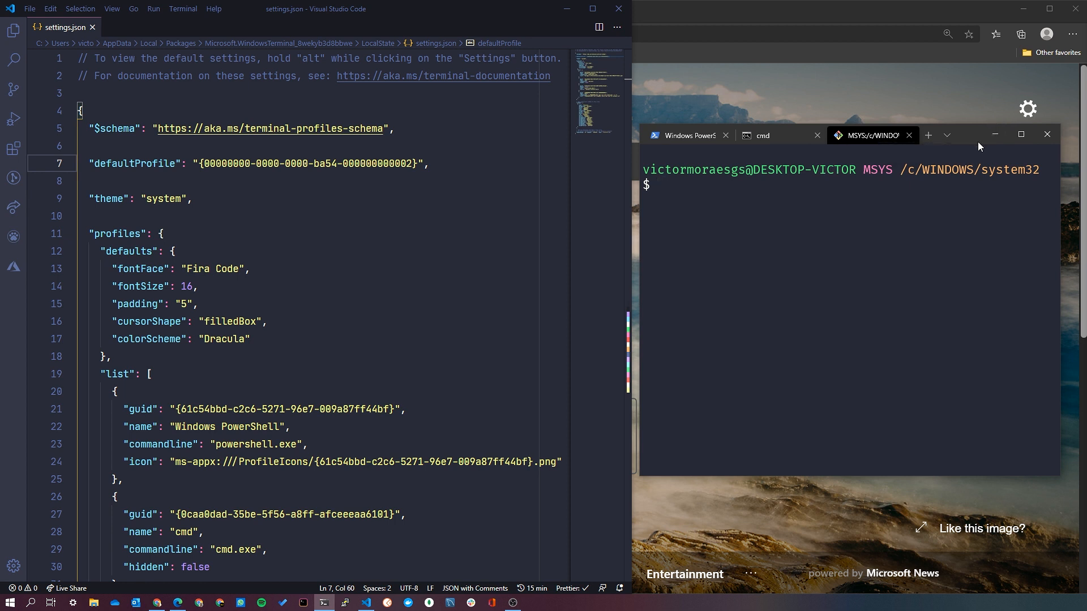
{"action": "left_click_drag", "start_coordinate": [980, 141], "coordinate": [950, 168]}
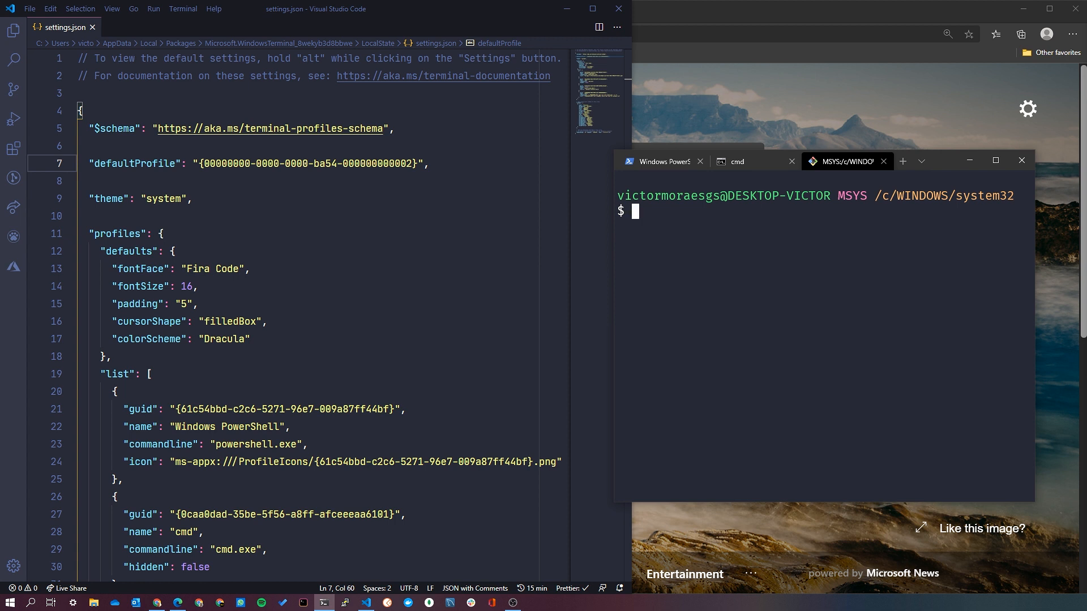
Add "startingDirectory": "C:\\" after the icon entry of the Bash profile in settings.json and save.
{"action": "left_click", "coordinate": [251, 339]}
{"action": "scroll", "coordinate": [341, 342], "scroll_direction": "down", "scroll_amount": 7}
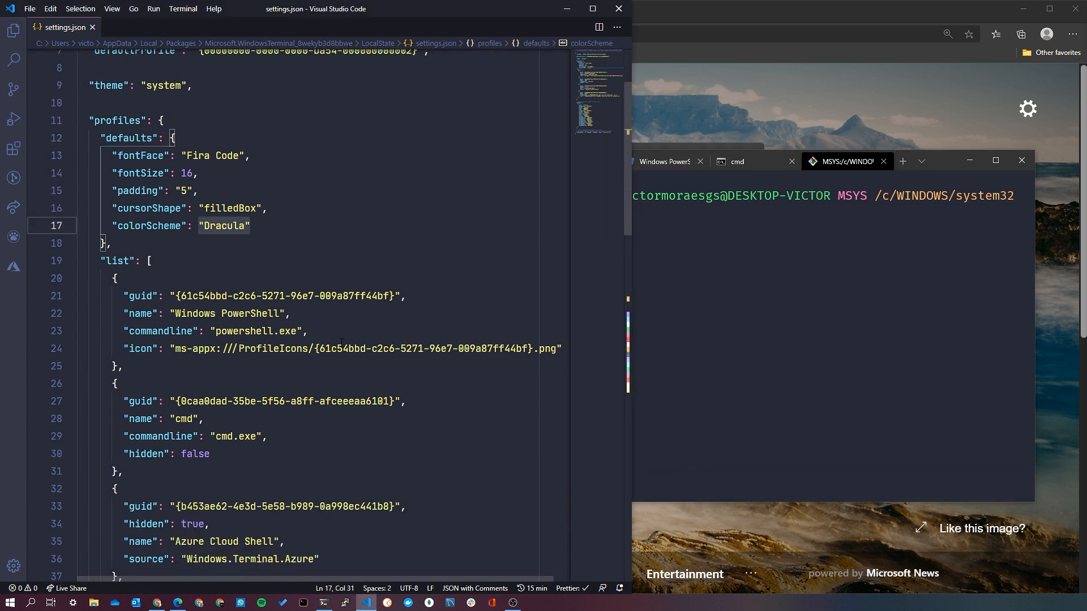
{"action": "scroll", "coordinate": [341, 343], "scroll_direction": "down", "scroll_amount": 1}
{"action": "left_click_drag", "start_coordinate": [412, 339], "coordinate": [514, 341]}
{"action": "left_click", "coordinate": [536, 355]}
{"action": "type", "text": ","}
{"action": "key", "text": "Return"}
{"action": "type", "text": "star"}
{"action": "key", "text": "Return"}
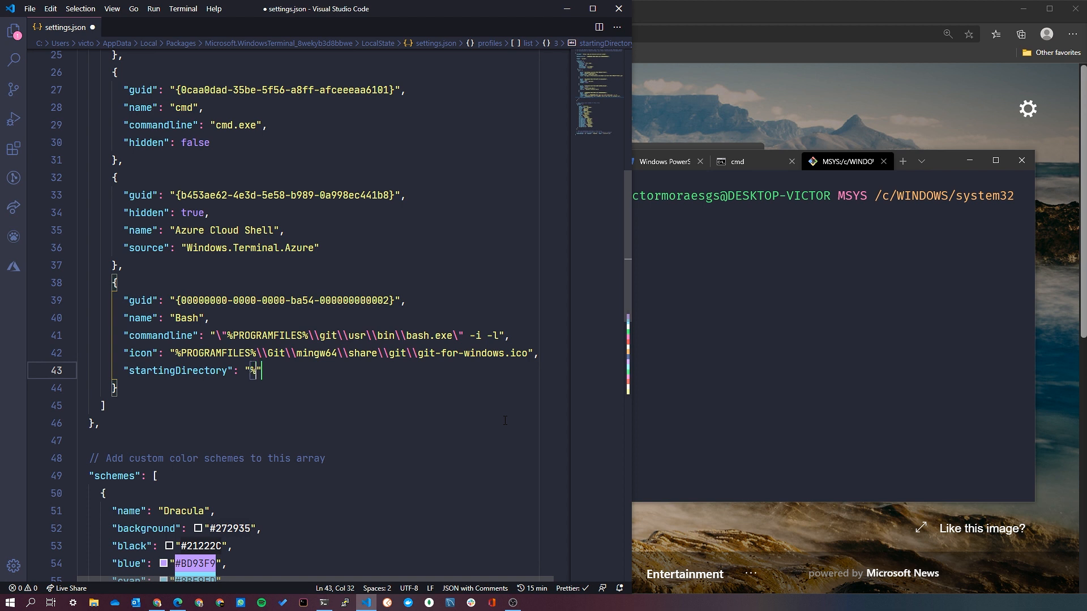
{"action": "type", "text": "C:\\\\"}
{"action": "key", "text": "ctrl+s"}
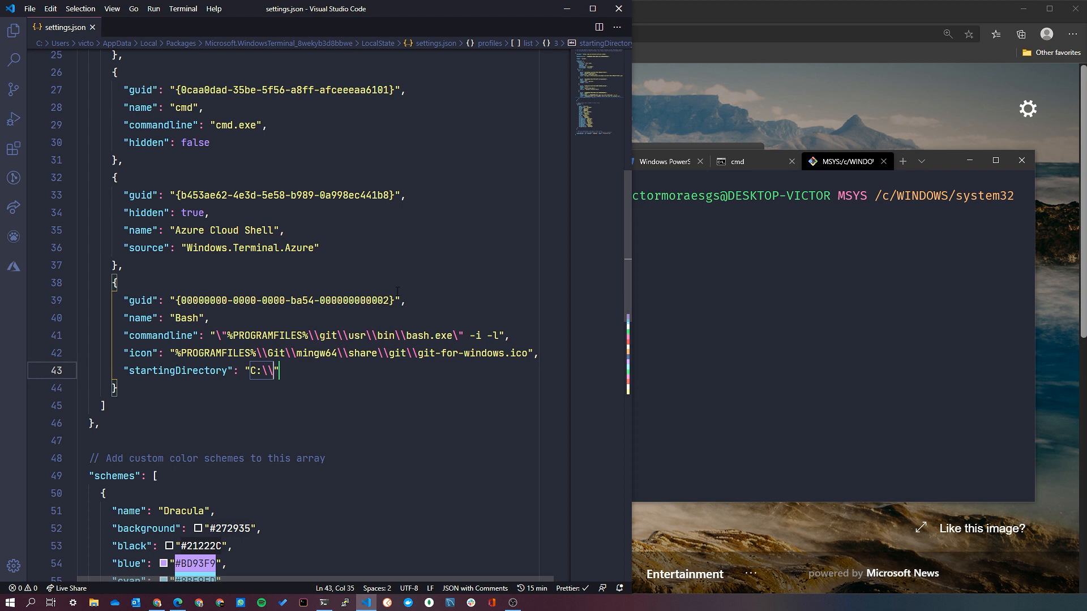
Open a new Bash tab in Windows Terminal and check the starting directory in its prompt.
{"action": "left_click", "coordinate": [739, 321]}
{"action": "left_click", "coordinate": [904, 162]}
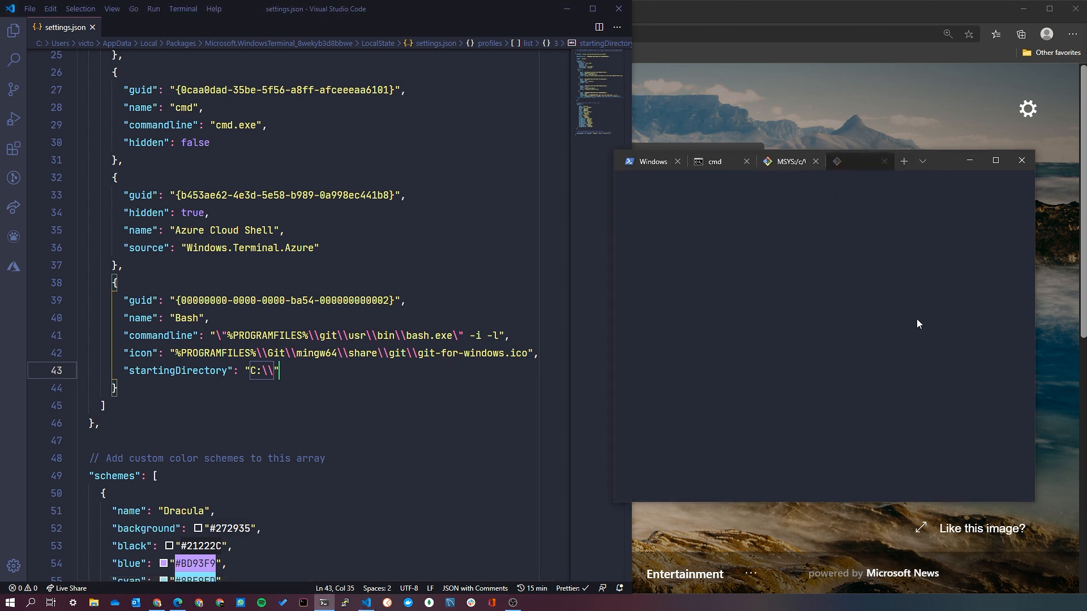
{"action": "left_click_drag", "start_coordinate": [892, 198], "coordinate": [620, 196]}
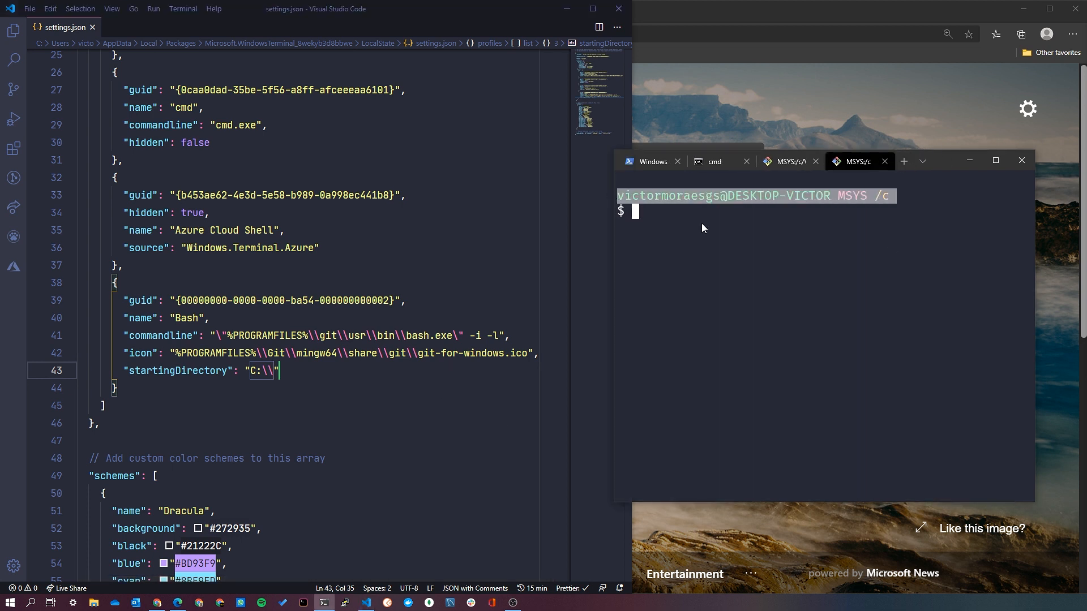
{"action": "left_click", "coordinate": [692, 222]}
{"action": "mouse_move", "coordinate": [892, 196]}
{"action": "left_mouse_down"}
{"action": "mouse_move", "coordinate": [875, 199]}
{"action": "mouse_move", "coordinate": [889, 197]}
{"action": "left_mouse_up"}
{"action": "left_click", "coordinate": [876, 198]}
{"action": "left_click", "coordinate": [828, 231]}
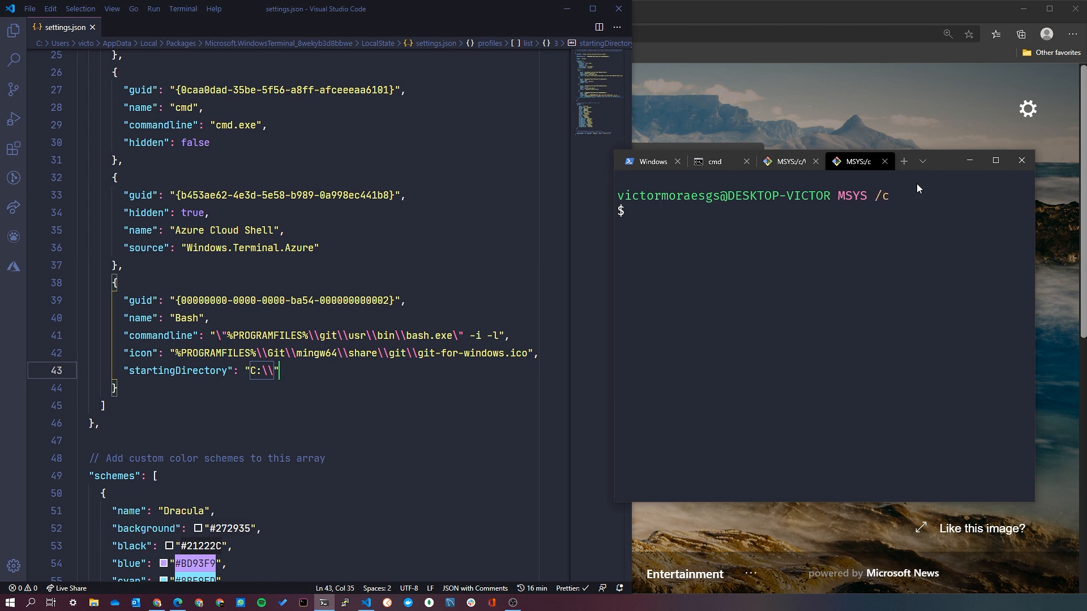